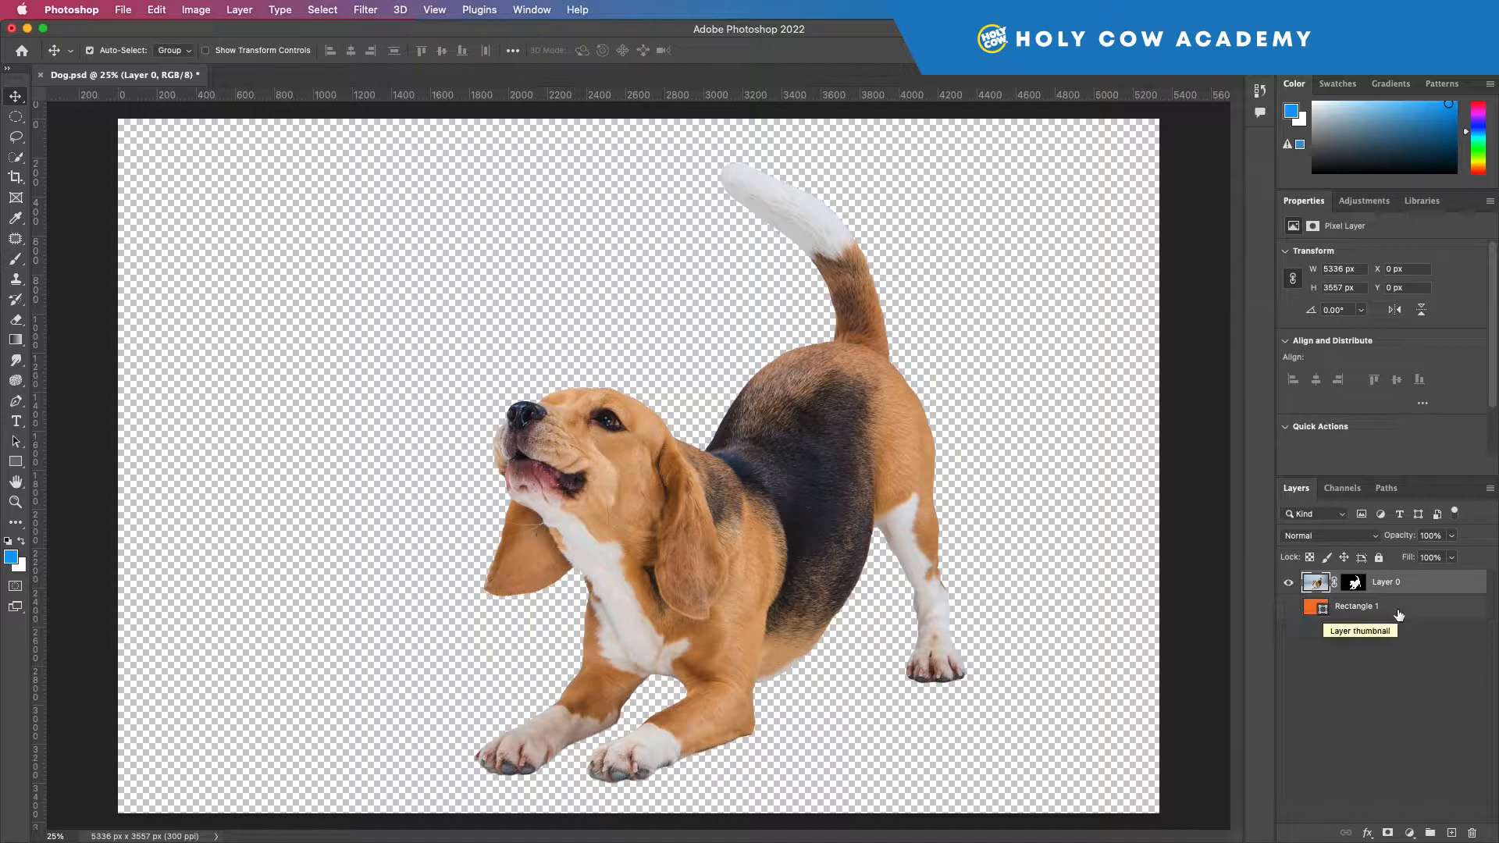
# Step: Delete the layer mask from Layer 0
pyautogui.click(1352, 583)
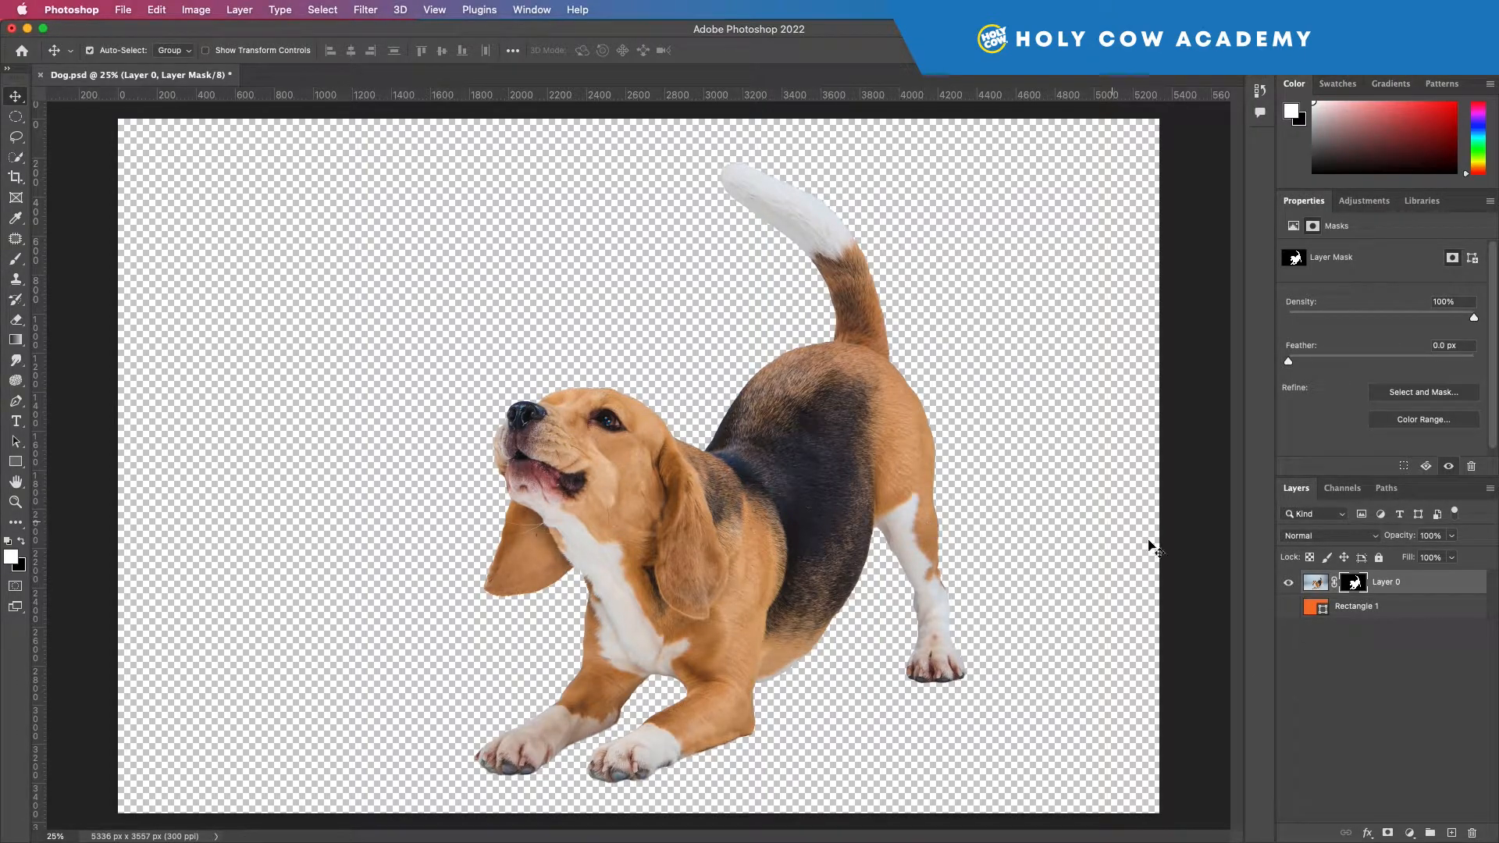
pyautogui.rightClick(1354, 587)
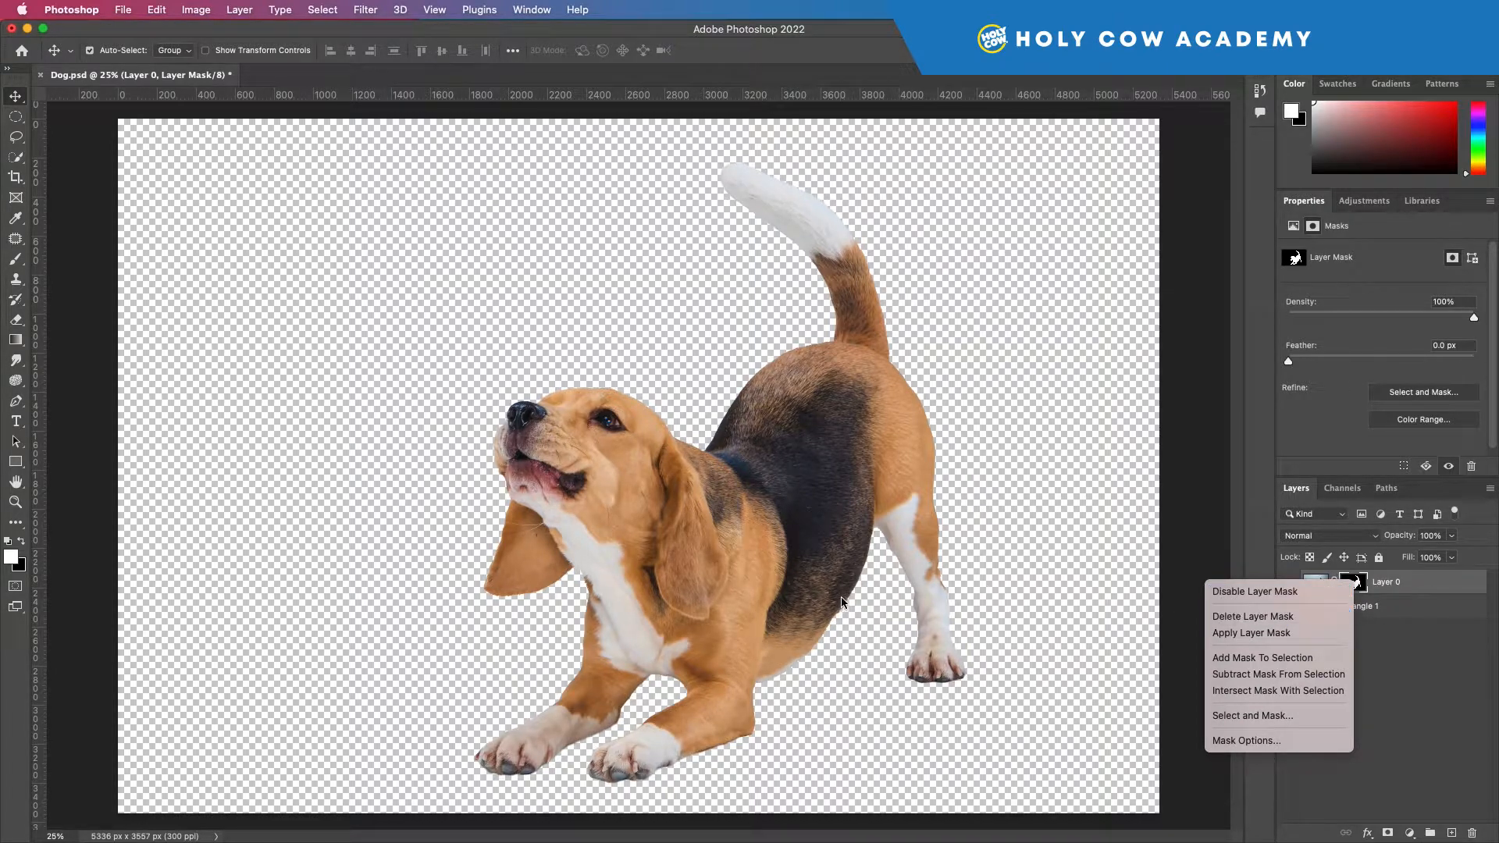
pyautogui.click(1252, 617)
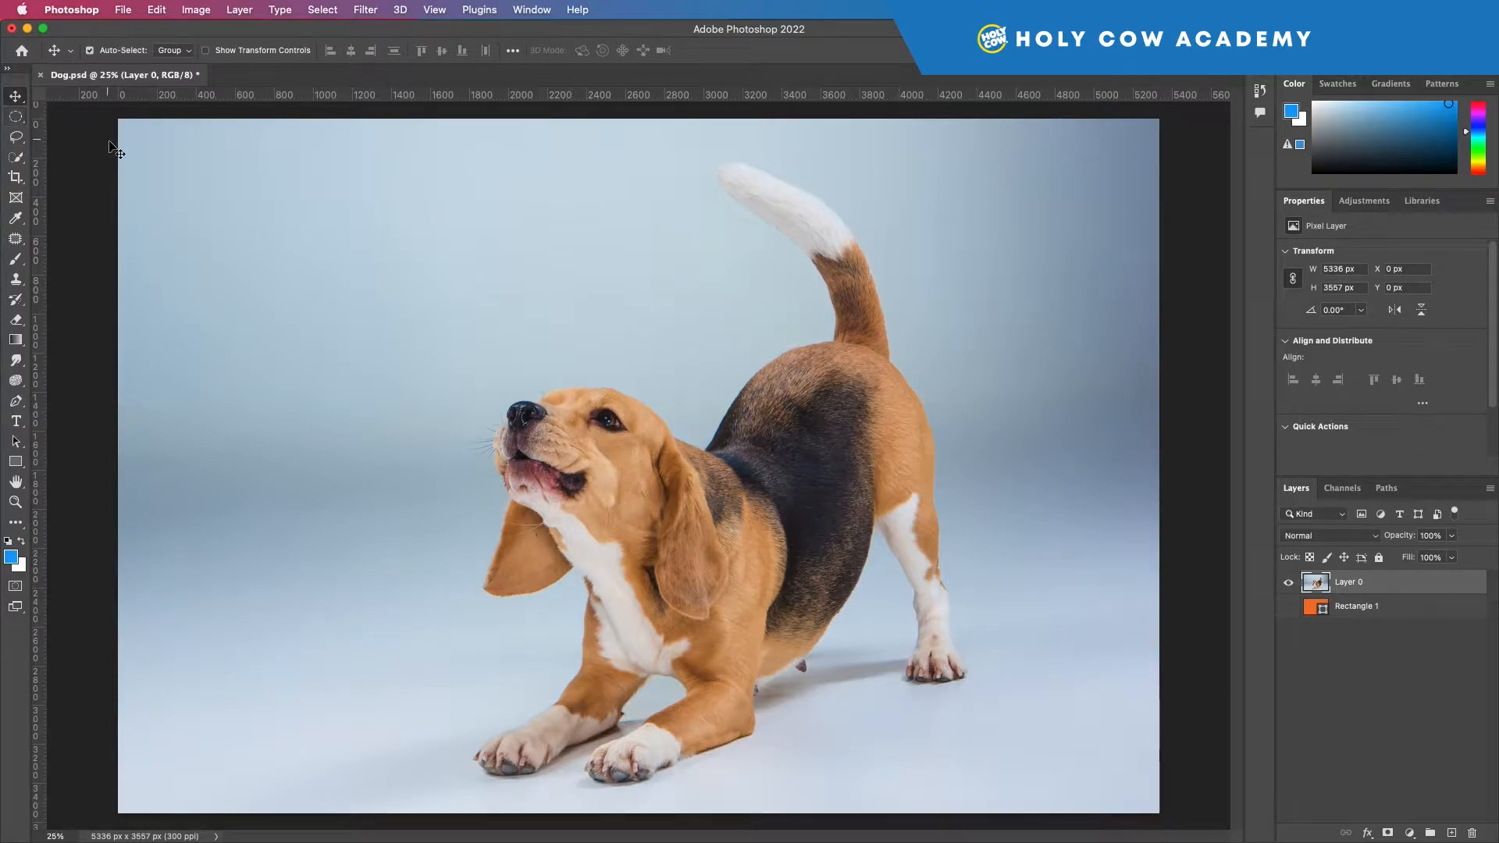
# Step: Draw an elliptical marquee about 1806 × 1608 px around the dog's head and mask Layer 0 with that selection
pyautogui.click(17, 117)
pyautogui.click(19, 118)
pyautogui.click(111, 118)
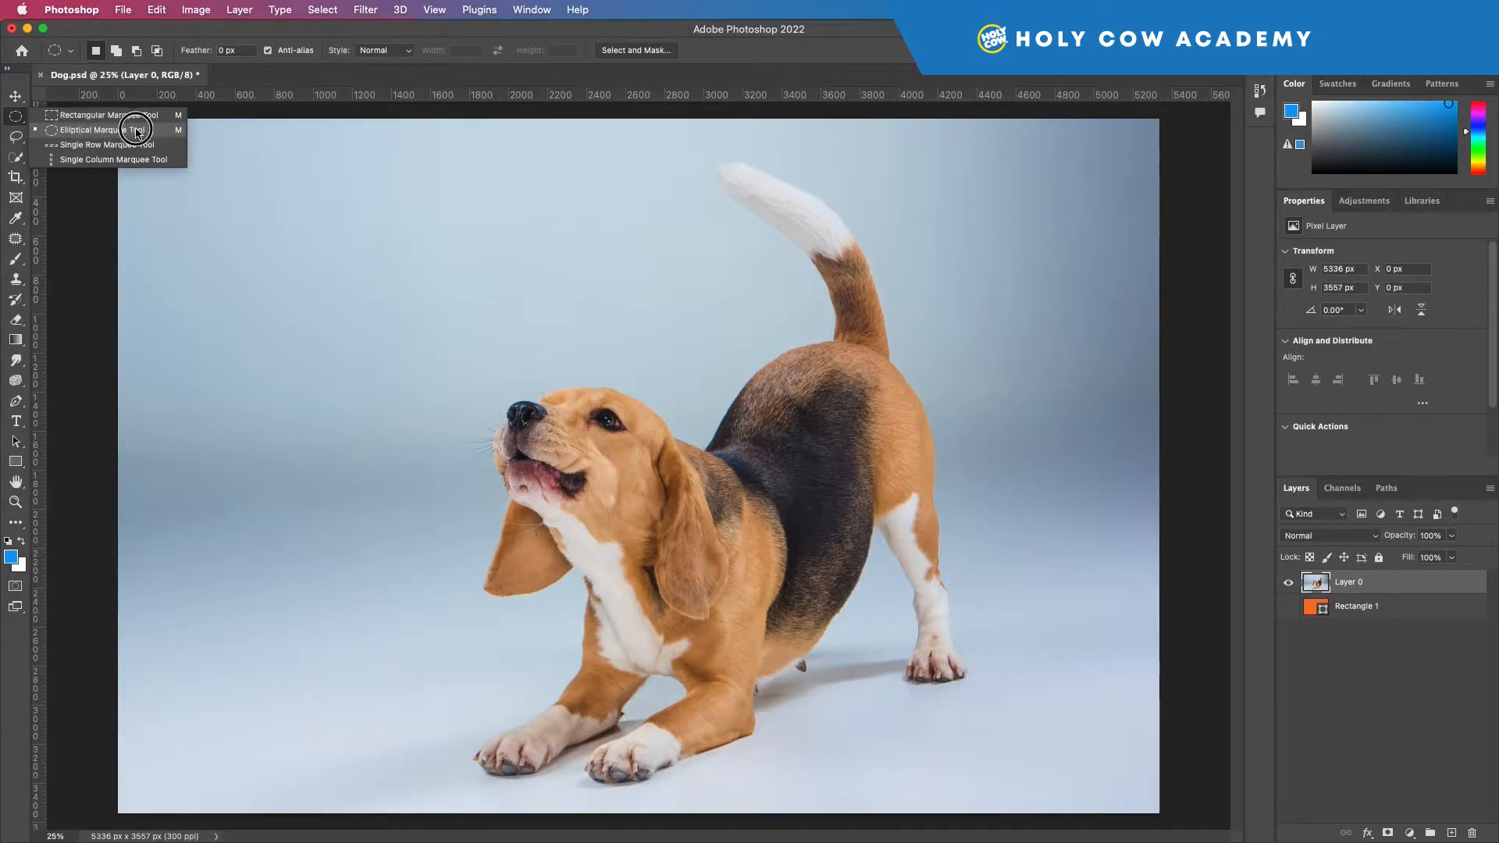
pyautogui.click(137, 131)
pyautogui.moveTo(481, 357); pyautogui.dragTo(834, 673)
pyautogui.moveTo(730, 554); pyautogui.dragTo(671, 527)
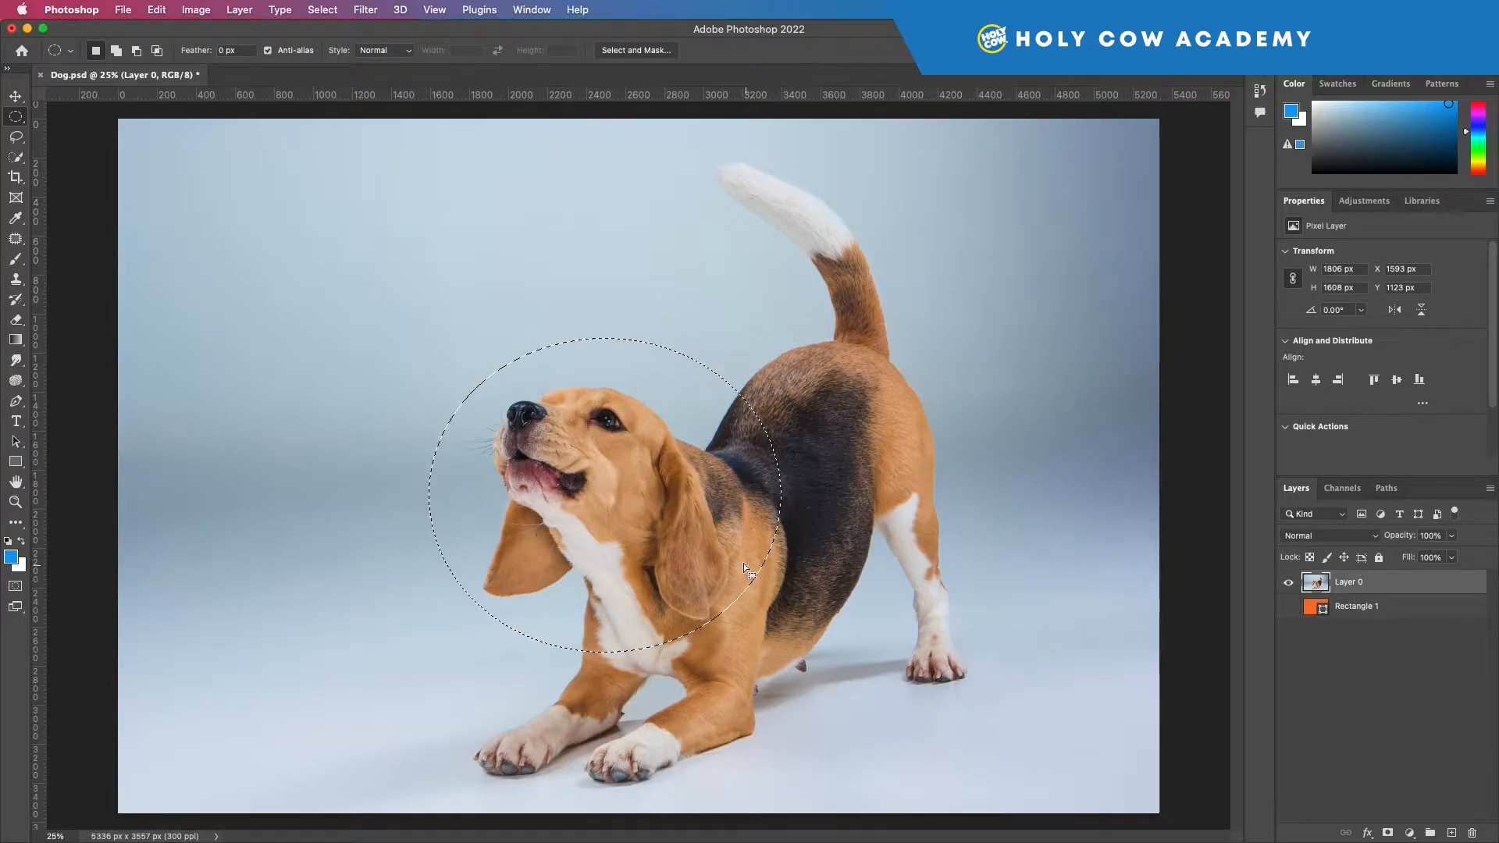
pyautogui.click(1388, 833)
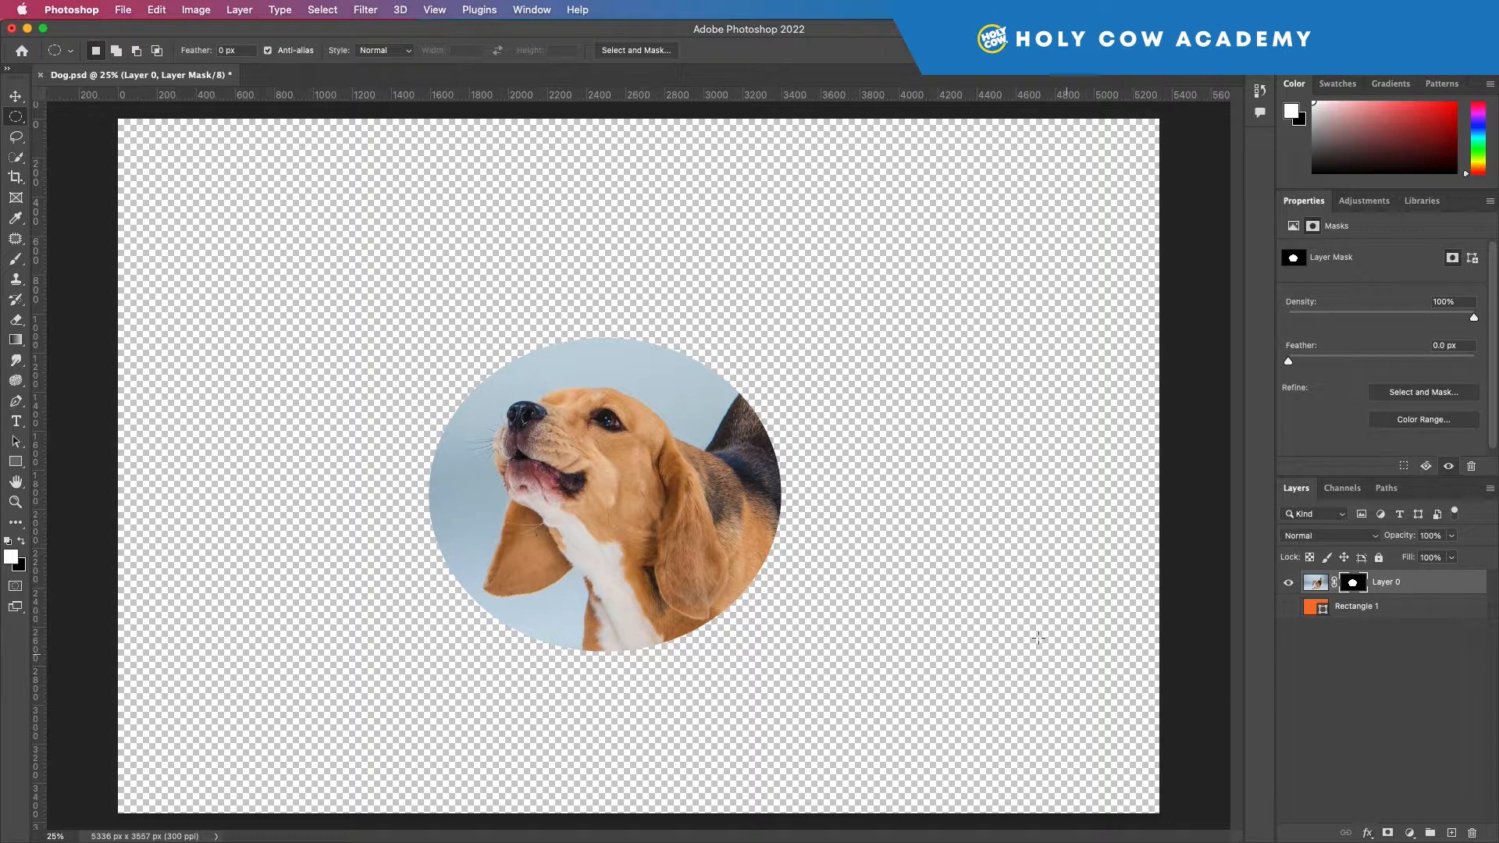
# Step: Try moving the masked head around the canvas, then undo back to the unmasked photo and clear the elliptical selection
pyautogui.click(27, 98)
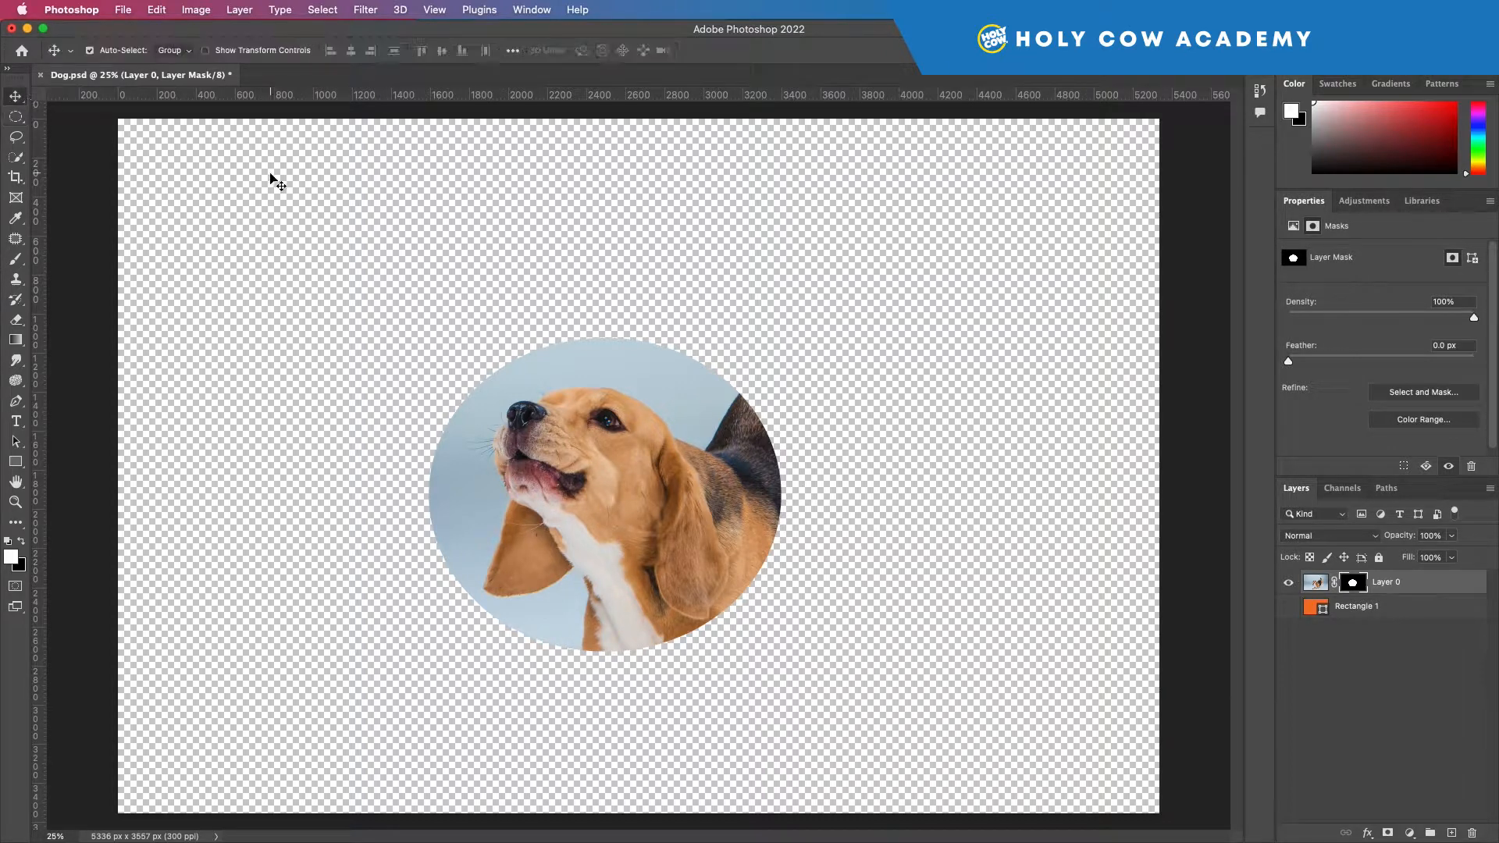
pyautogui.moveTo(536, 408); pyautogui.dragTo(457, 317)
pyautogui.moveTo(519, 357); pyautogui.dragTo(632, 435)
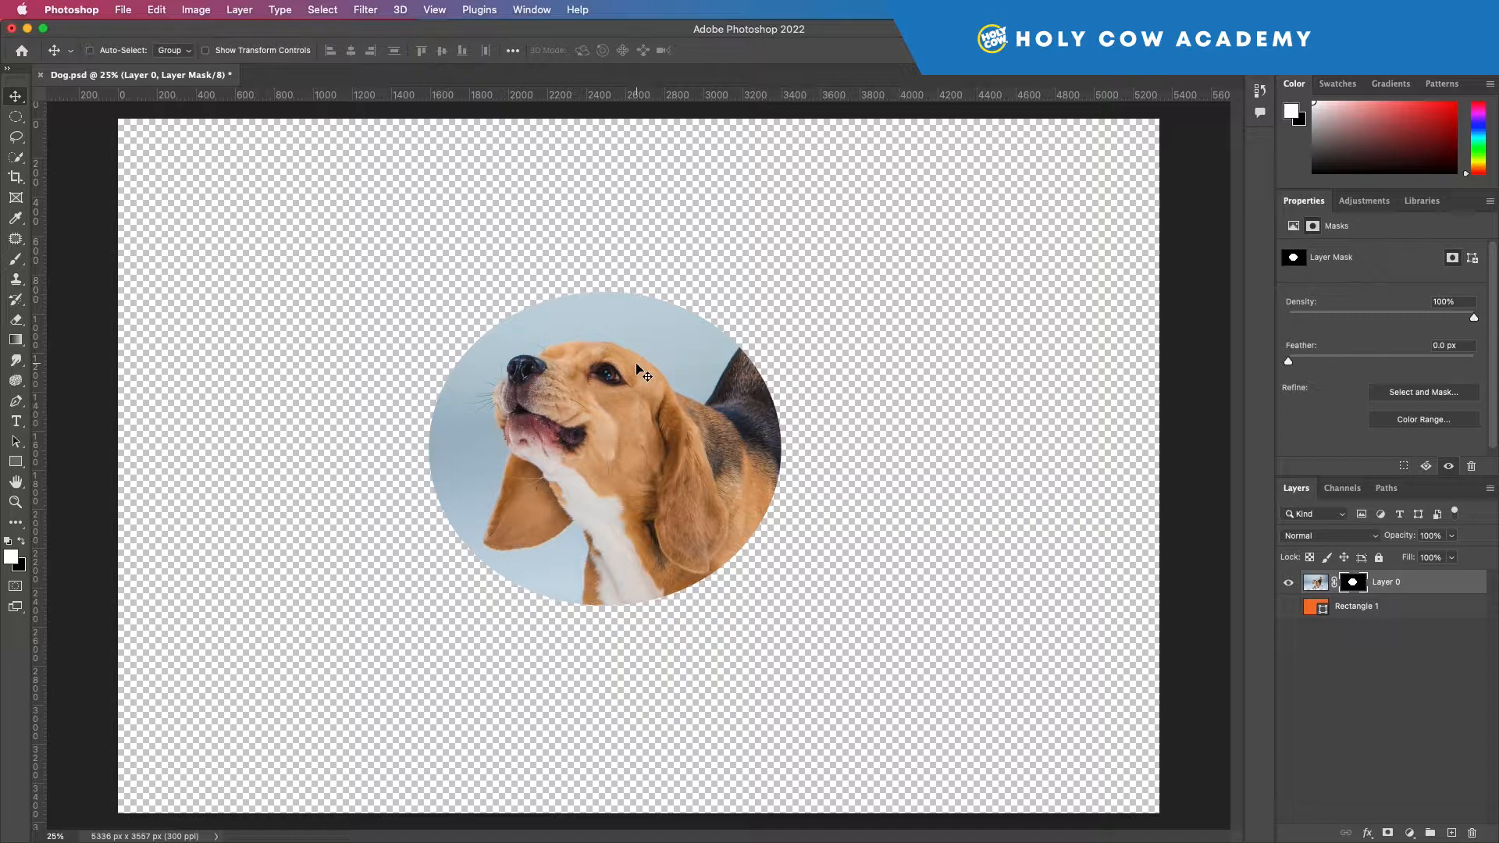
pyautogui.press('super+z')
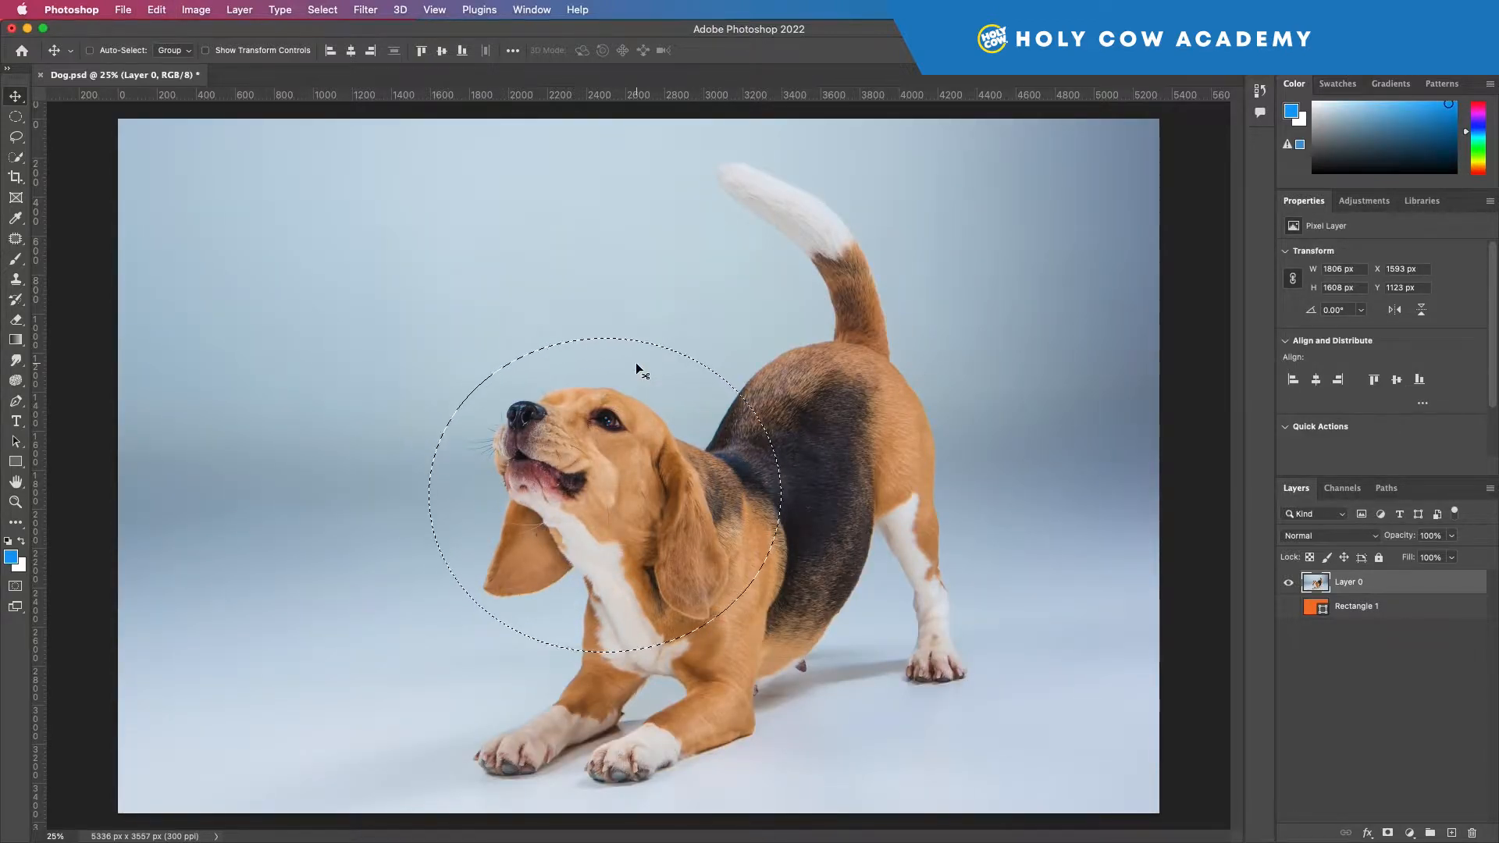
pyautogui.press('super+d')
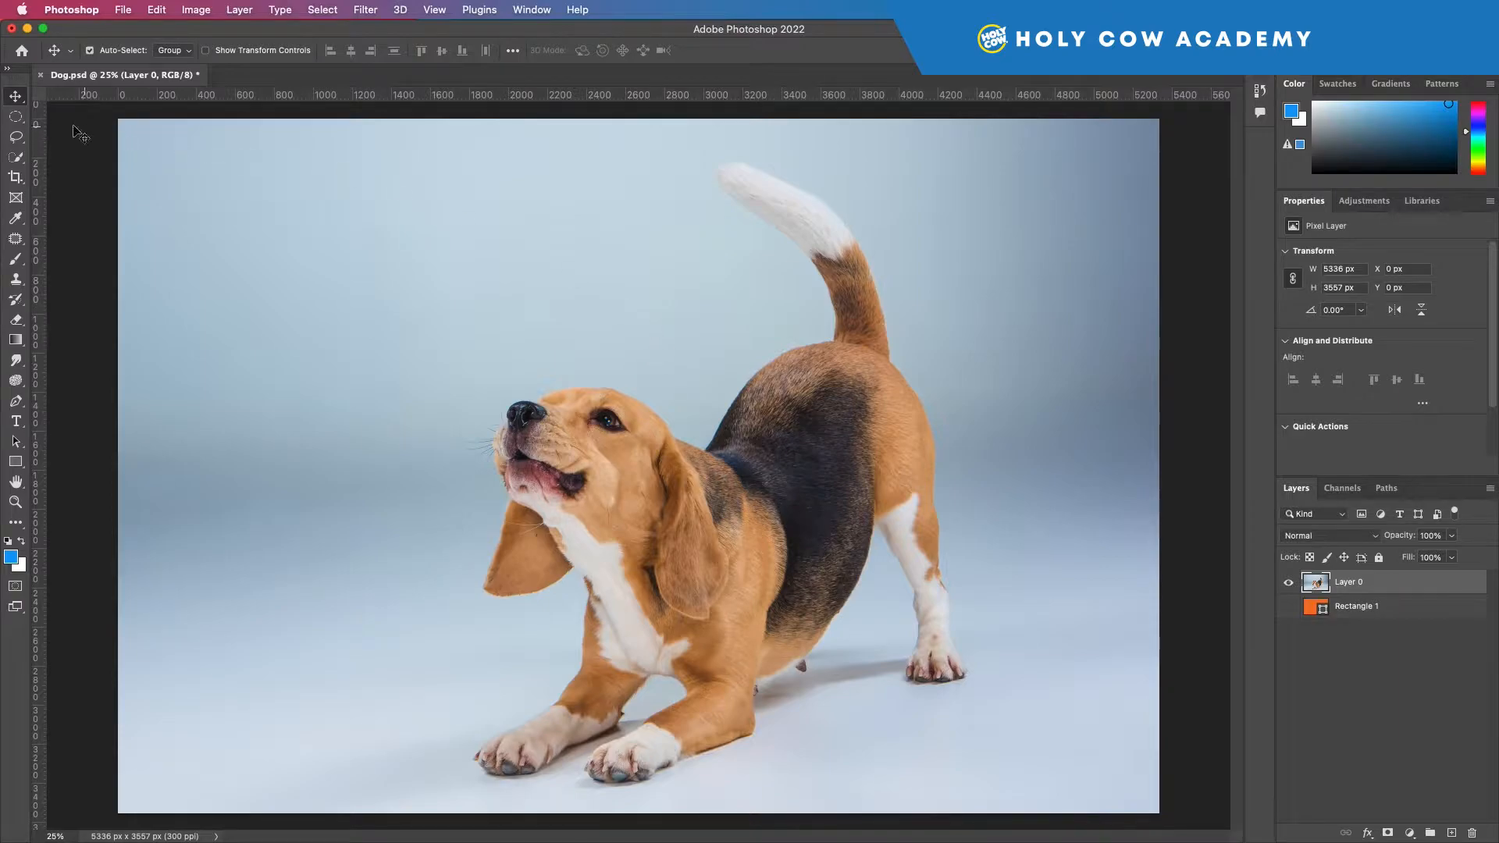
# Step: Draw a rectangular marquee selection about 1566 × 1617 px and position it around the dog's head
pyautogui.click(15, 116)
pyautogui.click(86, 110)
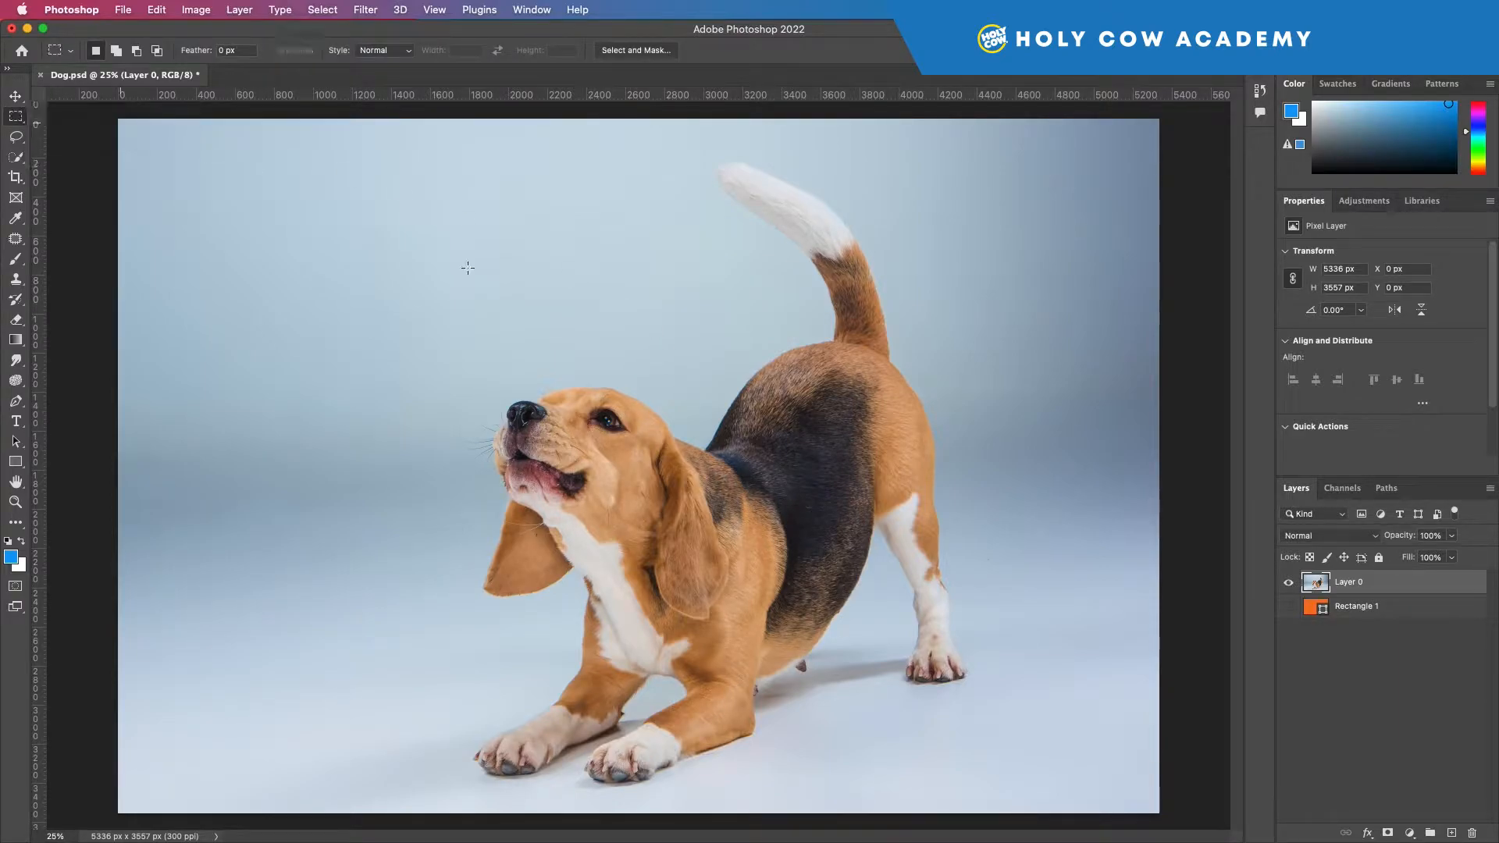
pyautogui.moveTo(446, 310); pyautogui.dragTo(752, 625)
pyautogui.moveTo(619, 439); pyautogui.dragTo(619, 463)
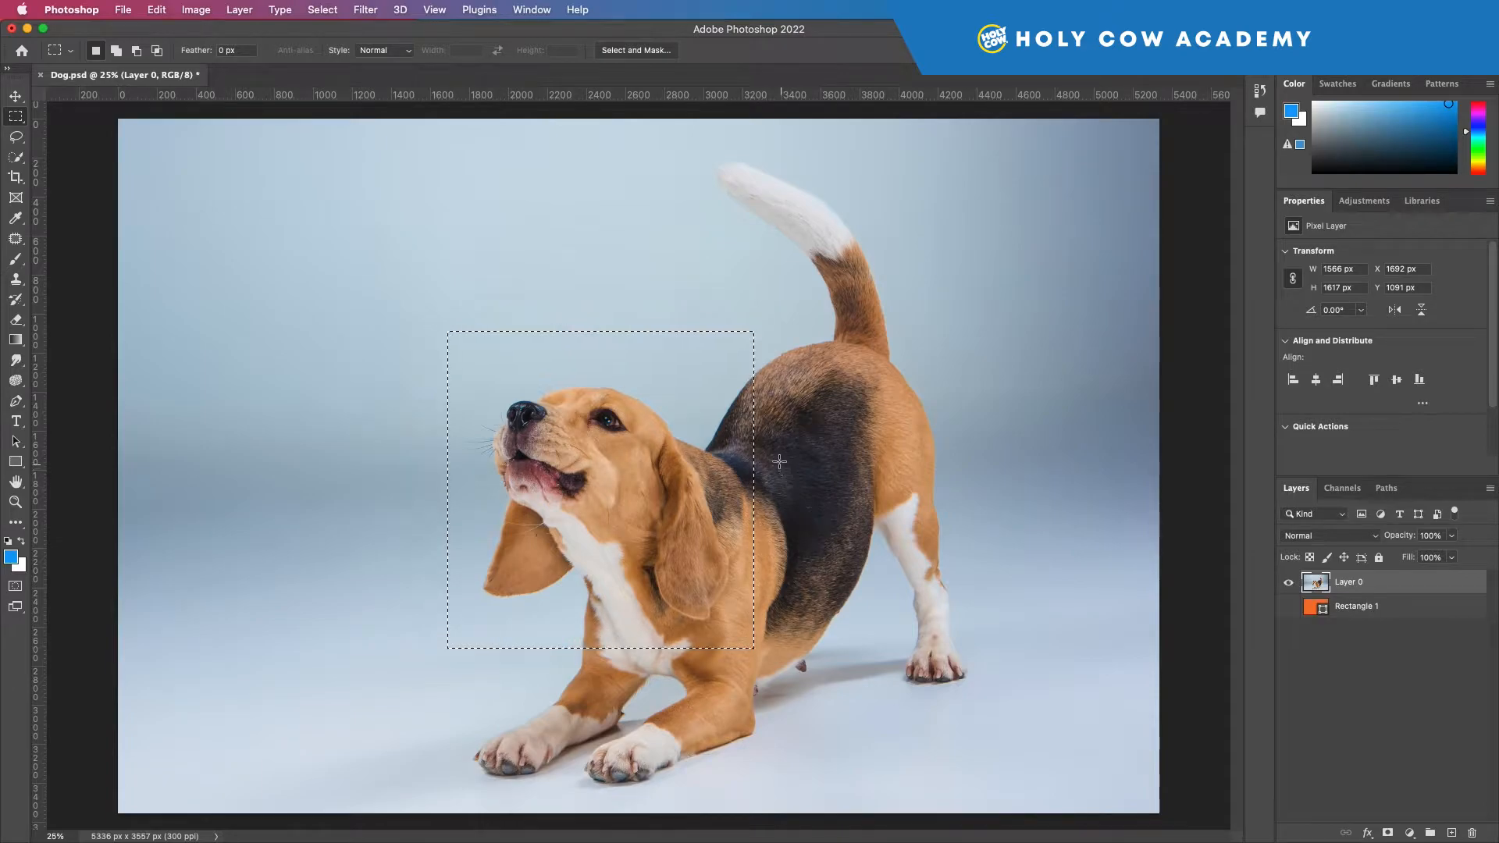
# Step: Try masking Layer 0 with the rectangular selection, then undo the mask and deselect
pyautogui.click(1389, 833)
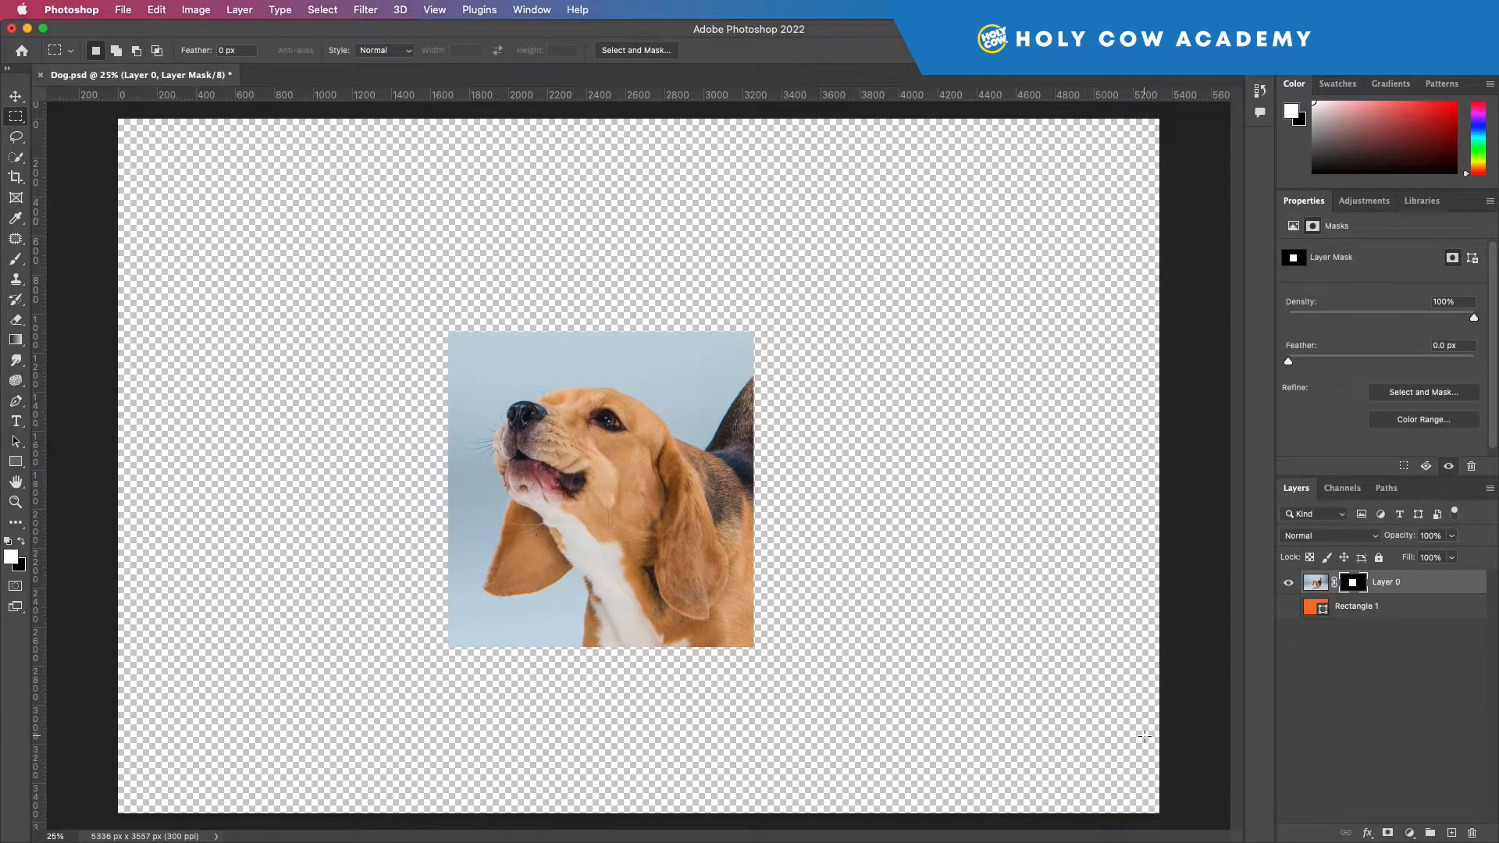
pyautogui.press('super+z')
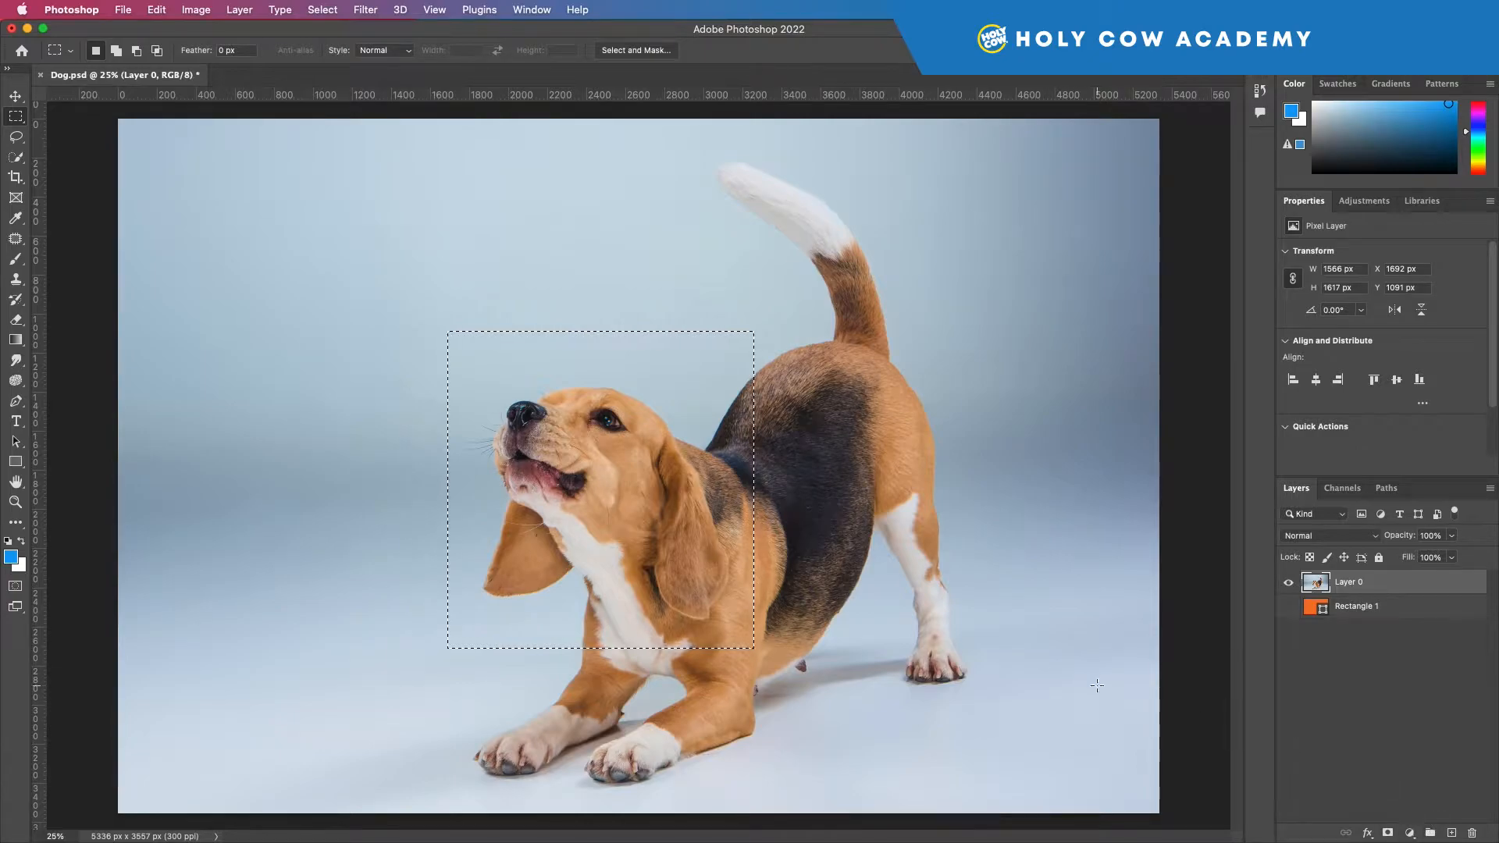
pyautogui.press('super+d')
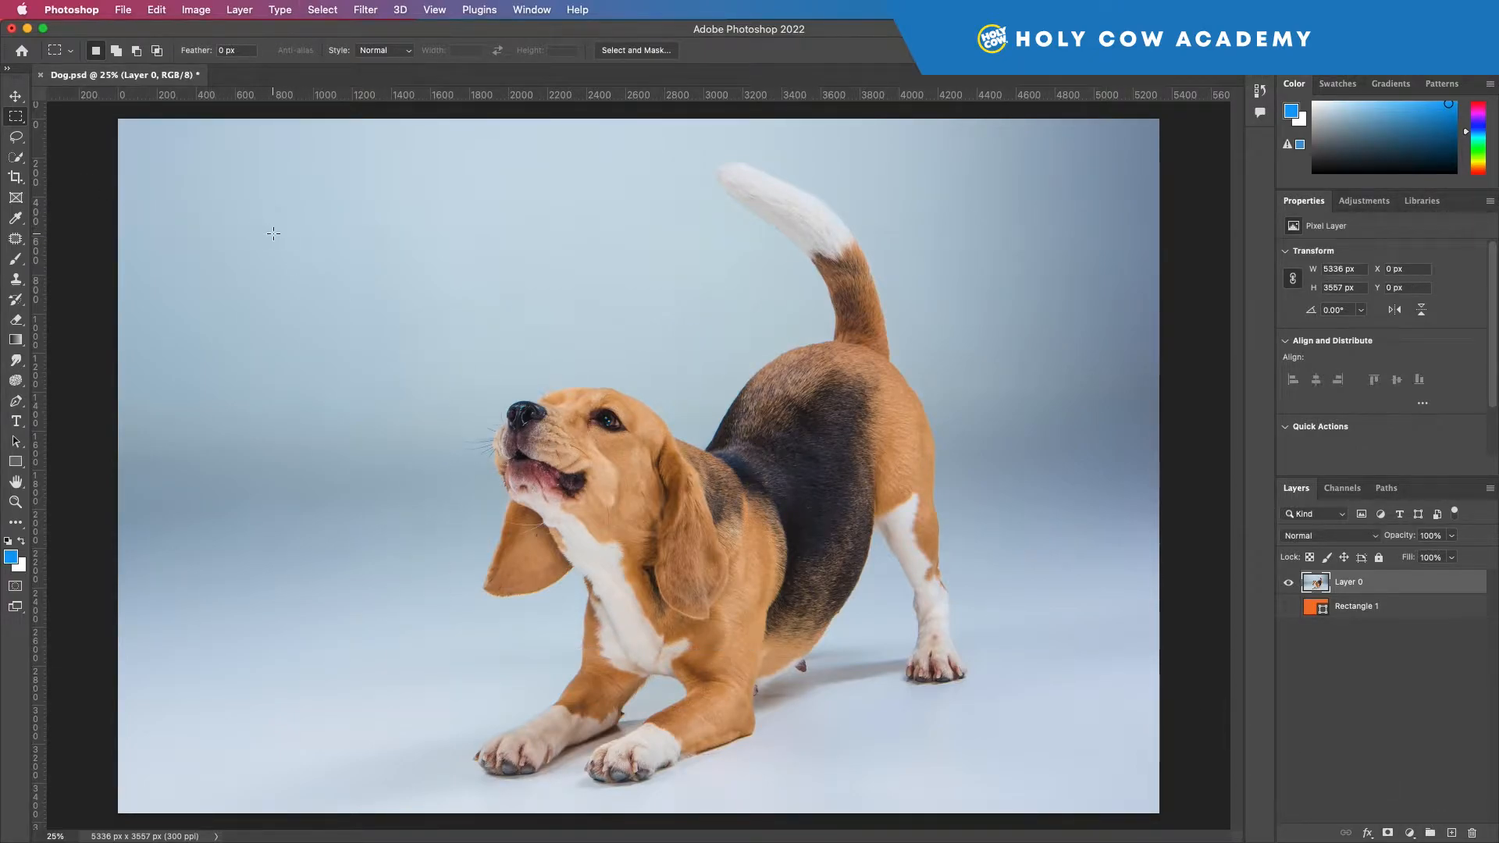
# Step: Trace a loose Lasso selection about 2660 × 3352 px around the whole dog, including its tail and paws
pyautogui.click(21, 145)
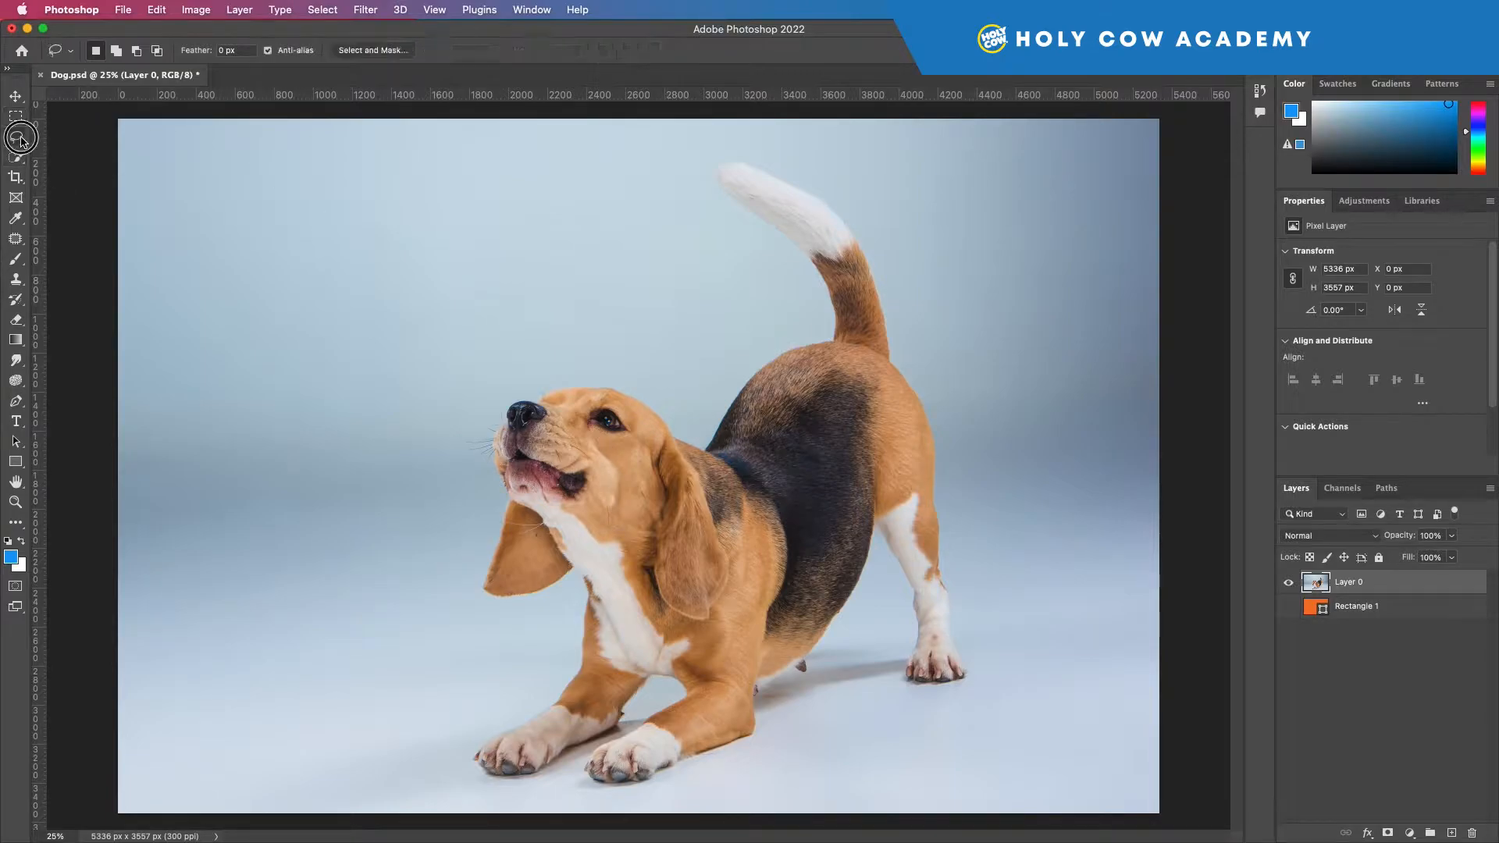
pyautogui.click(21, 143)
pyautogui.moveTo(498, 501)
pyautogui.mouseDown()
pyautogui.moveTo(469, 598)
pyautogui.moveTo(501, 620)
pyautogui.moveTo(567, 600)
pyautogui.moveTo(575, 622)
pyautogui.moveTo(563, 676)
pyautogui.moveTo(474, 744)
pyautogui.moveTo(473, 773)
pyautogui.moveTo(509, 791)
pyautogui.moveTo(571, 775)
pyautogui.moveTo(580, 793)
pyautogui.moveTo(650, 795)
pyautogui.moveTo(775, 737)
pyautogui.moveTo(788, 697)
pyautogui.moveTo(886, 581)
pyautogui.moveTo(899, 614)
pyautogui.moveTo(880, 666)
pyautogui.moveTo(911, 700)
pyautogui.moveTo(961, 706)
pyautogui.moveTo(986, 666)
pyautogui.moveTo(933, 380)
pyautogui.moveTo(841, 191)
pyautogui.moveTo(779, 149)
pyautogui.moveTo(693, 171)
pyautogui.moveTo(802, 310)
pyautogui.moveTo(698, 426)
pyautogui.moveTo(604, 374)
pyautogui.moveTo(497, 399)
pyautogui.moveTo(478, 453)
pyautogui.moveTo(498, 501)
pyautogui.mouseUp()
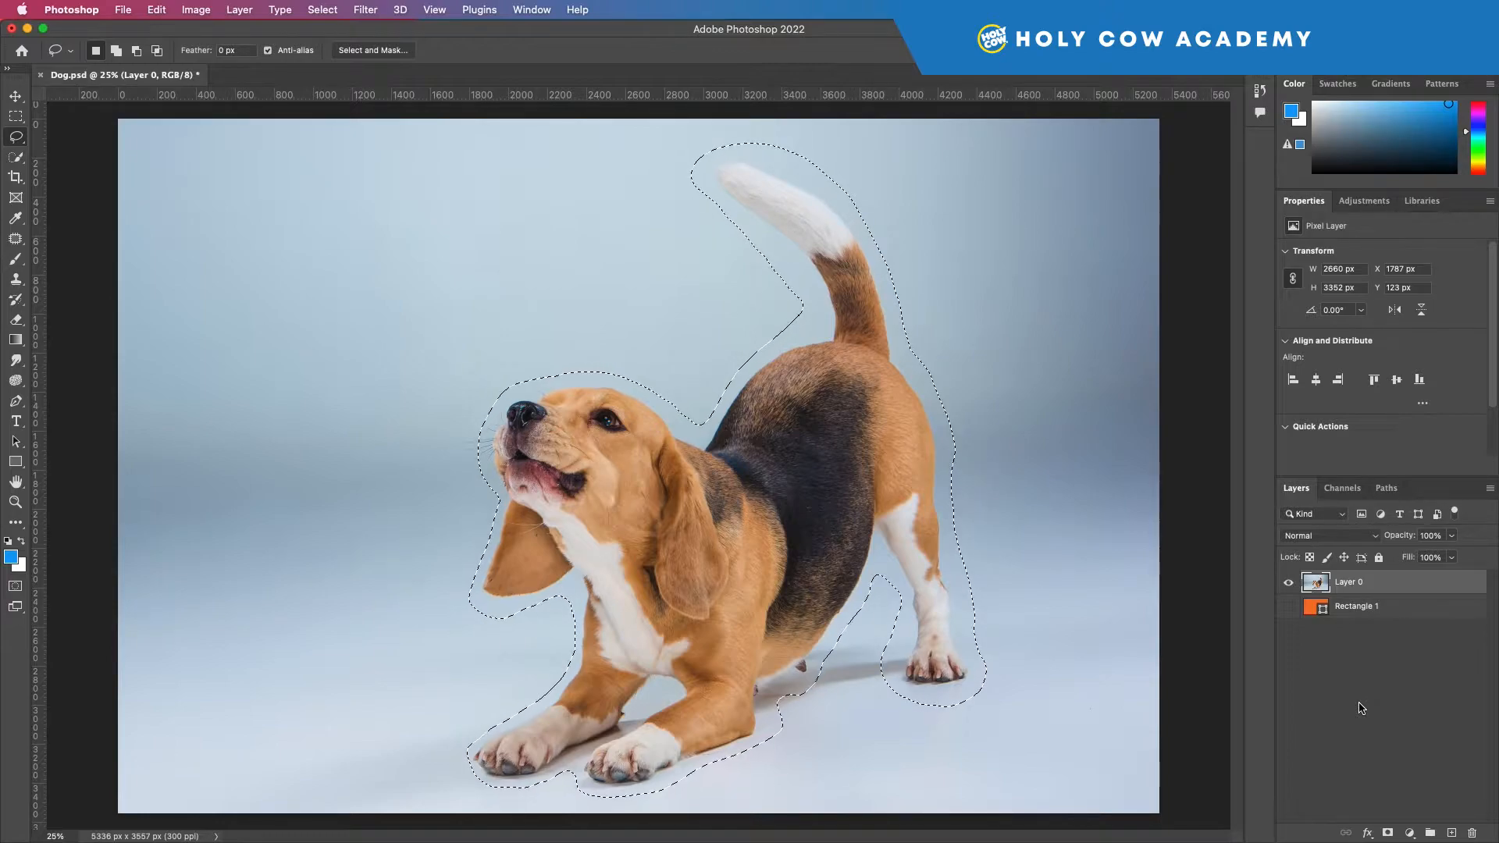
# Step: Try copying the lassoed dog to a new layer with Layer 0 hidden, then undo back to the active selection
pyautogui.press('super+j')
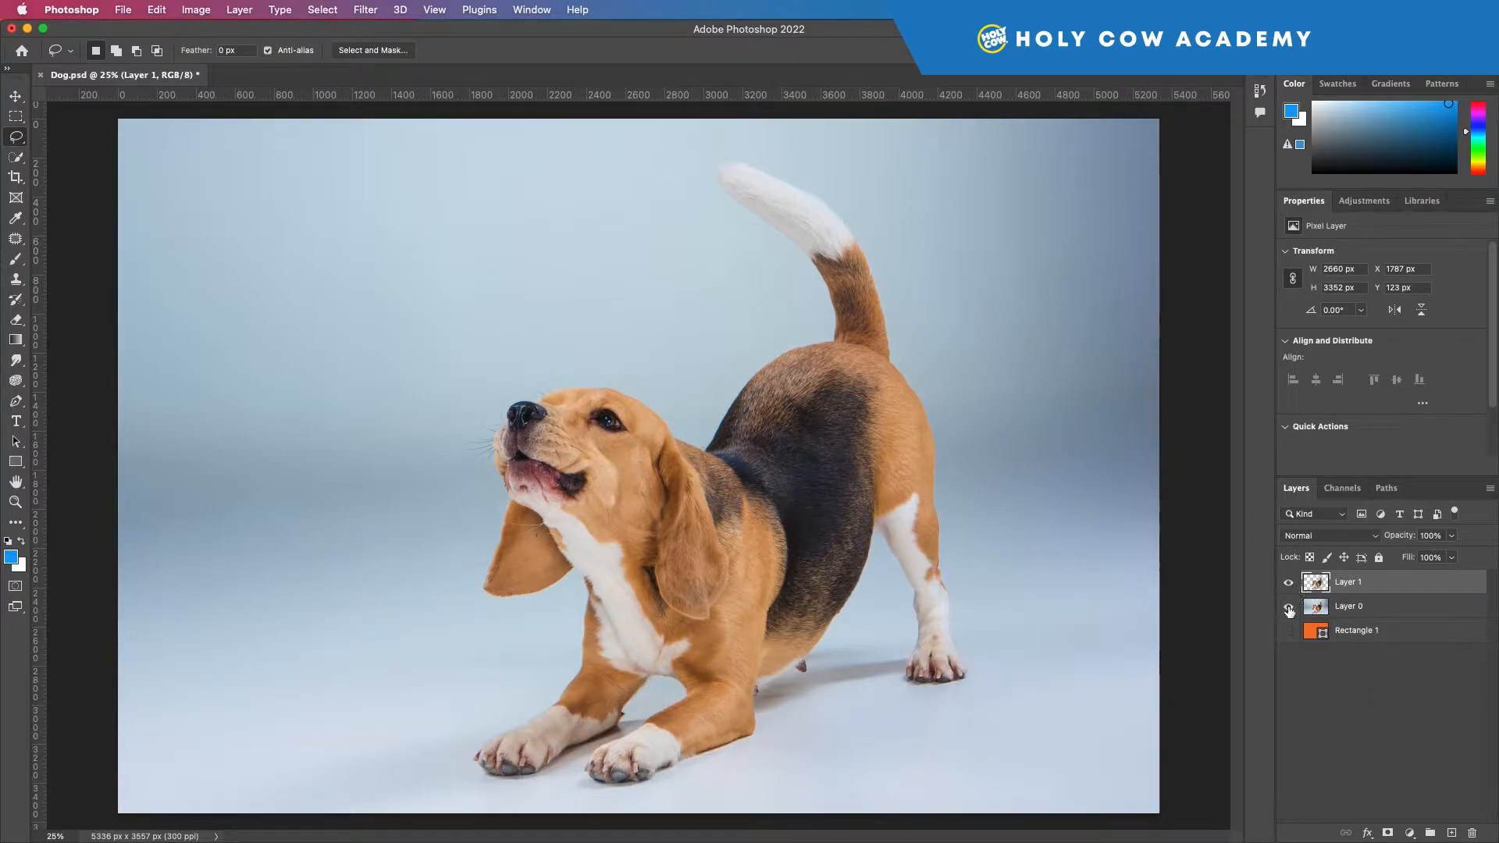
pyautogui.click(1289, 608)
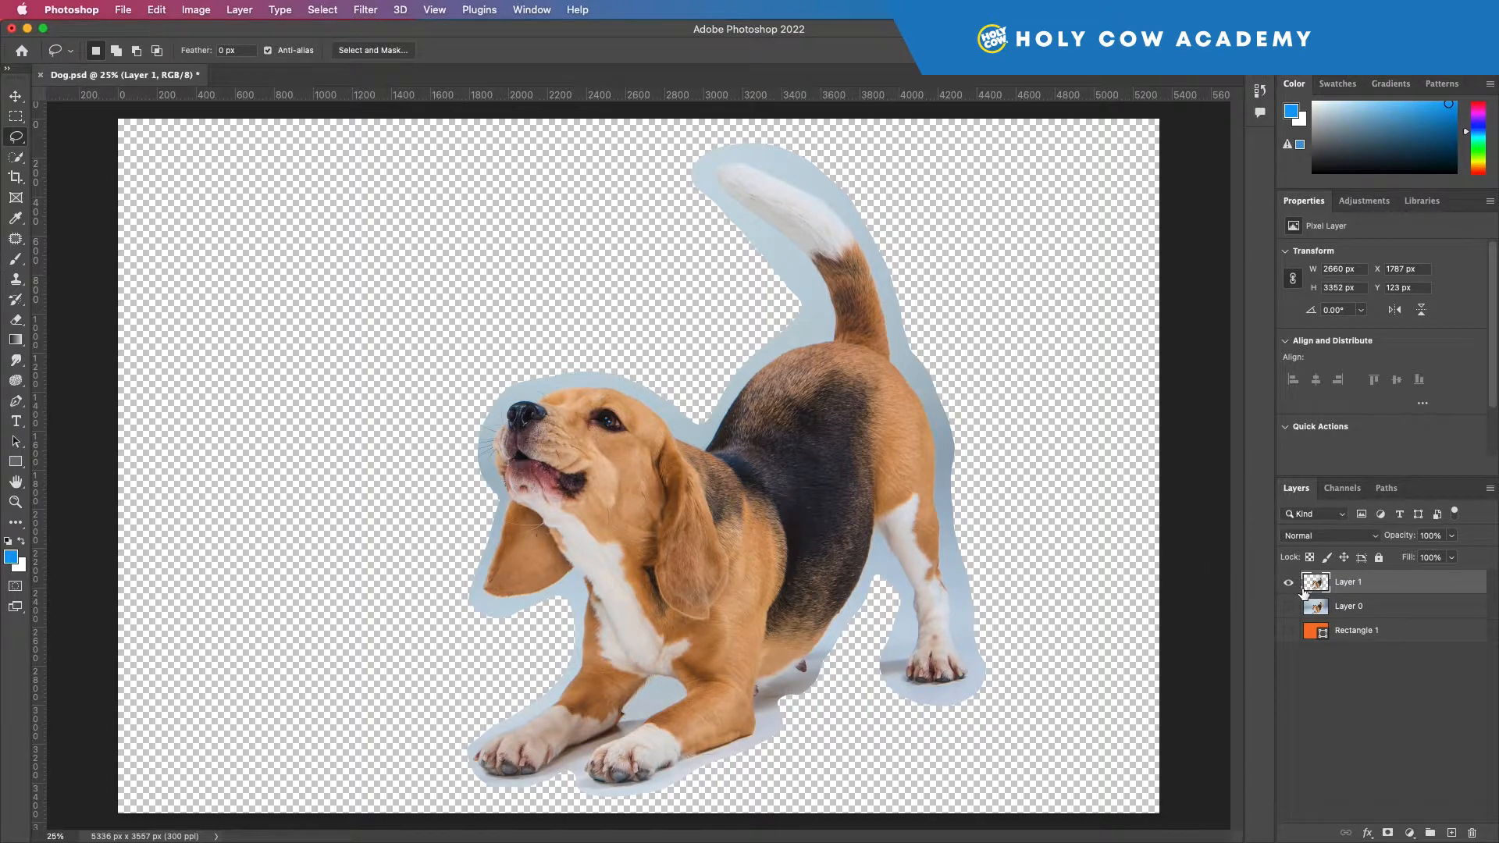
pyautogui.press('super+z')
pyautogui.press('super+z')
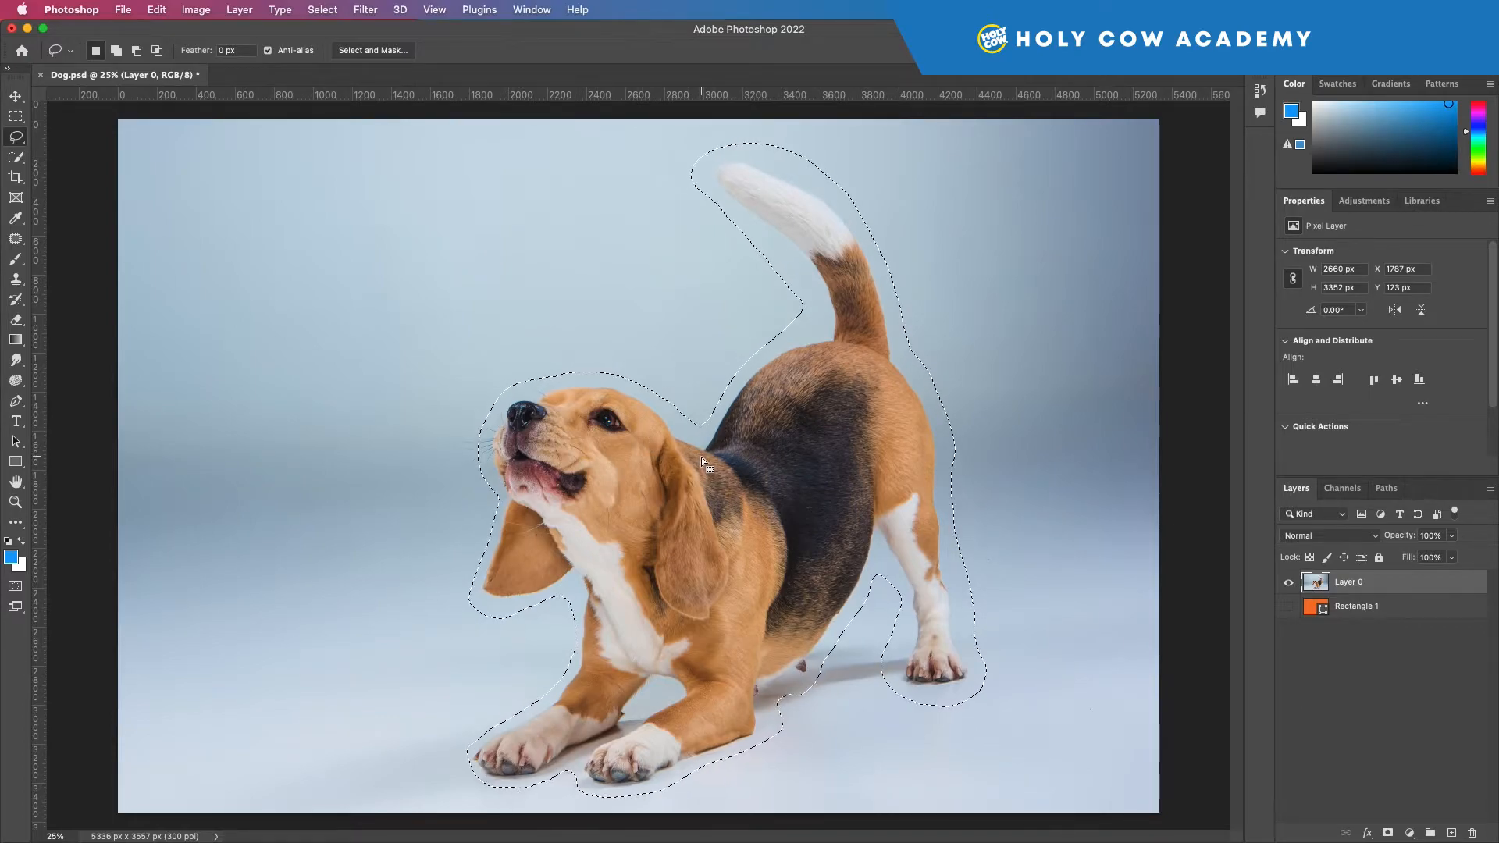
# Step: Invert the lasso selection, previewing the selected area in Quick Mask mode before and after
pyautogui.press('q')
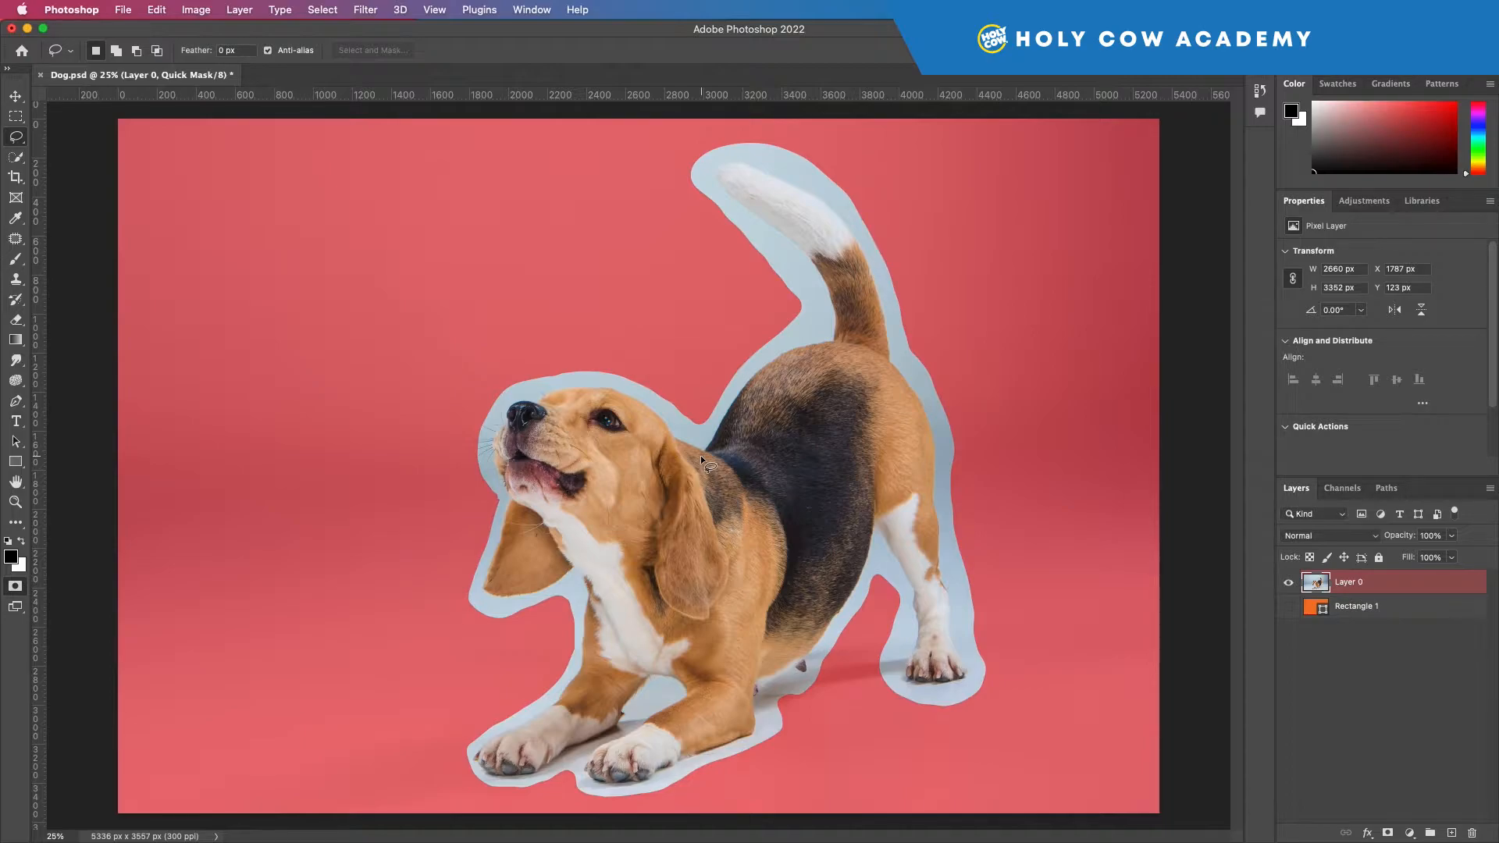
pyautogui.press('q')
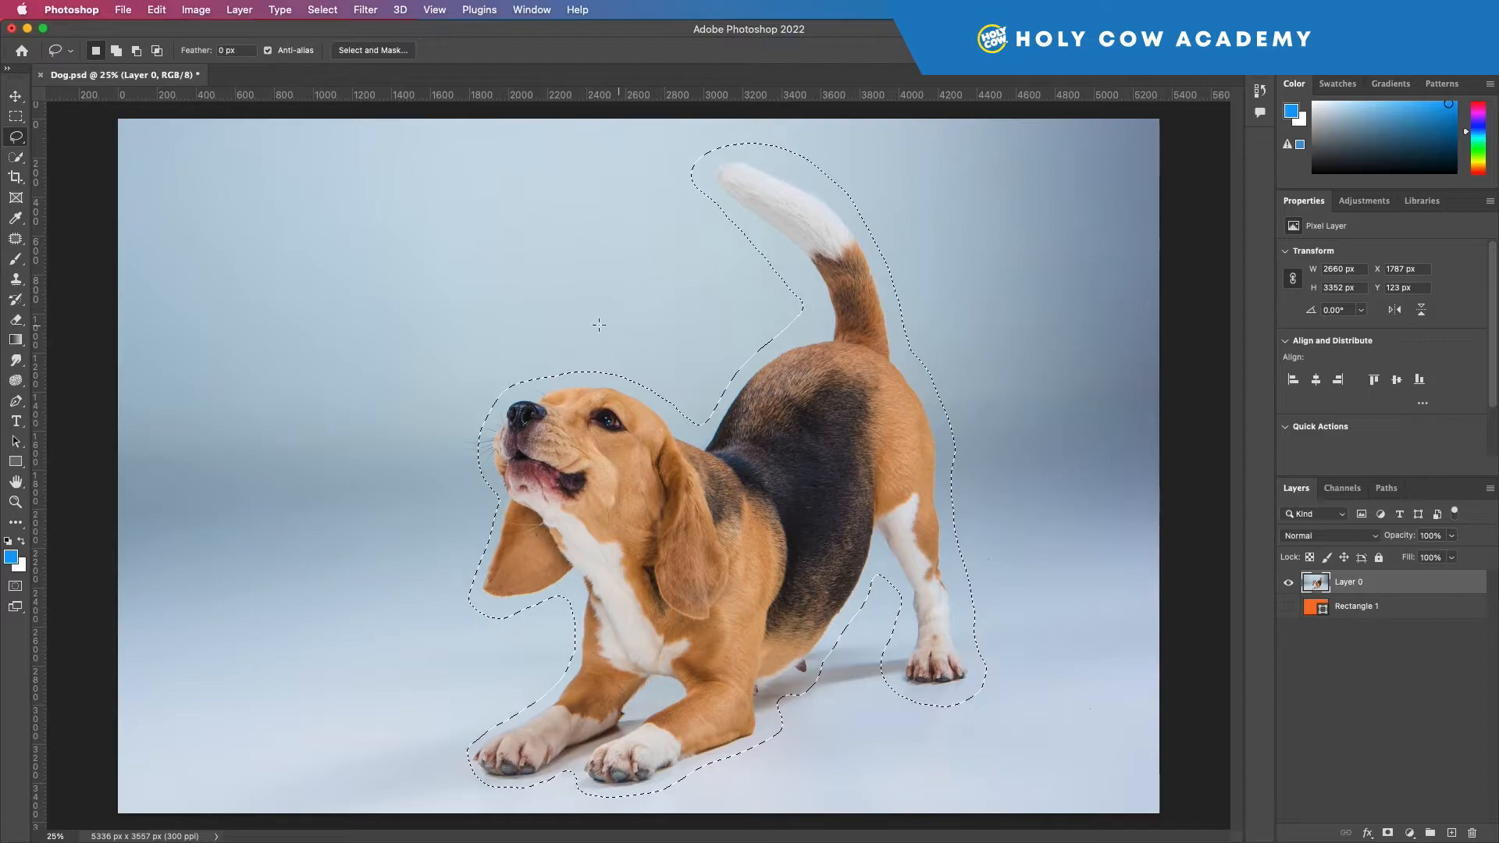
pyautogui.click(322, 10)
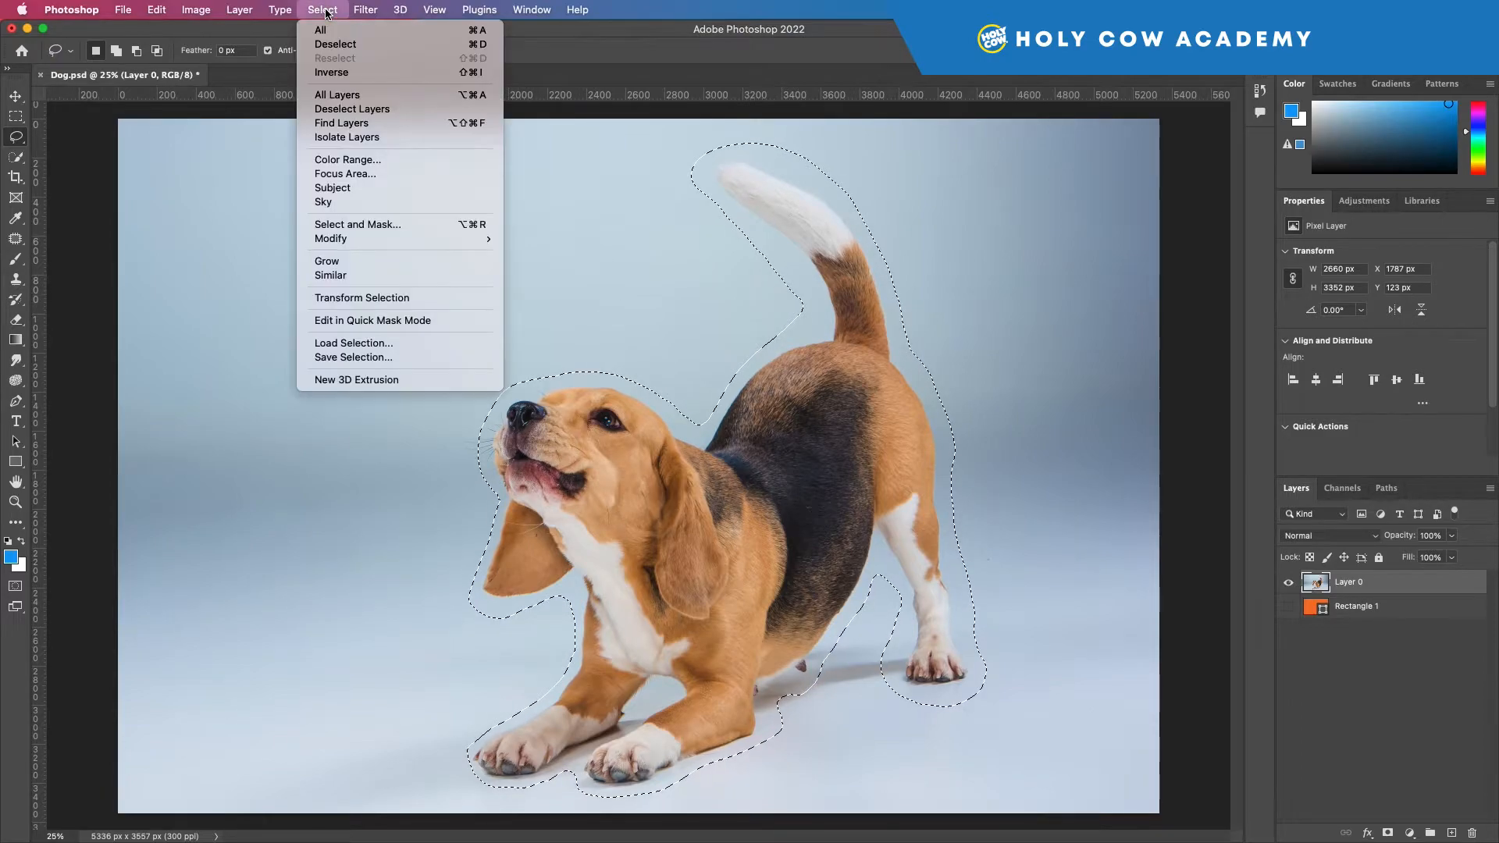
pyautogui.click(367, 73)
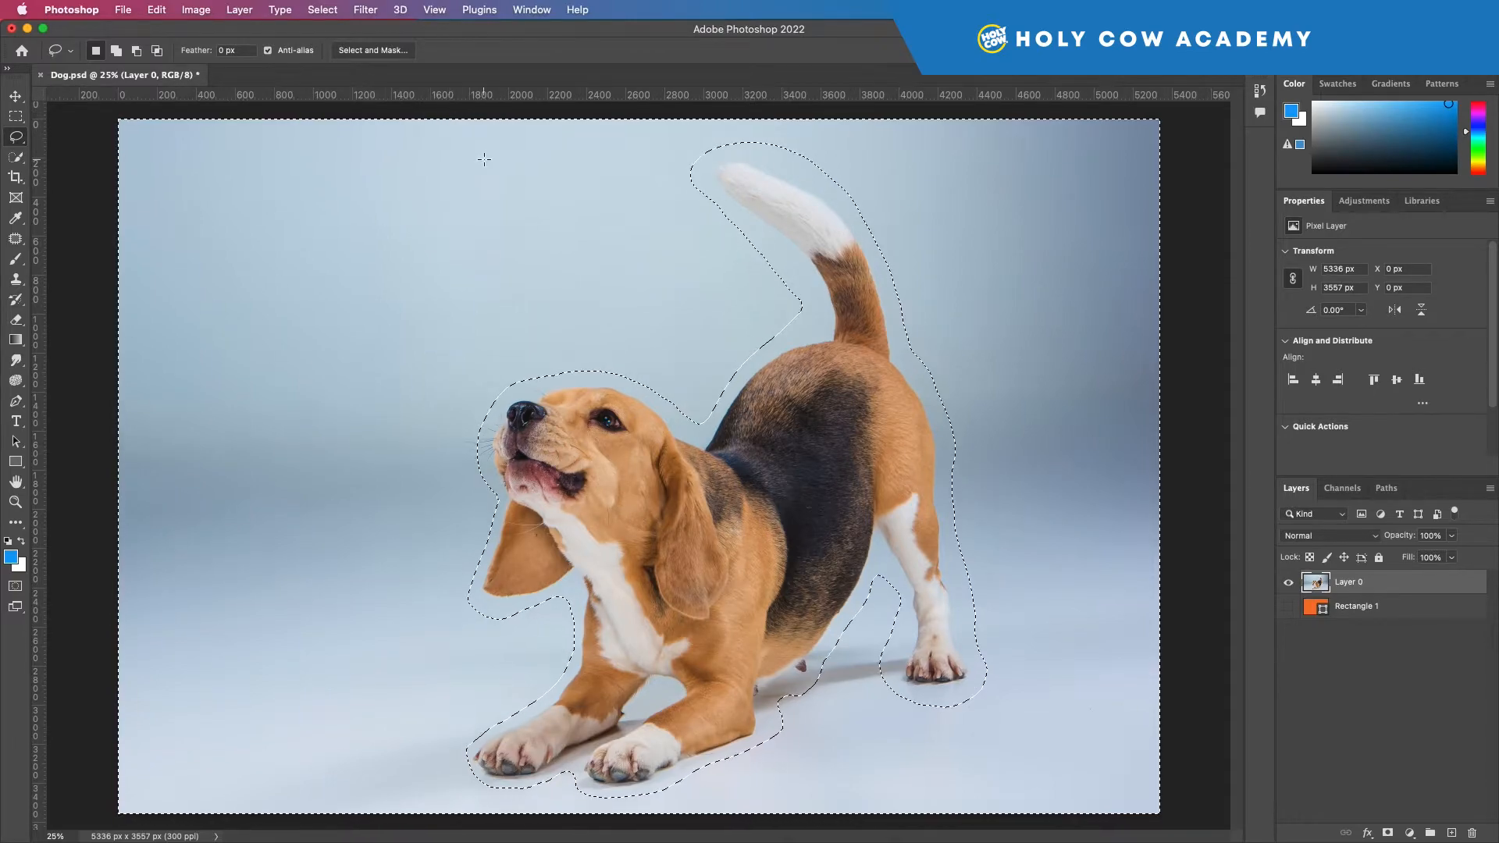
pyautogui.press('q')
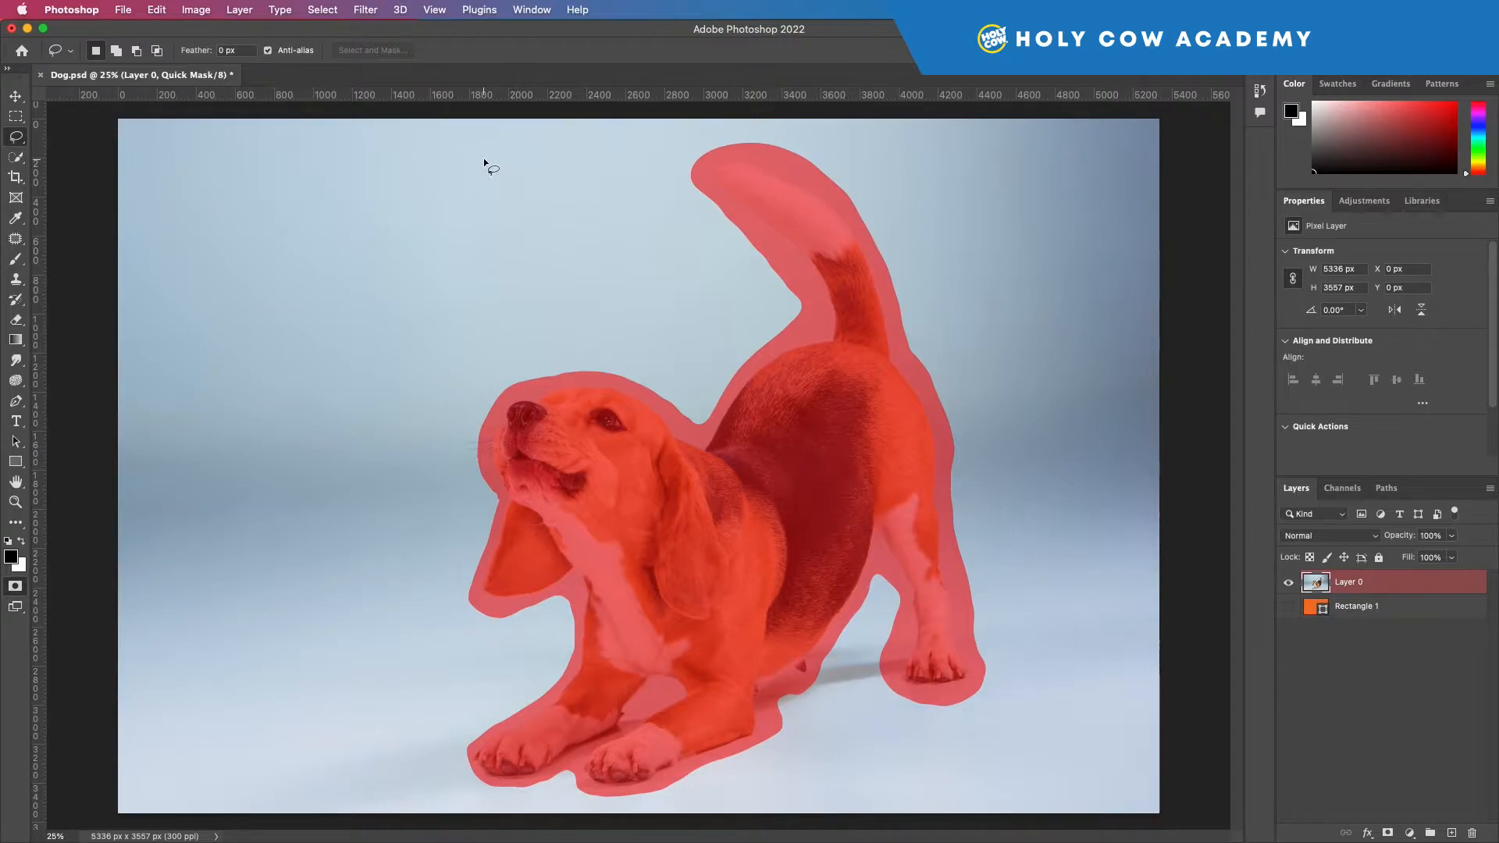
pyautogui.press('q')
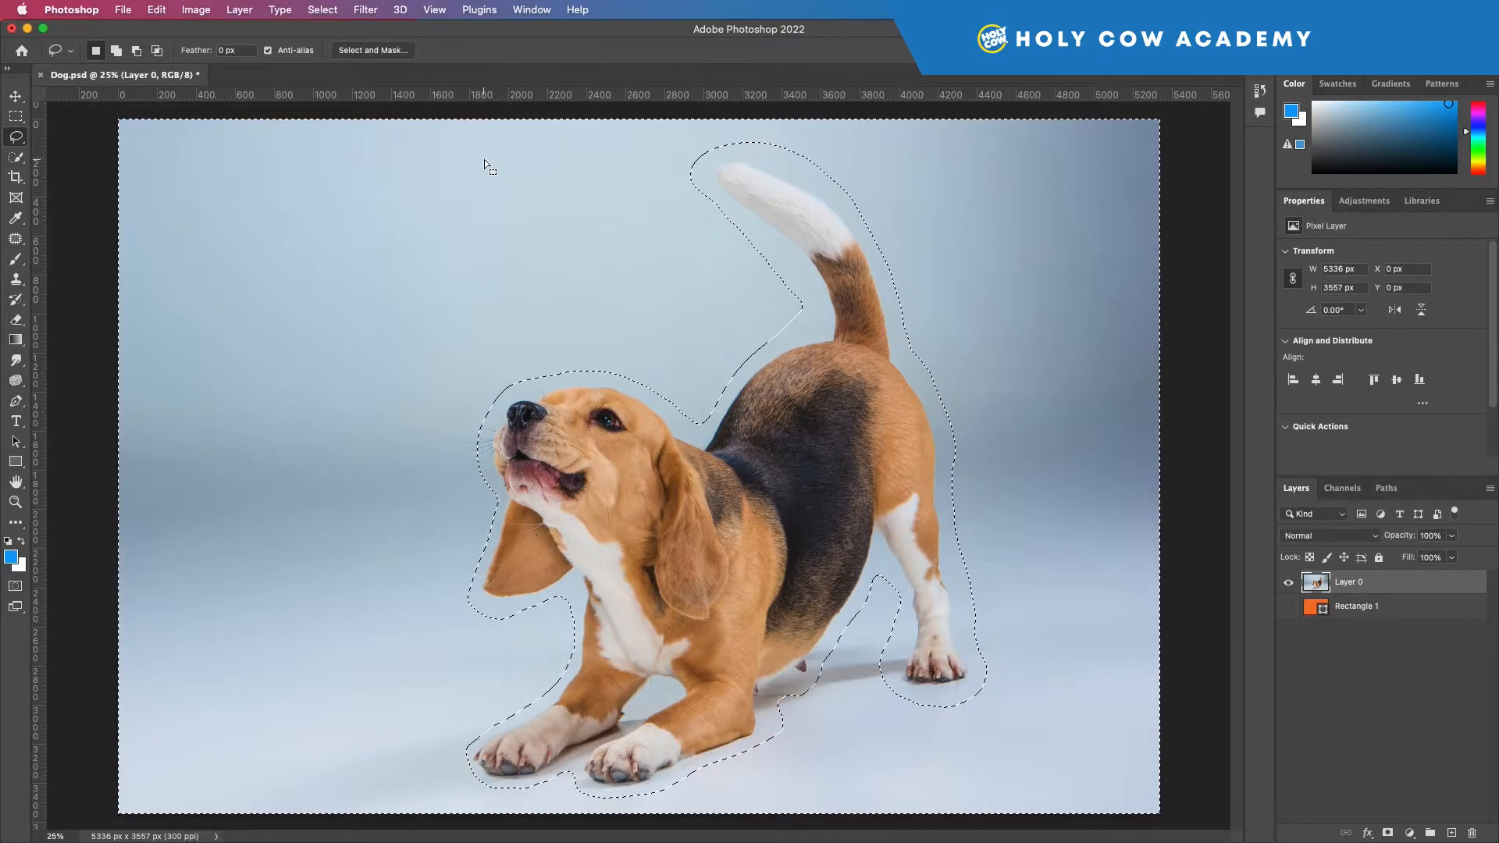
# Step: Delete the selected background around the dog from Layer 0 and deselect
pyautogui.press('Delete')
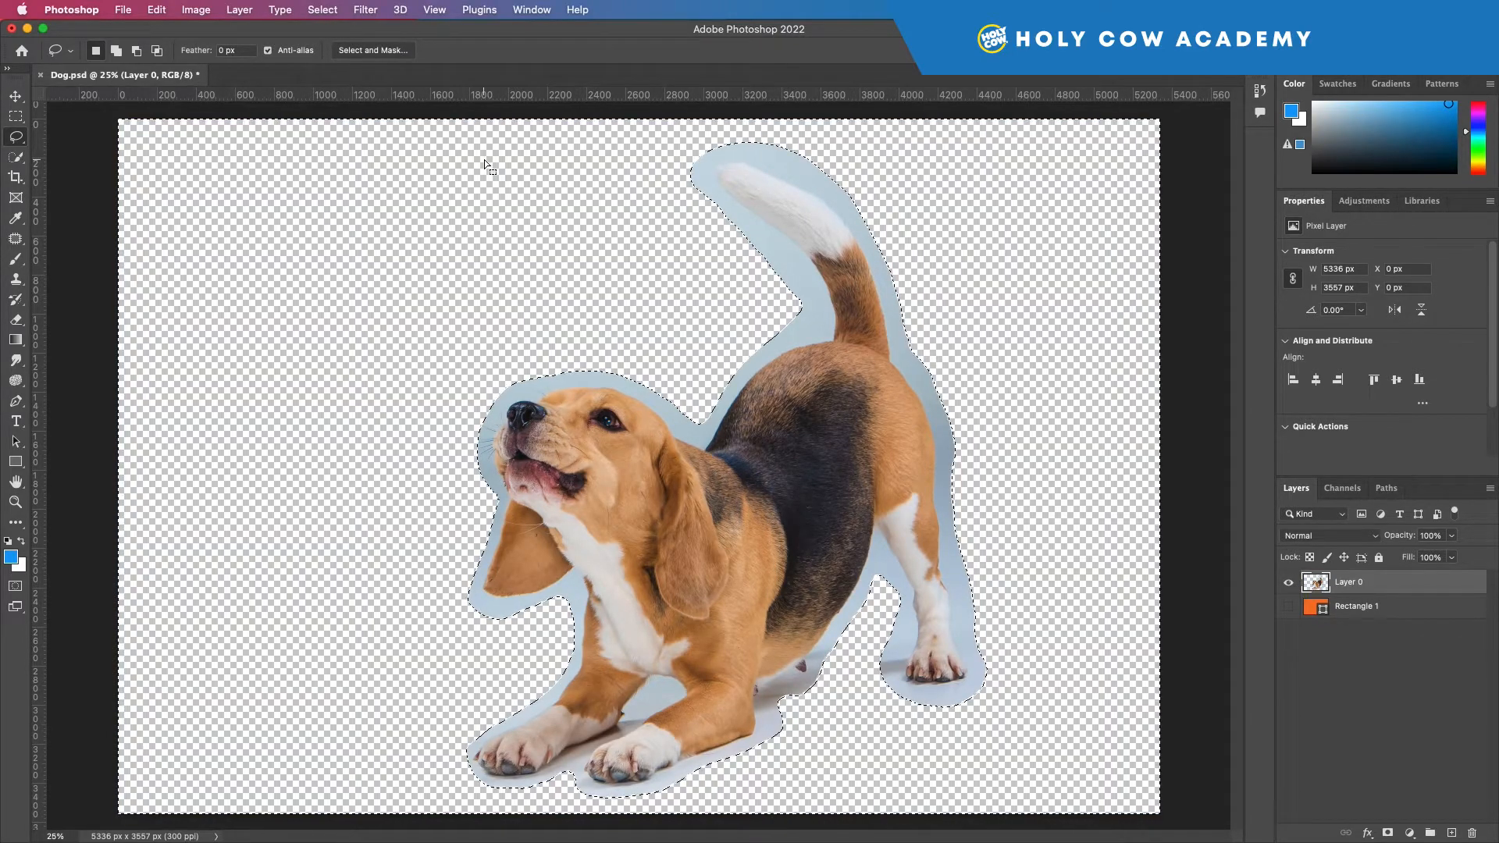
pyautogui.press('super+d')
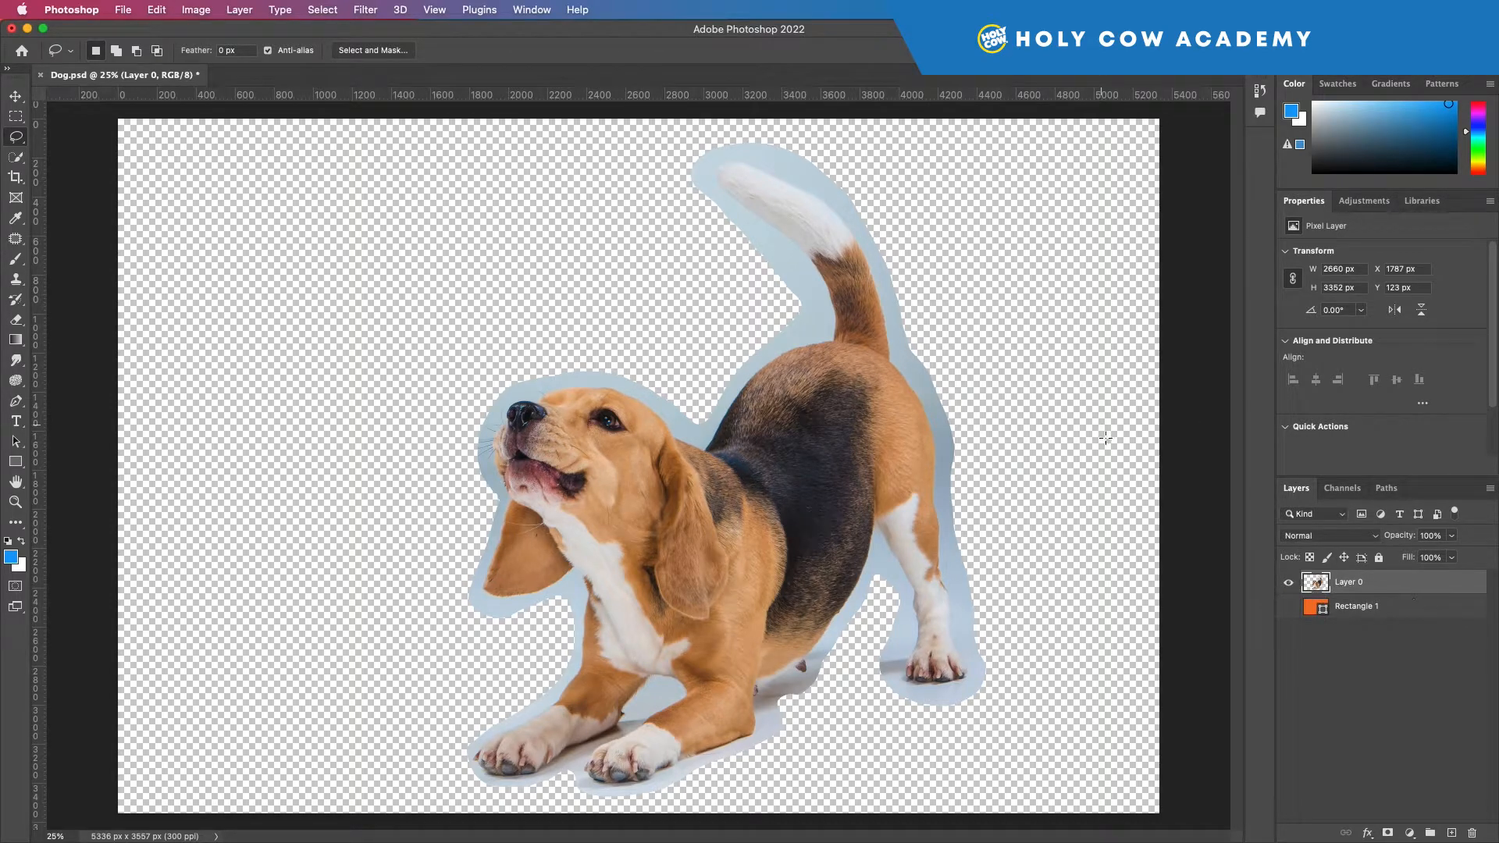
# Step: Open the document history, step back to the Select Inverse state and return to the final Deselect state
pyautogui.click(1260, 89)
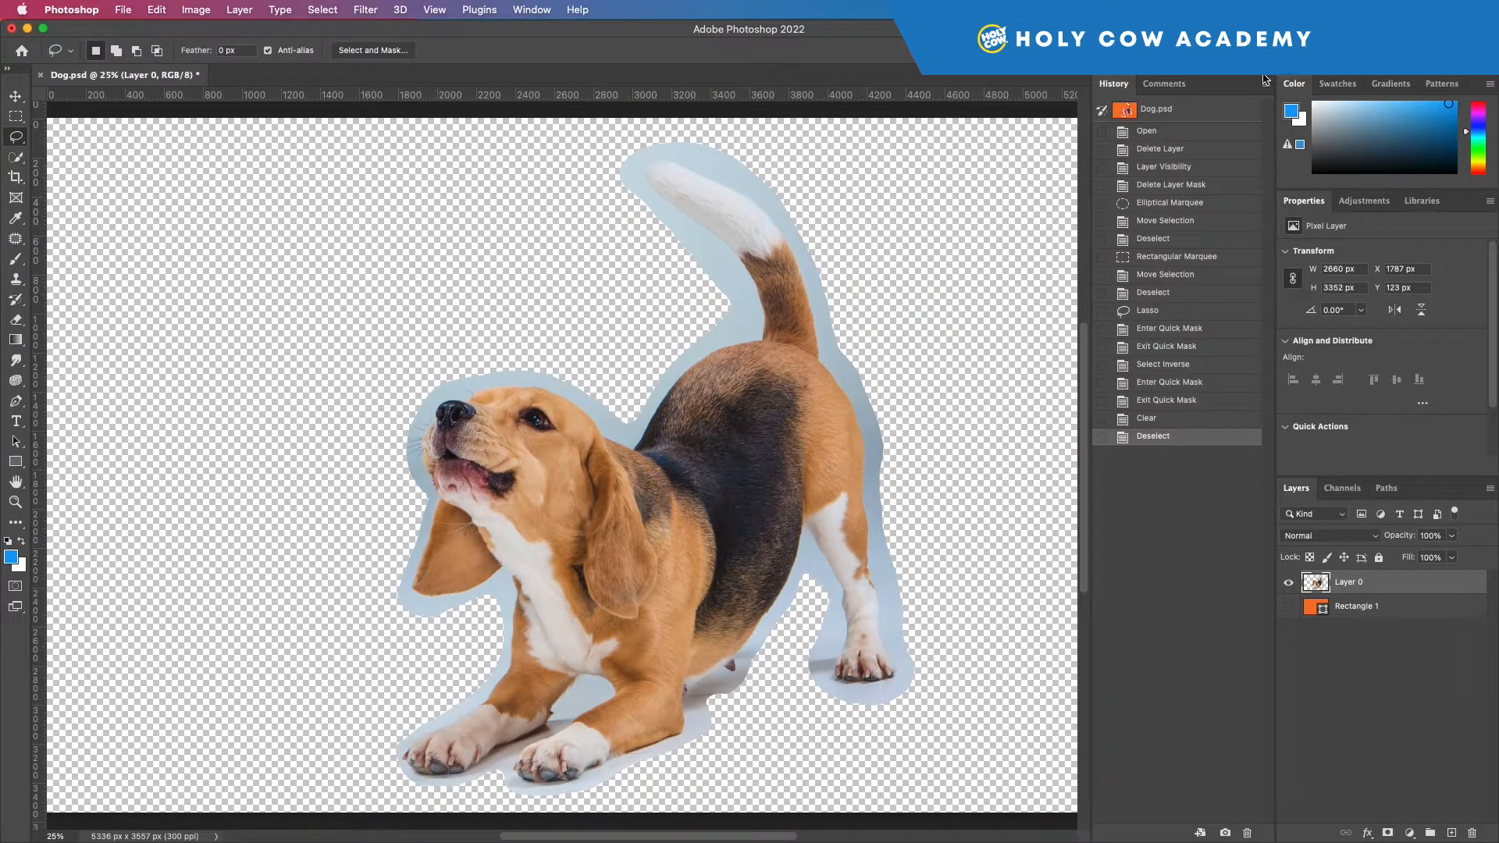
pyautogui.click(1159, 401)
pyautogui.click(1162, 364)
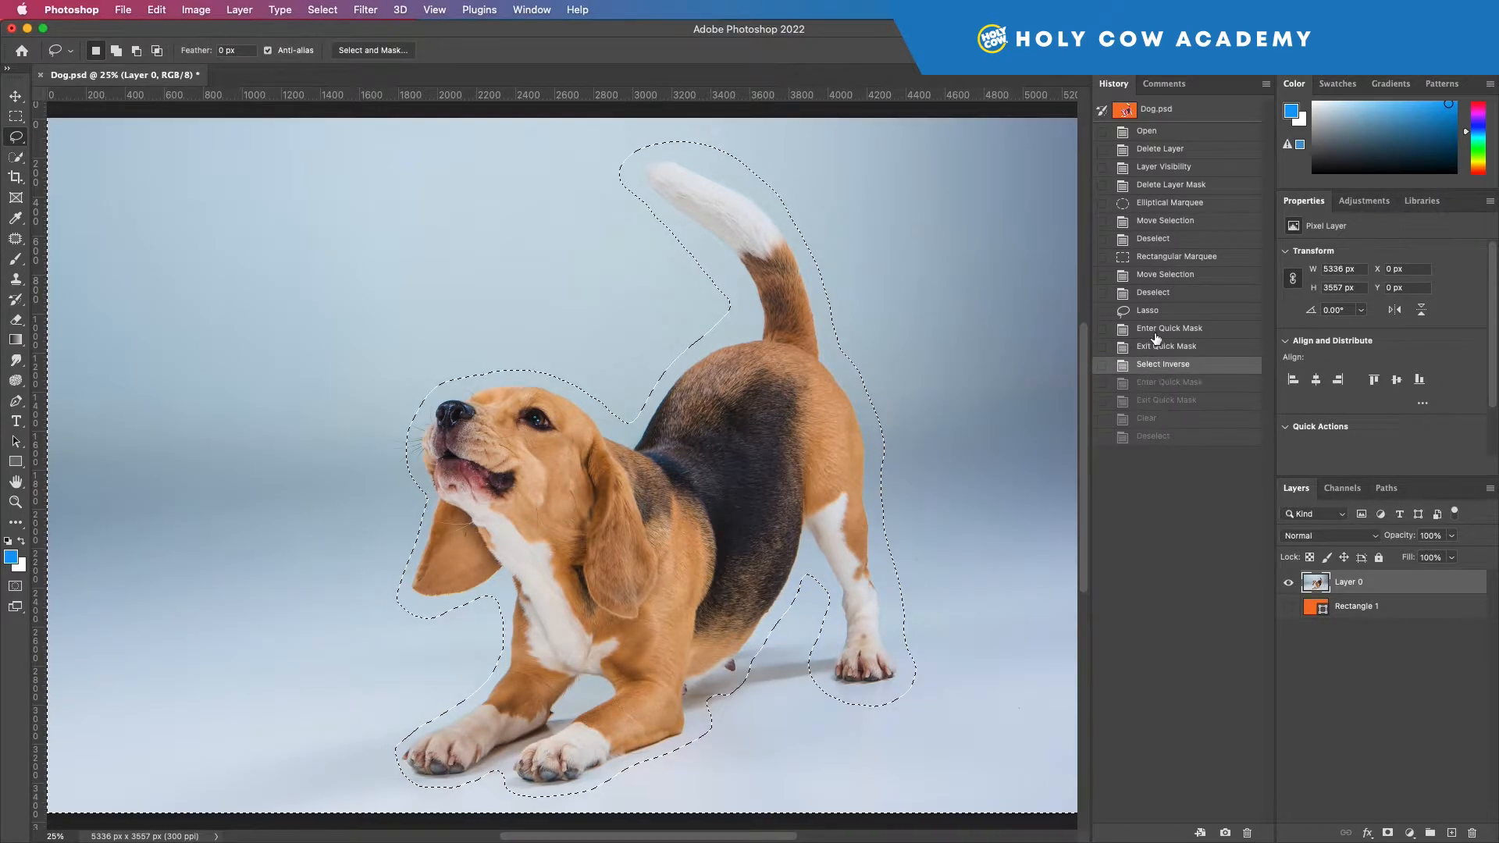
pyautogui.click(1161, 438)
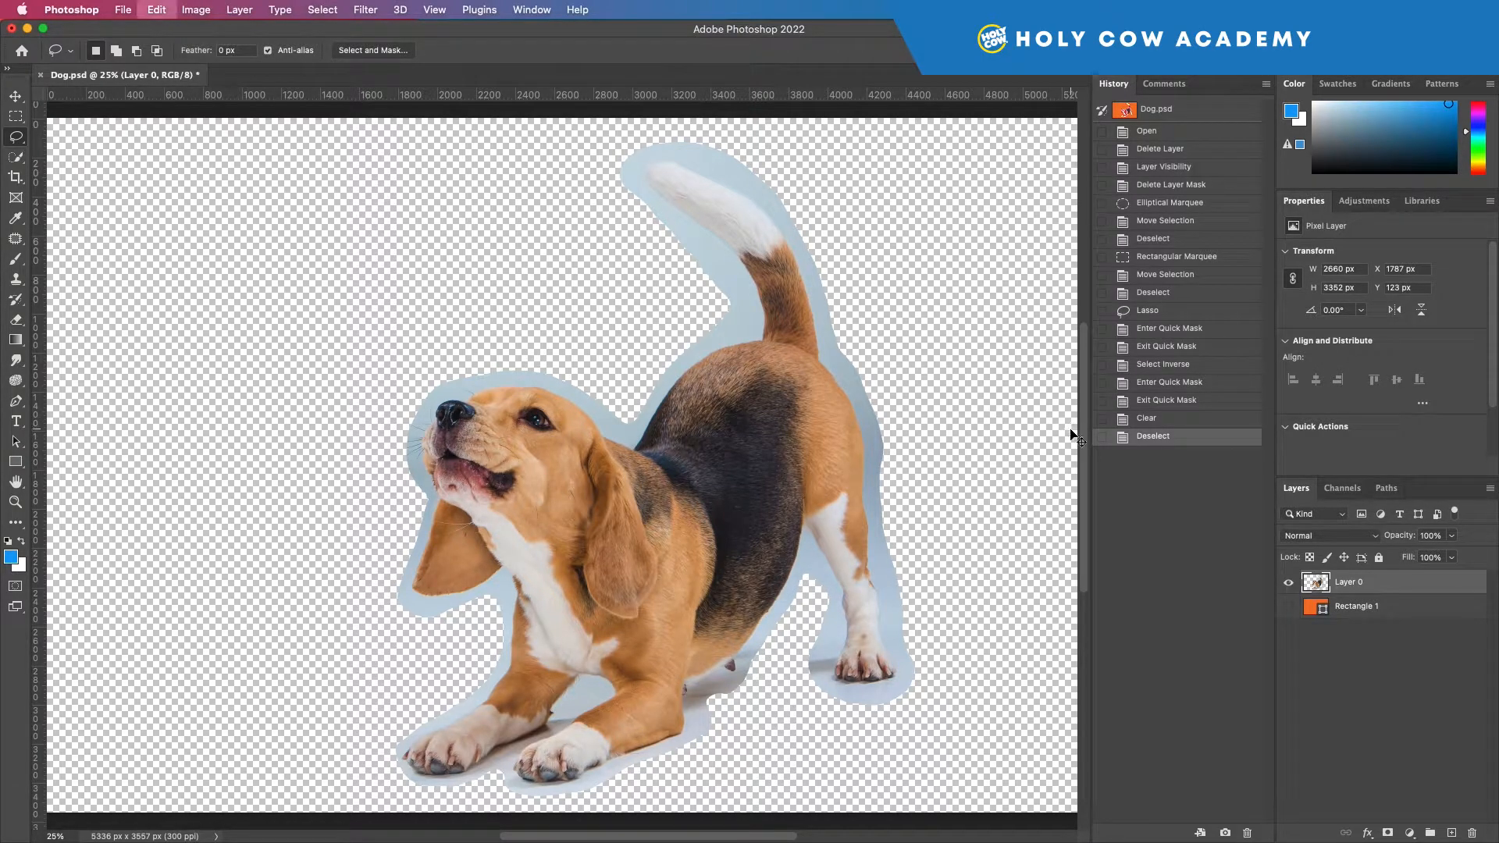
# Step: Revert the history to the last Exit Quick Mask state before the background was cleared, and drop the selection
pyautogui.click(1153, 421)
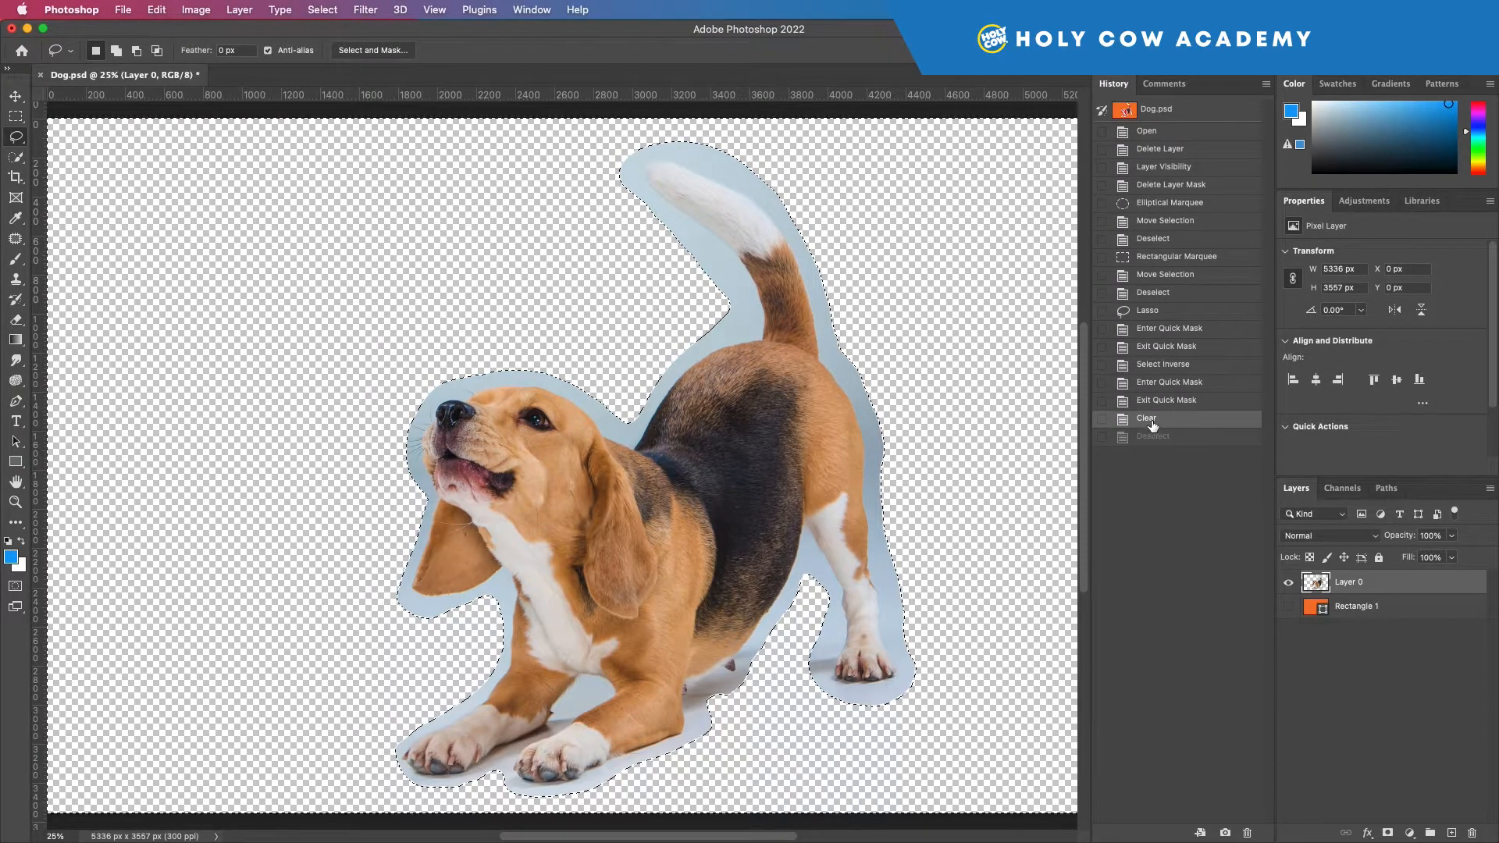
pyautogui.click(1188, 399)
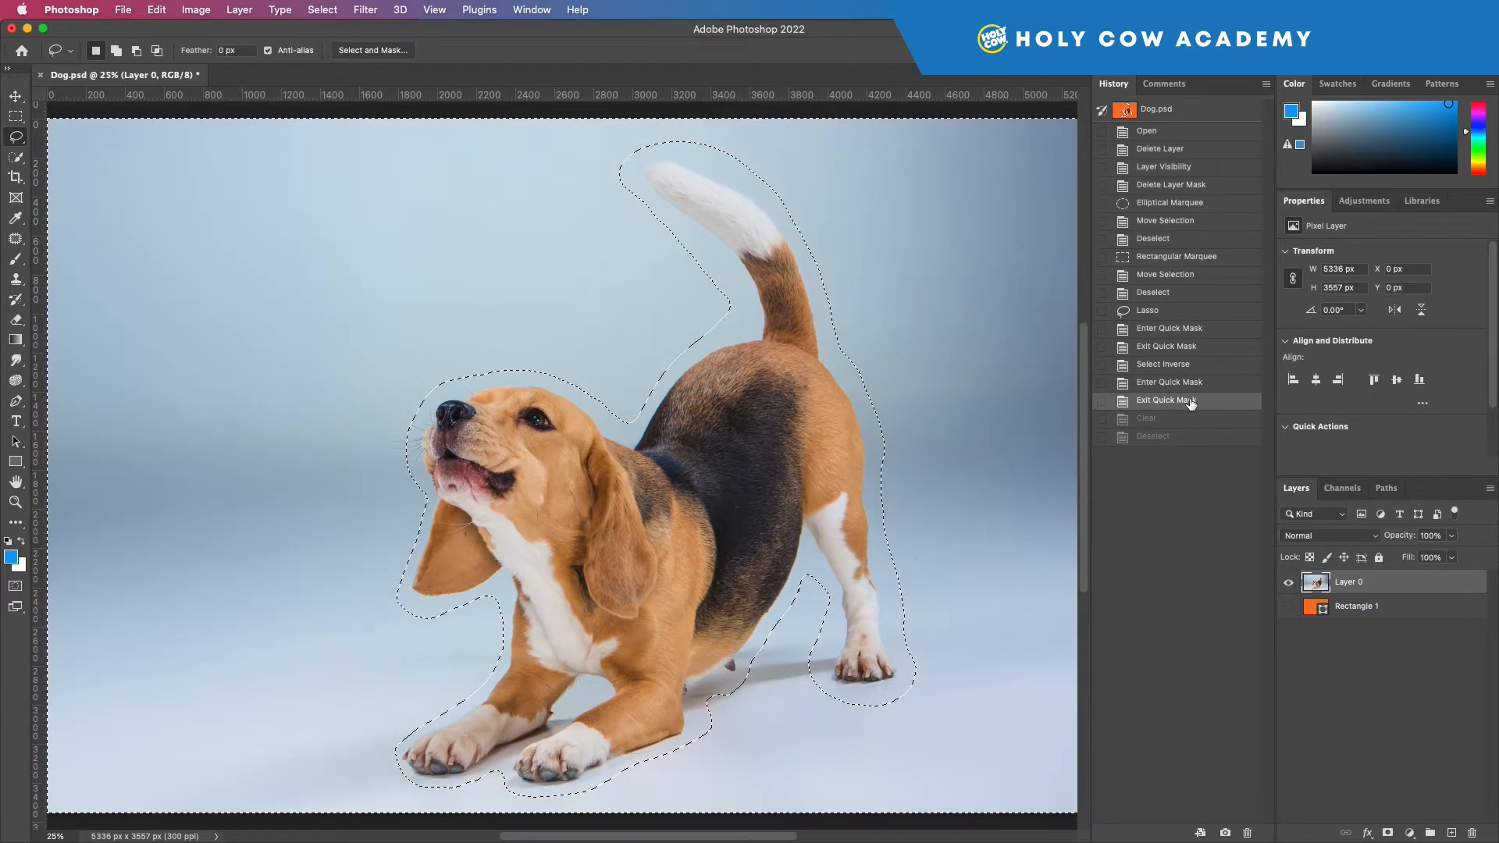
pyautogui.press('super+d')
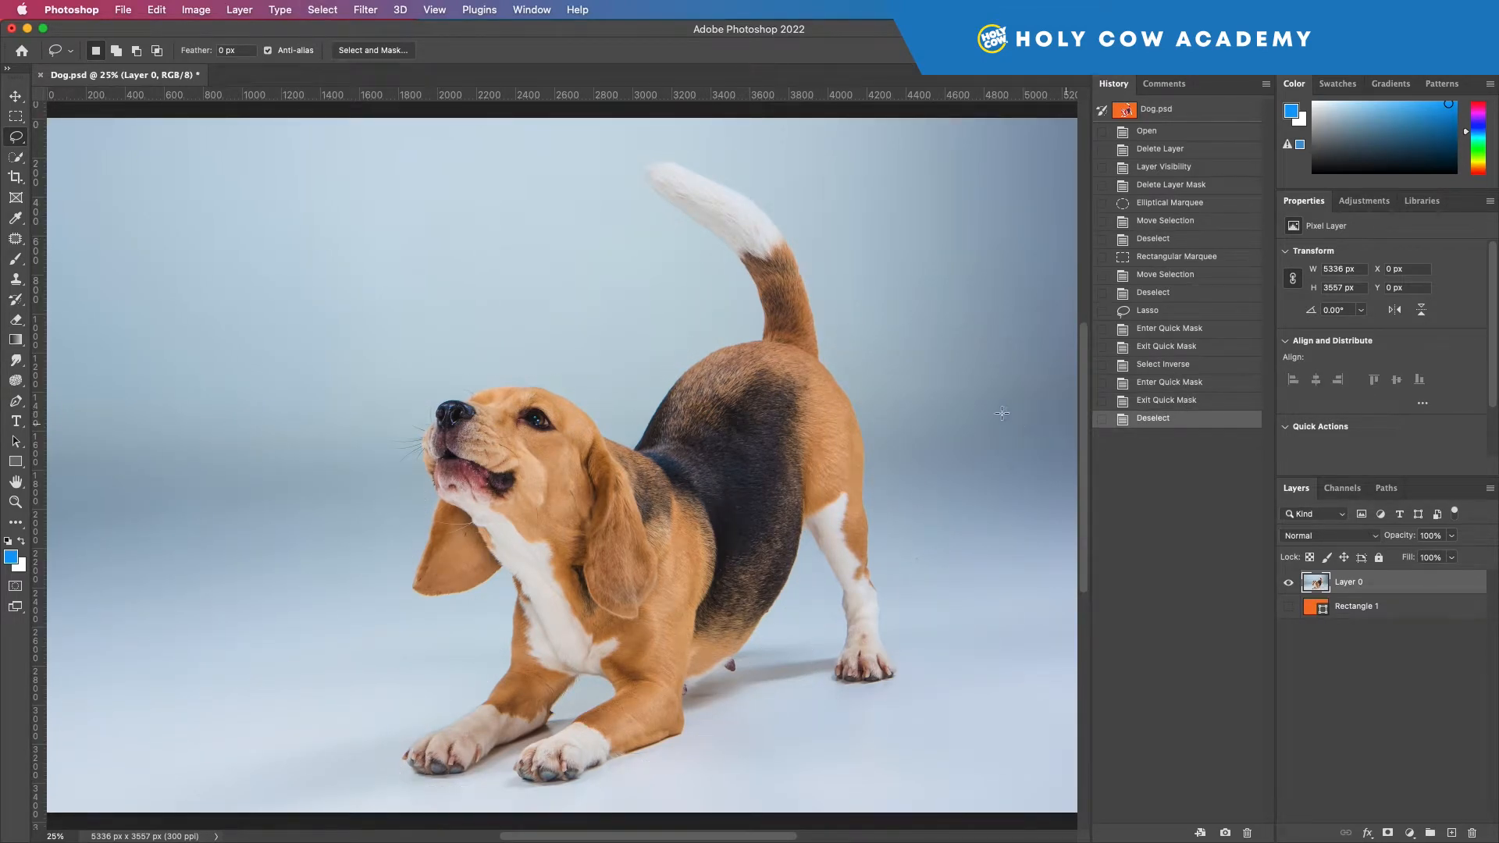
# Step: Try the Quick Selection tool by selecting the dog's head and chest, and drop the selection
pyautogui.click(15, 159)
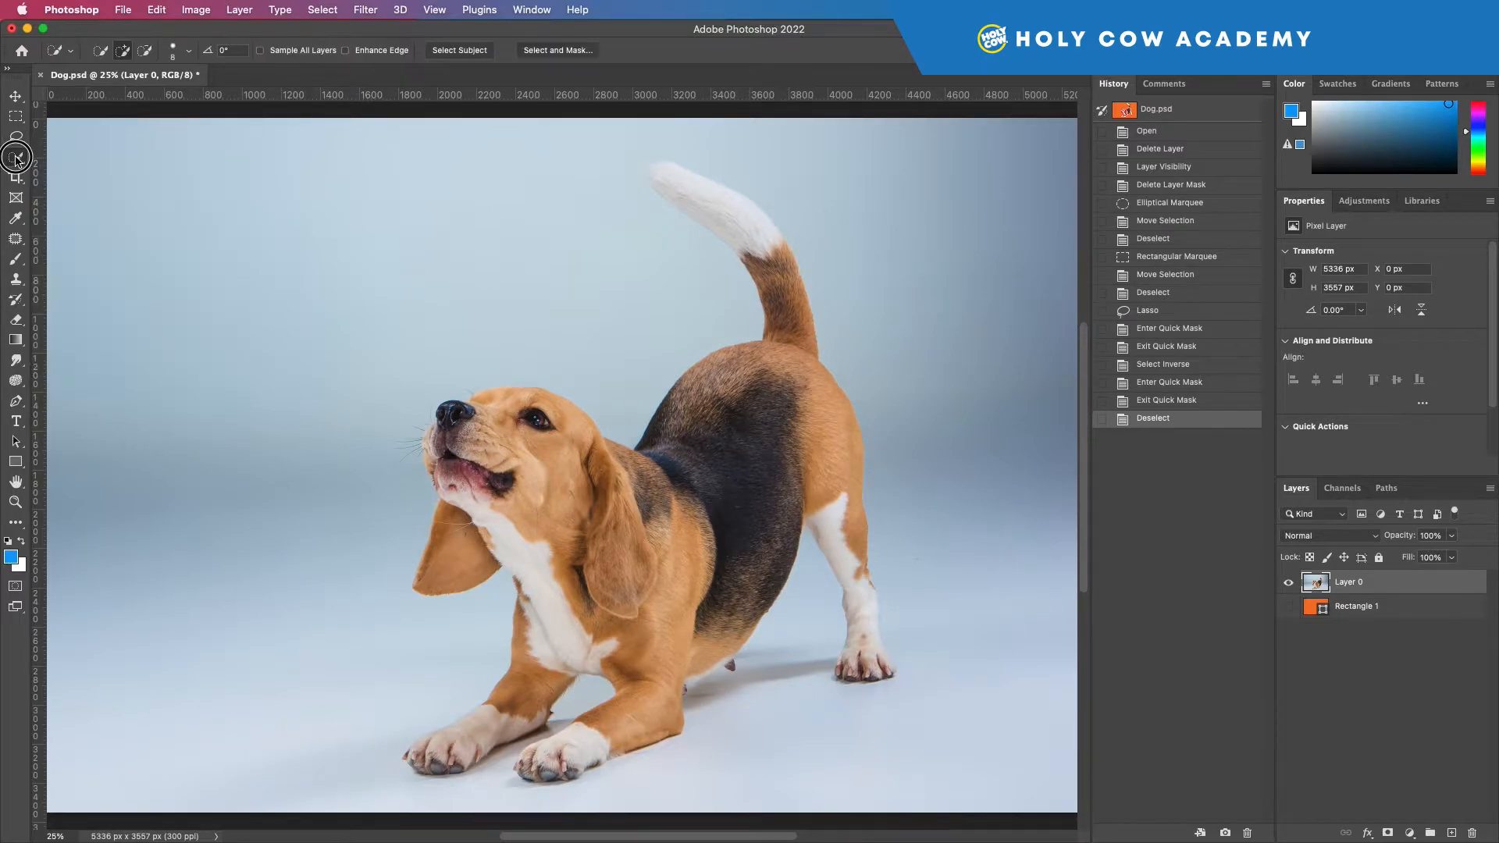
pyautogui.moveTo(459, 423)
pyautogui.mouseDown()
pyautogui.moveTo(539, 436)
pyautogui.moveTo(527, 411)
pyautogui.moveTo(497, 408)
pyautogui.moveTo(512, 397)
pyautogui.moveTo(576, 430)
pyautogui.moveTo(585, 475)
pyautogui.moveTo(570, 506)
pyautogui.moveTo(466, 489)
pyautogui.moveTo(473, 545)
pyautogui.moveTo(588, 558)
pyautogui.moveTo(633, 546)
pyautogui.moveTo(650, 504)
pyautogui.moveTo(617, 485)
pyautogui.mouseUp()
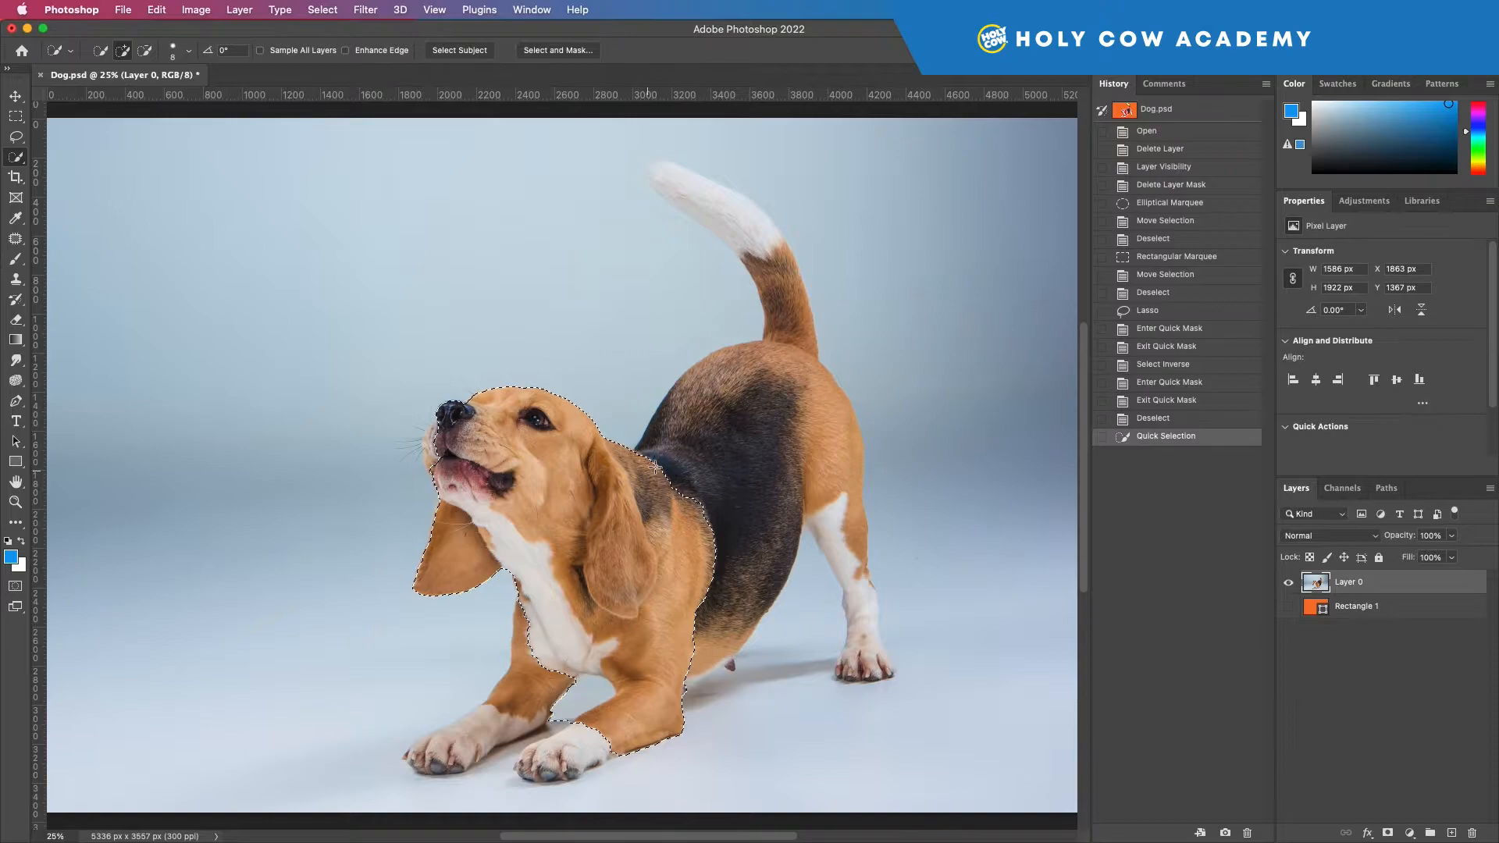
pyautogui.press('super+d')
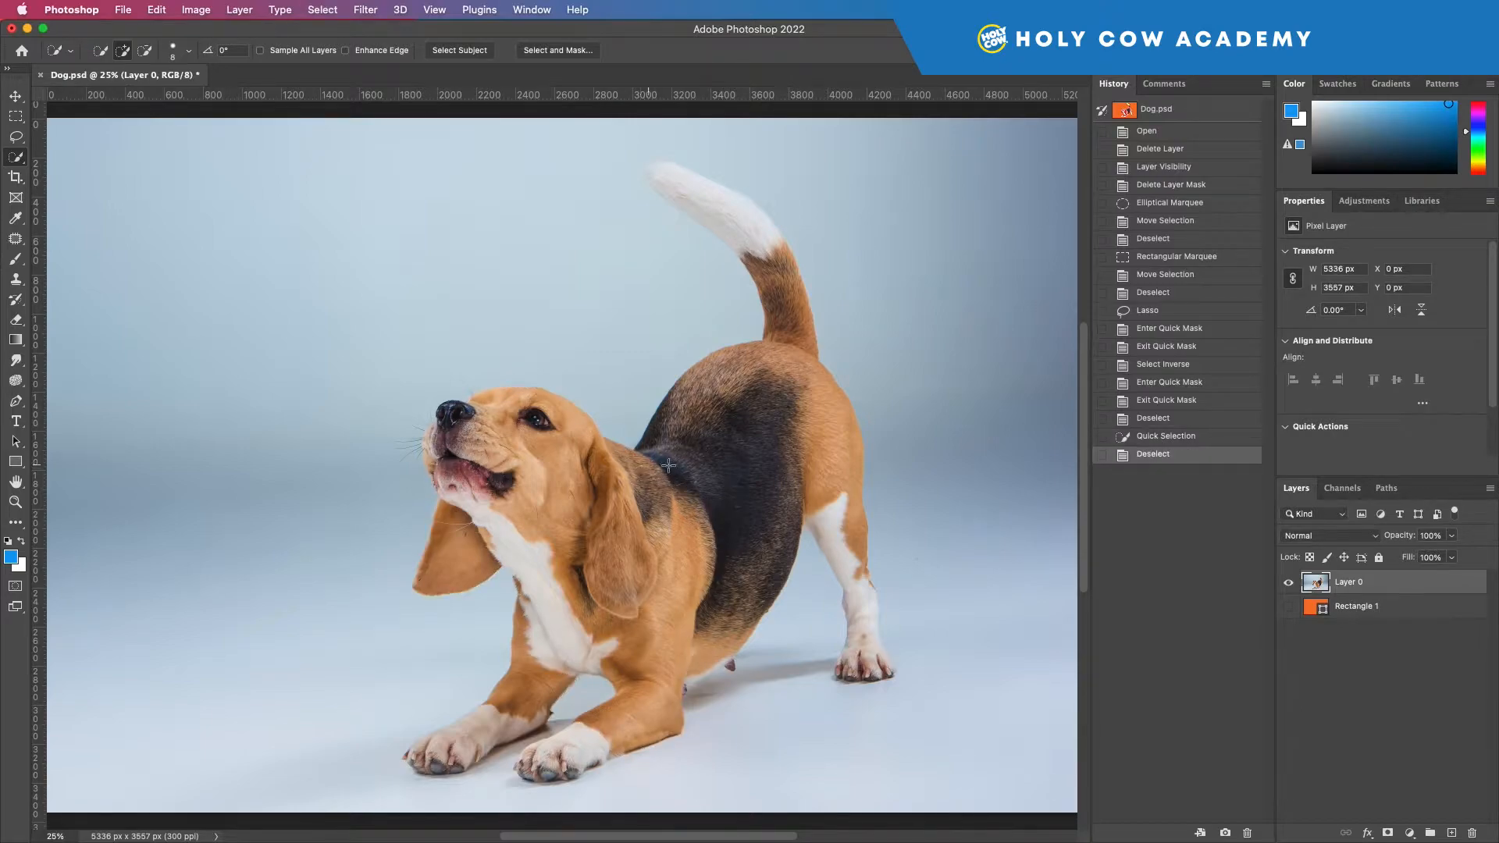
# Step: Select the background areas beside the snout and above the dog with the Magic Wand and delete them from Layer 0
pyautogui.click(17, 158)
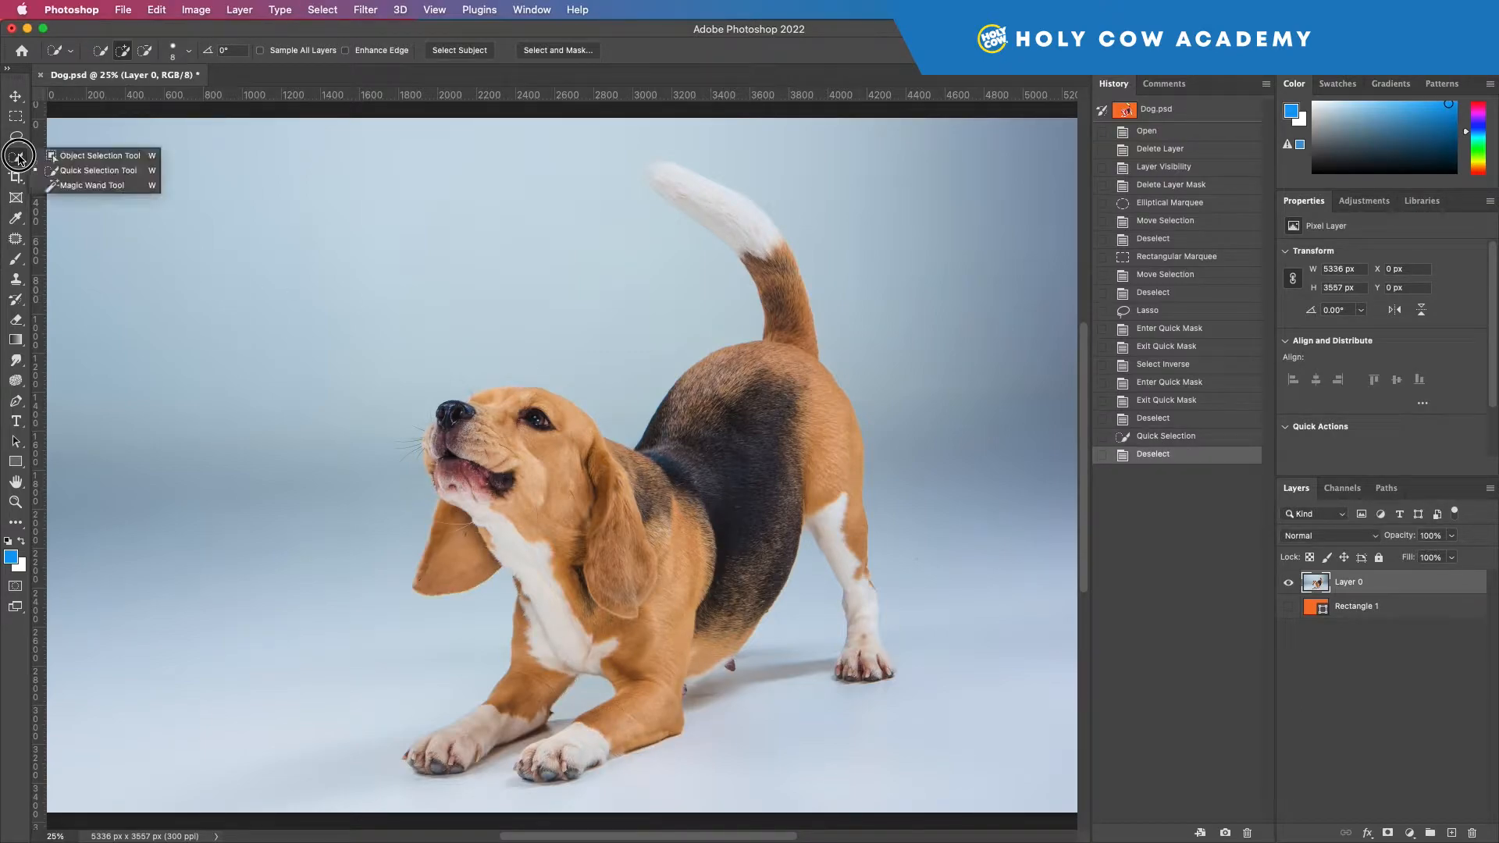
pyautogui.click(100, 185)
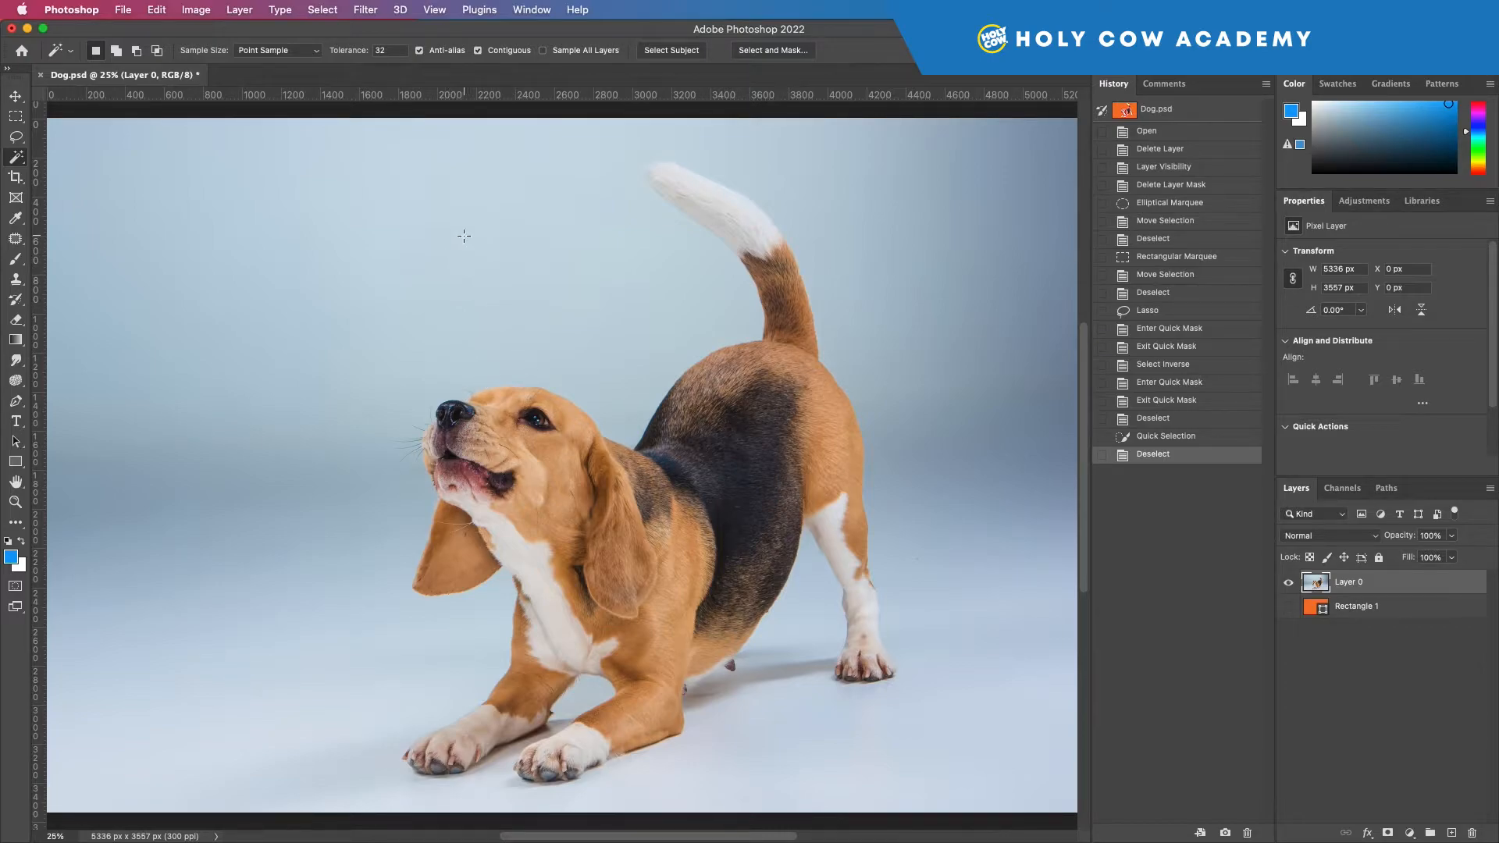
pyautogui.click(542, 277)
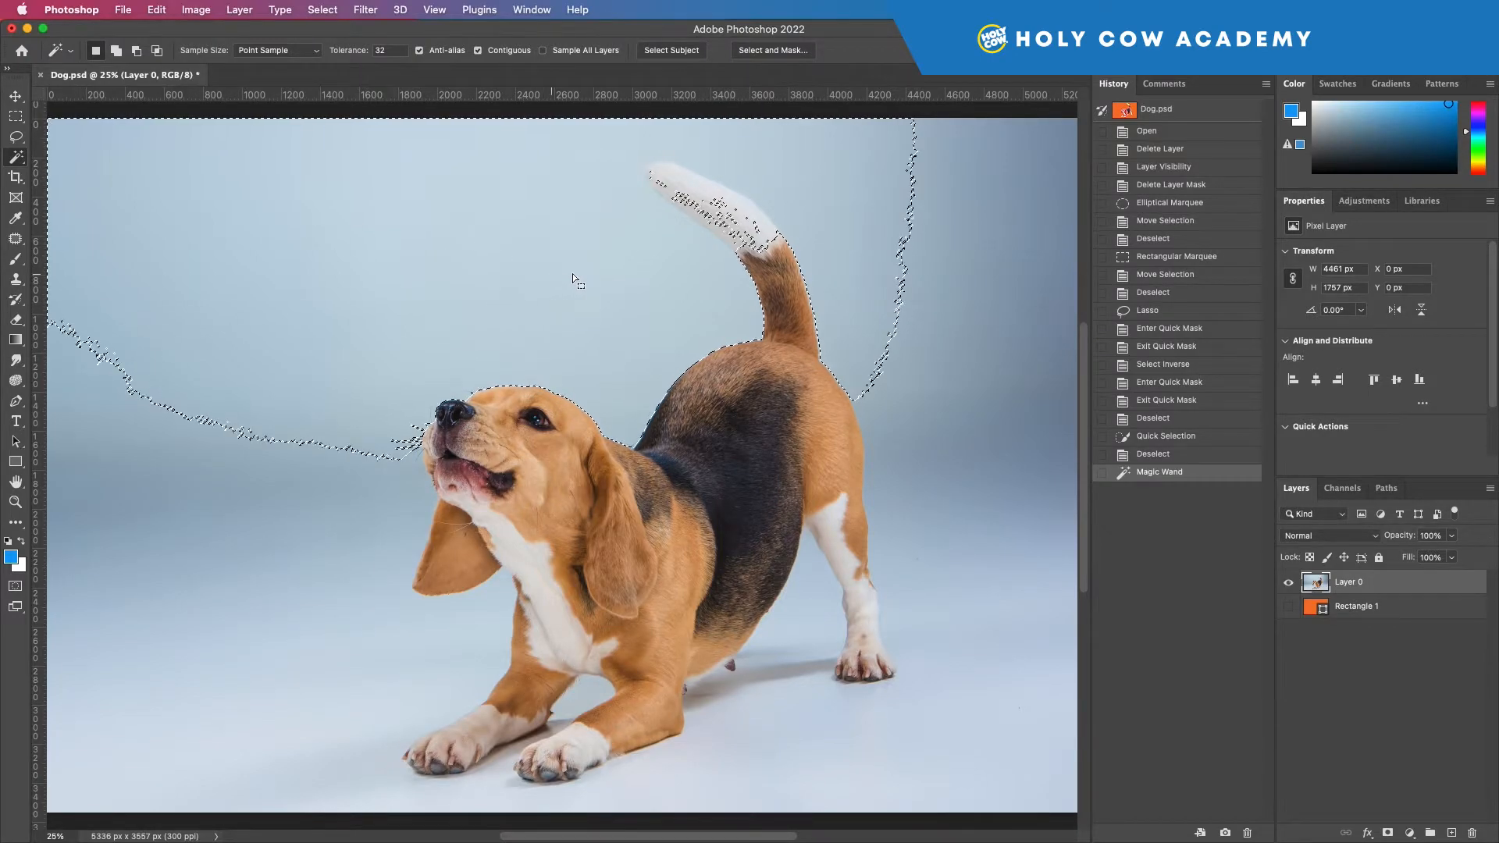
pyautogui.click(215, 489)
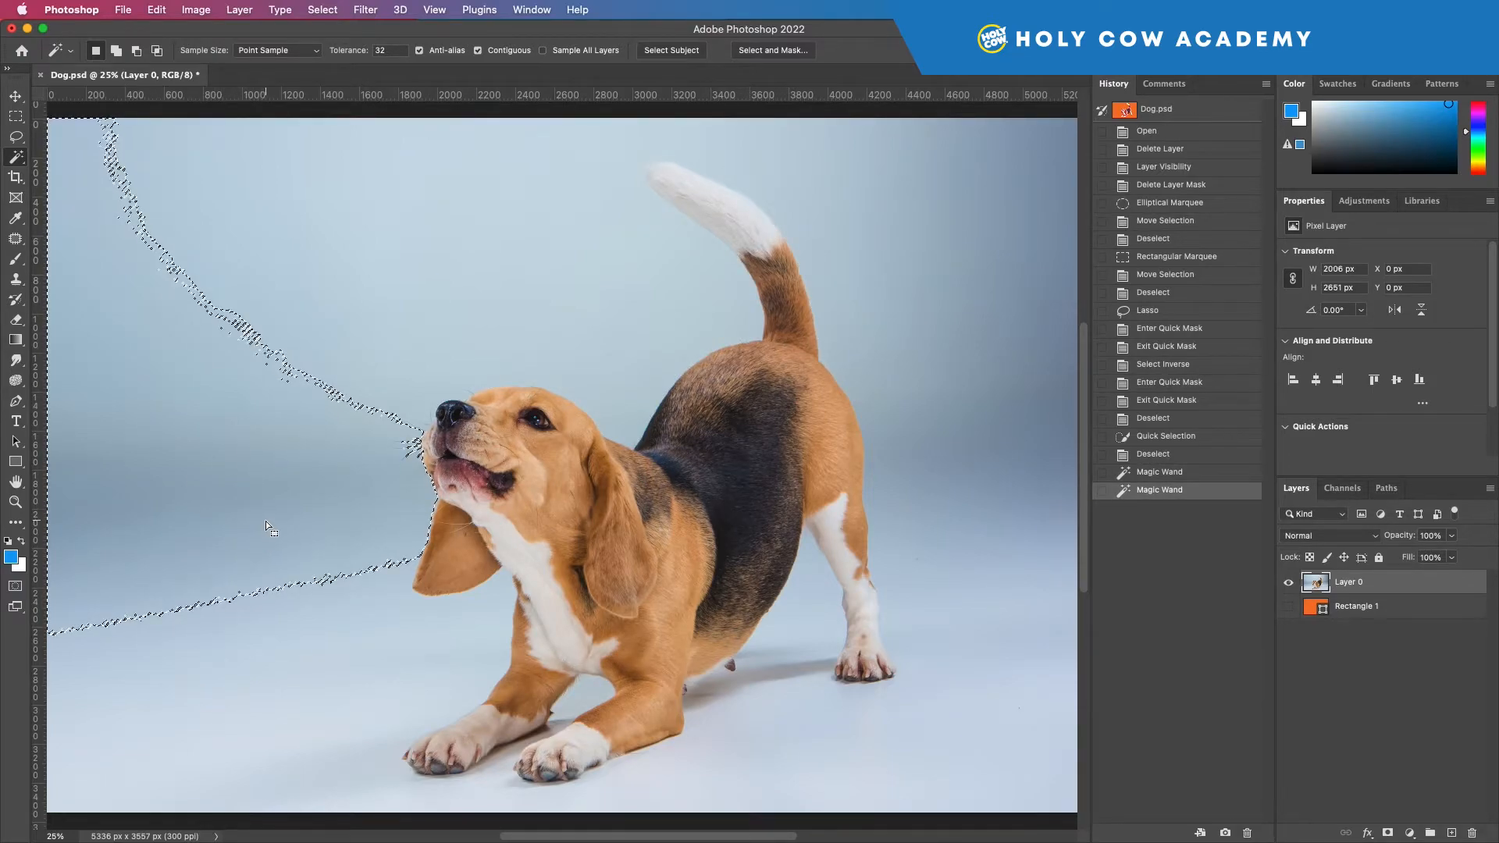
pyautogui.press('Delete')
pyautogui.click(346, 363)
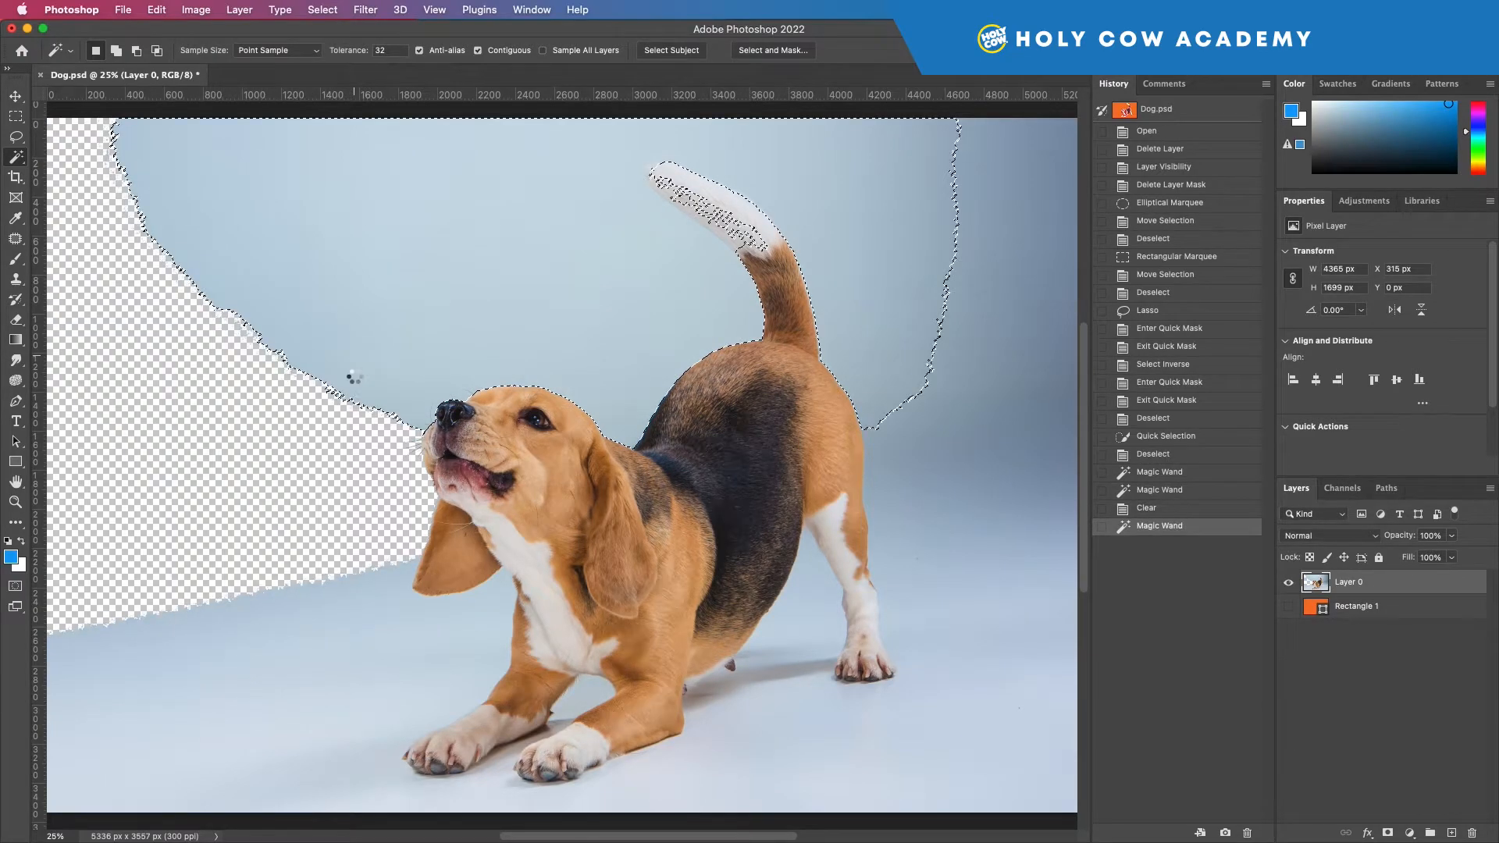
pyautogui.press('Delete')
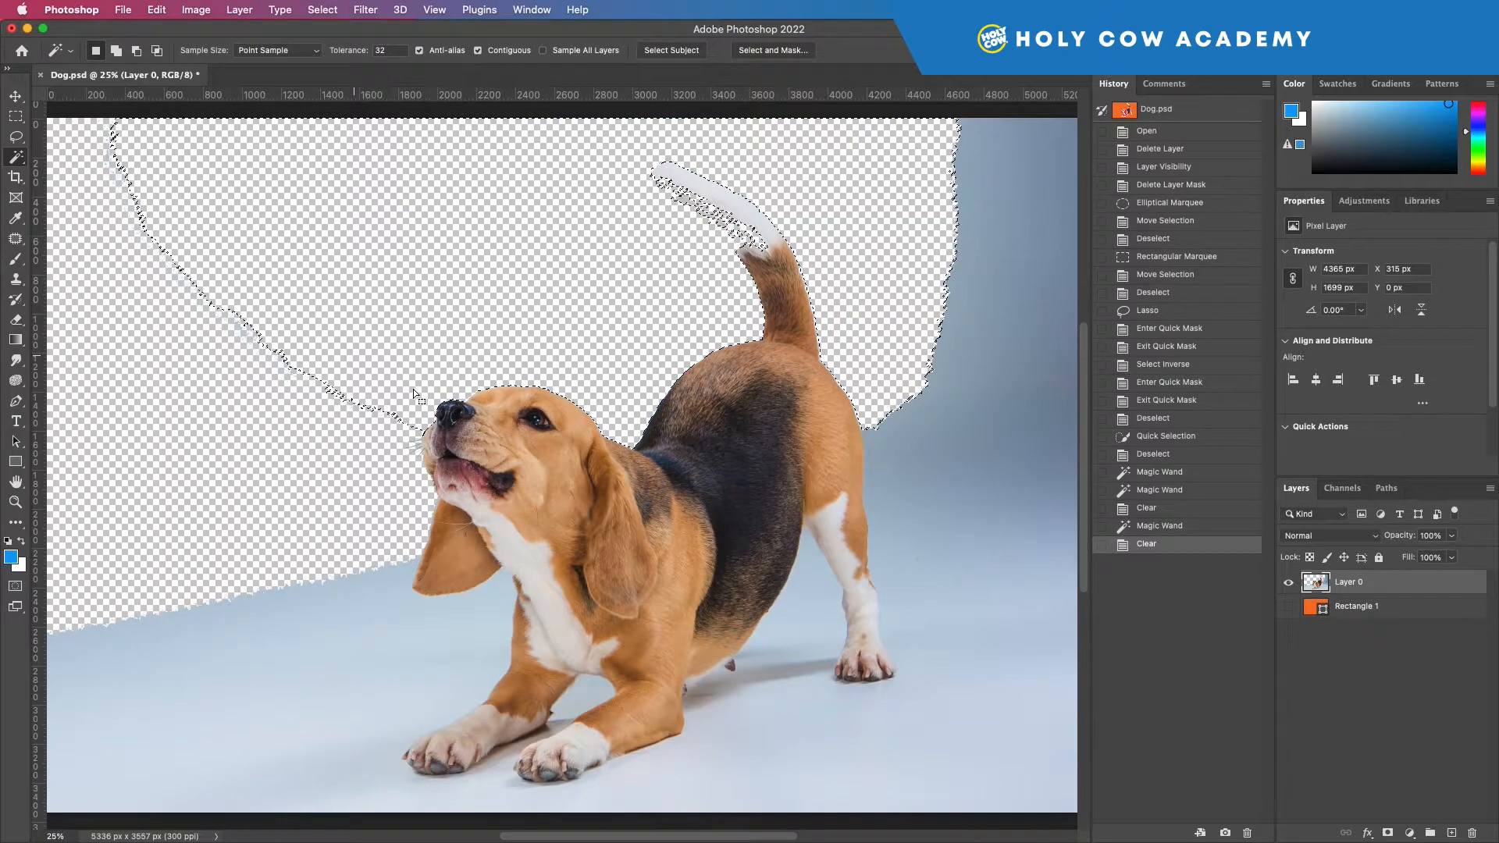
# Step: Delete the remaining background behind the dog and the floor around its legs and paws, area by area, with the Magic Wand
pyautogui.click(1007, 469)
pyautogui.press('Delete')
pyautogui.click(940, 576)
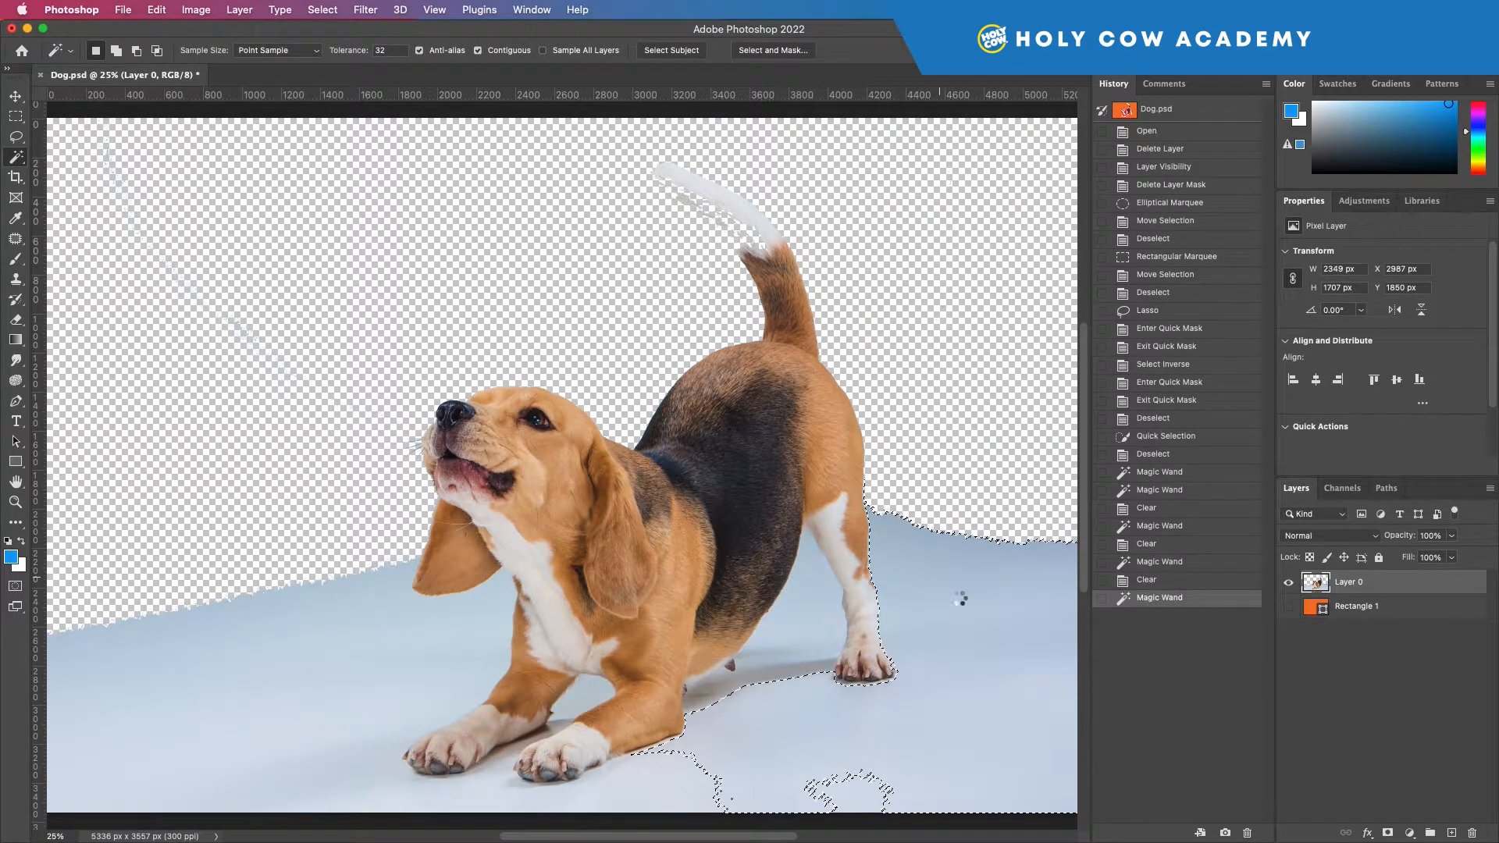
pyautogui.press('Delete')
pyautogui.click(796, 619)
pyautogui.press('Delete')
pyautogui.click(385, 664)
pyautogui.press('Delete')
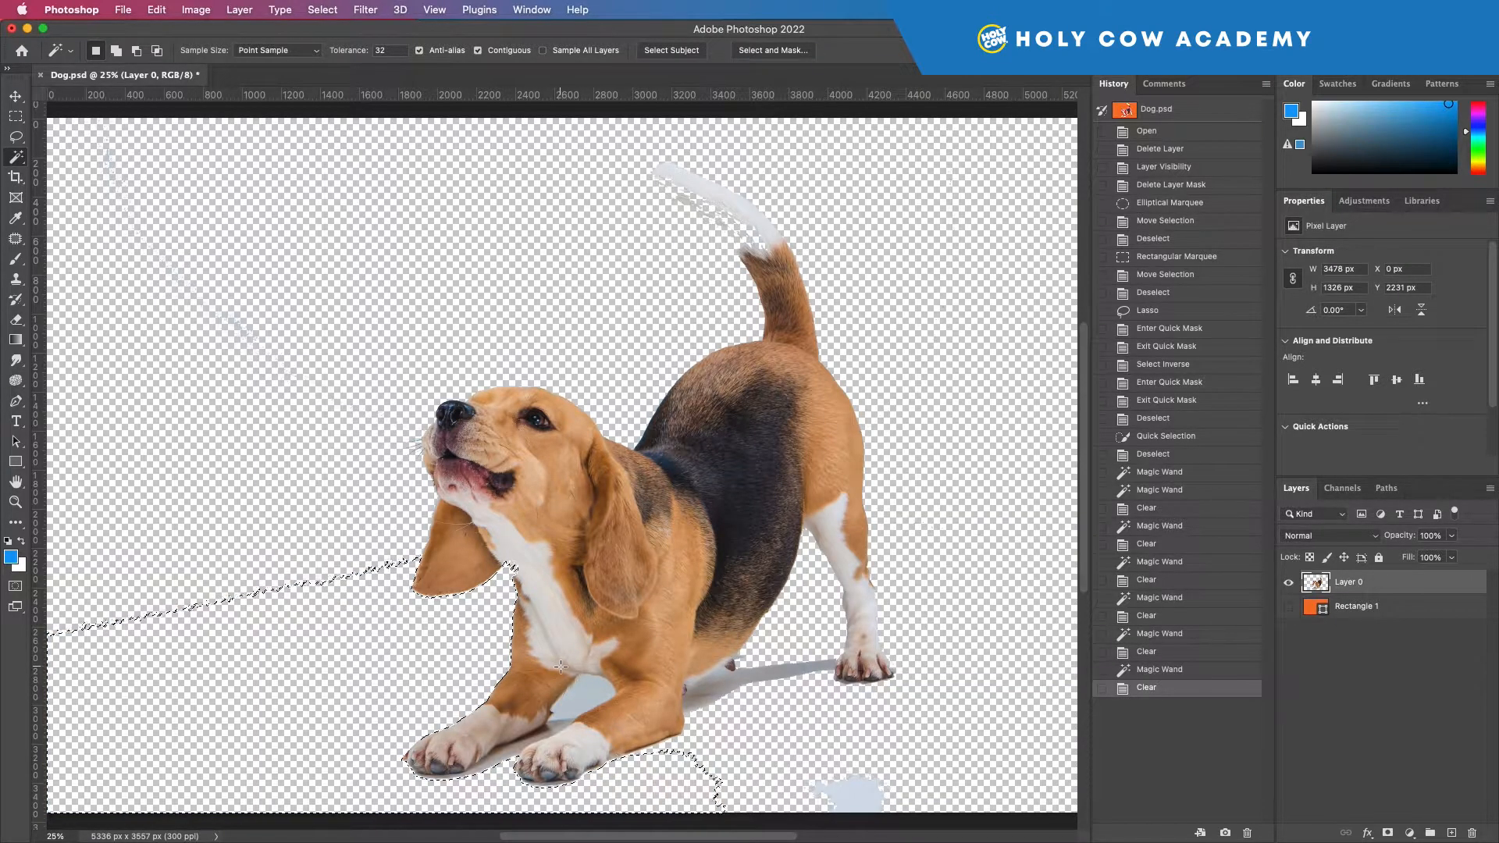
# Step: Undo all the Magic Wand background deletions and drop the selection
pyautogui.press('super+z')
pyautogui.press('super+z')
pyautogui.press('super+z')
pyautogui.press('super+z')
pyautogui.press('super+z')
pyautogui.press('super+z')
pyautogui.press('super+z')
pyautogui.press('super+z')
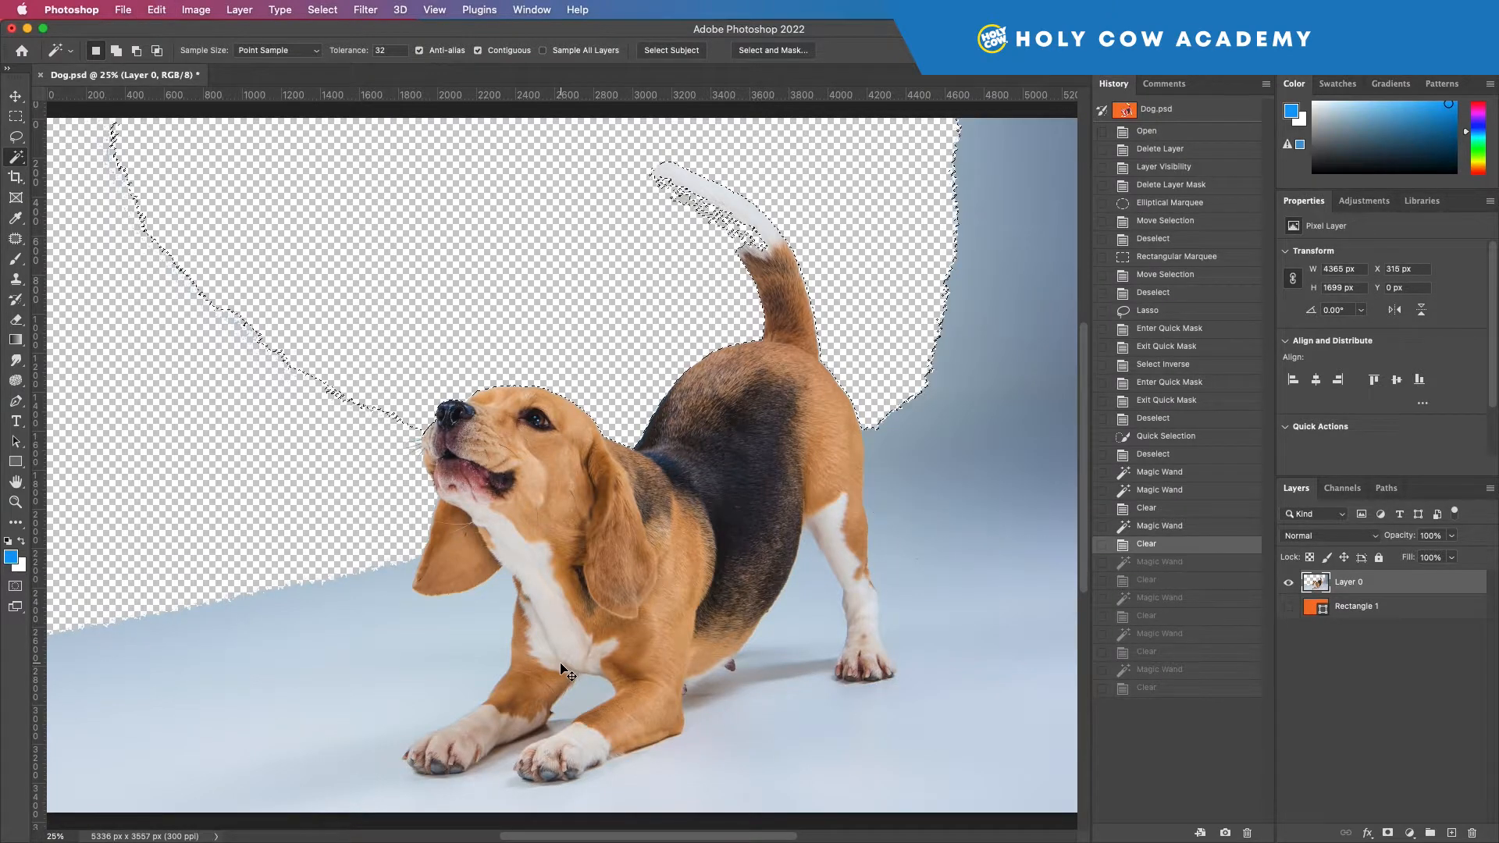
pyautogui.press('super+z')
pyautogui.press('super+z')
pyautogui.press('super+z')
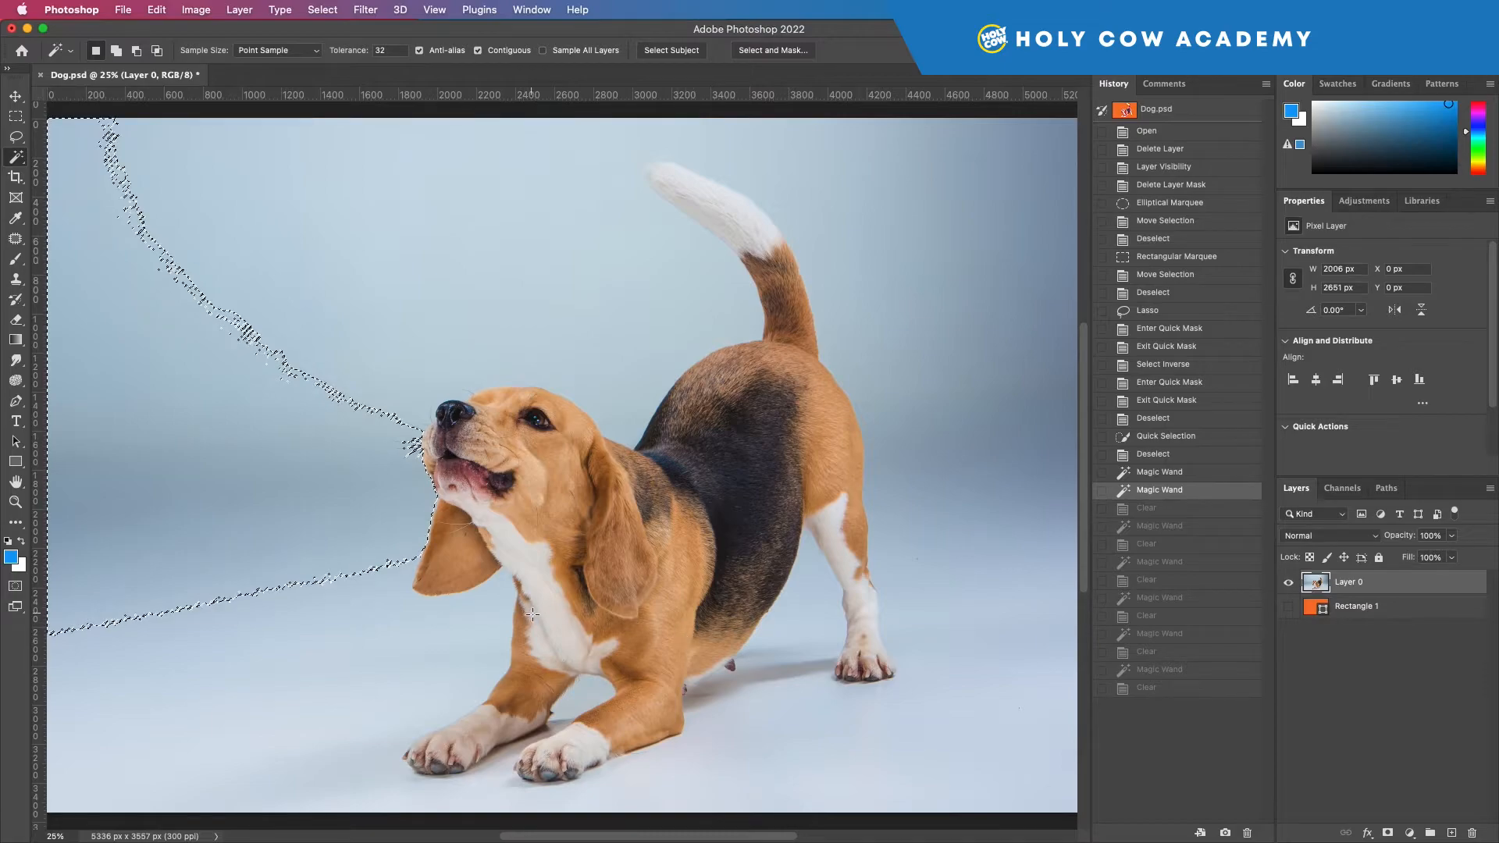
pyautogui.press('super+d')
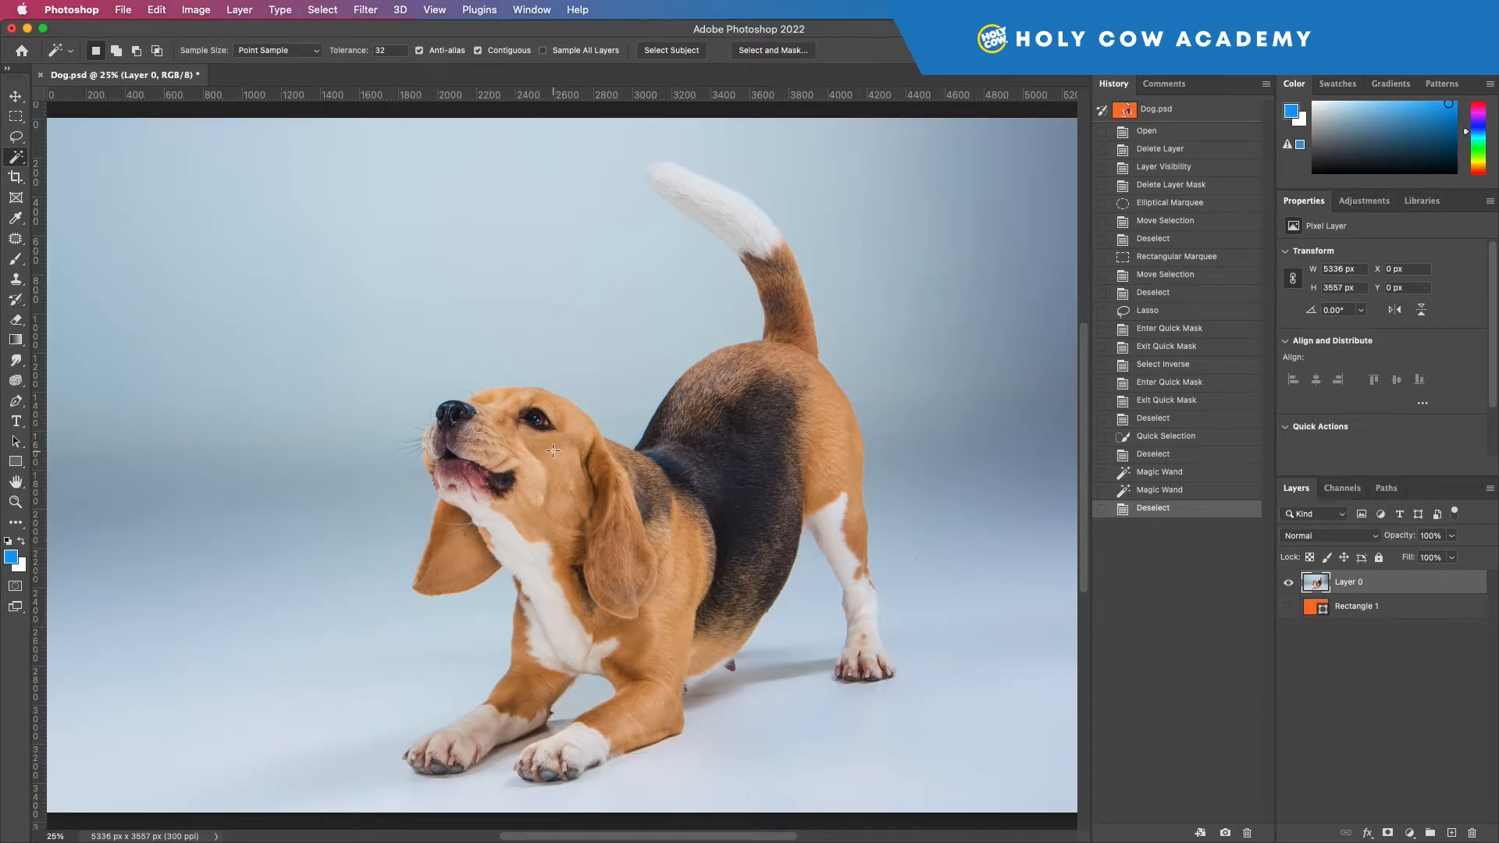
# Step: Select the whole dog automatically with Select Subject from the Quick Selection tool
pyautogui.click(13, 159)
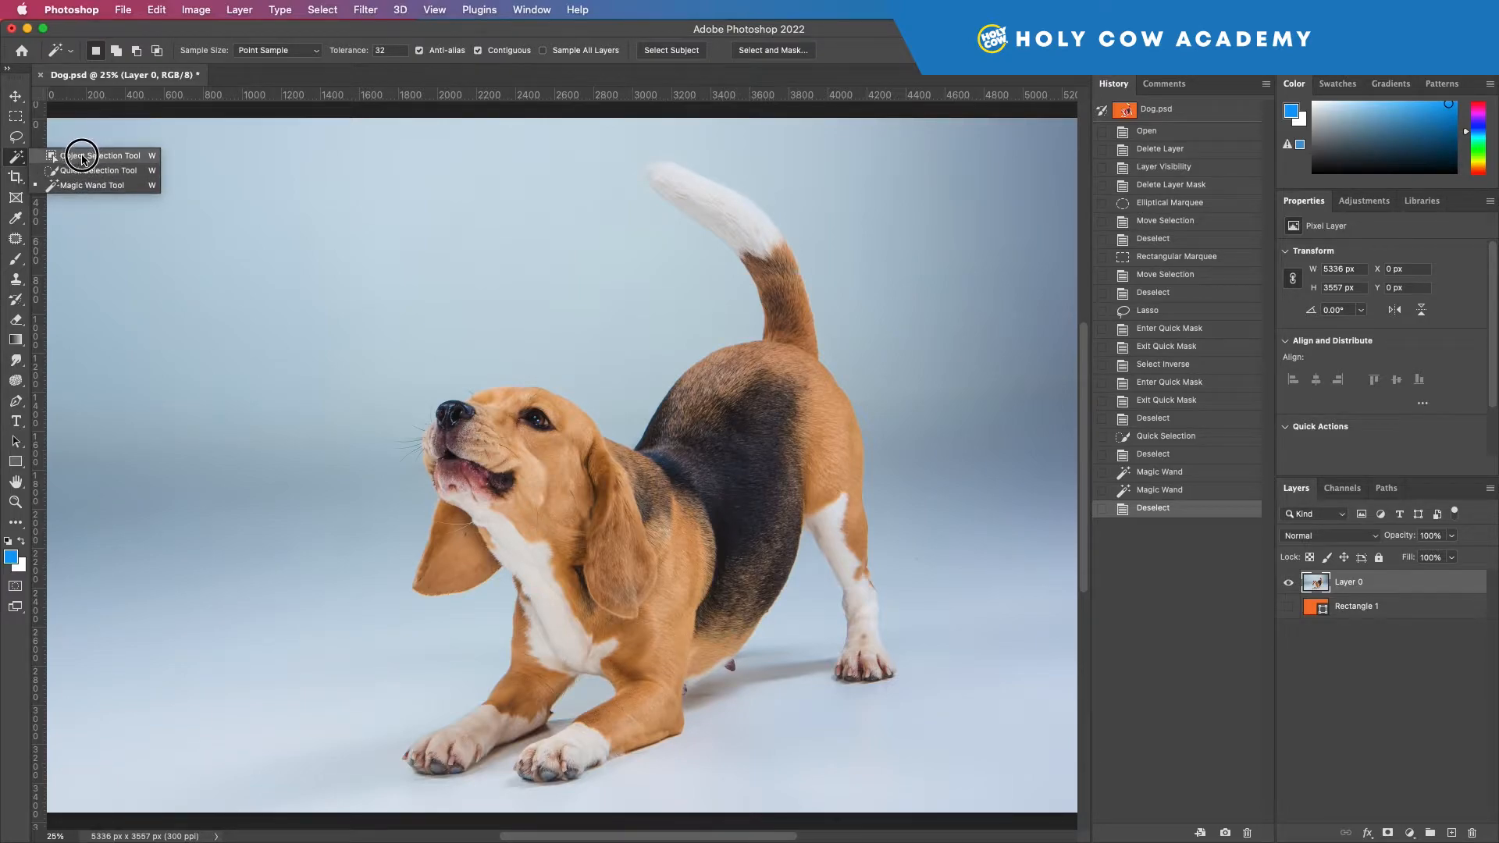
pyautogui.click(80, 170)
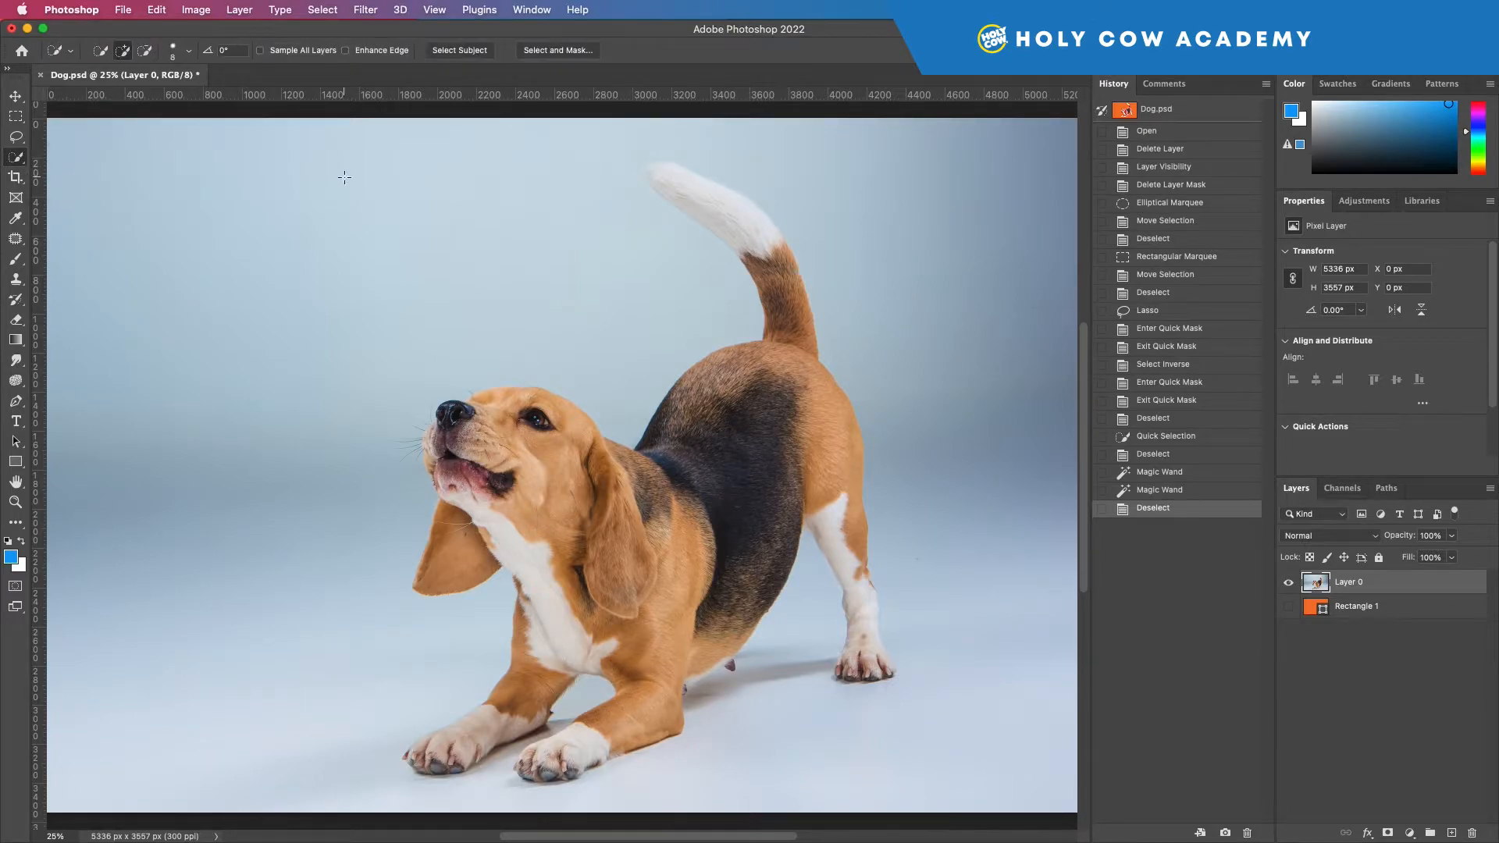
pyautogui.click(453, 52)
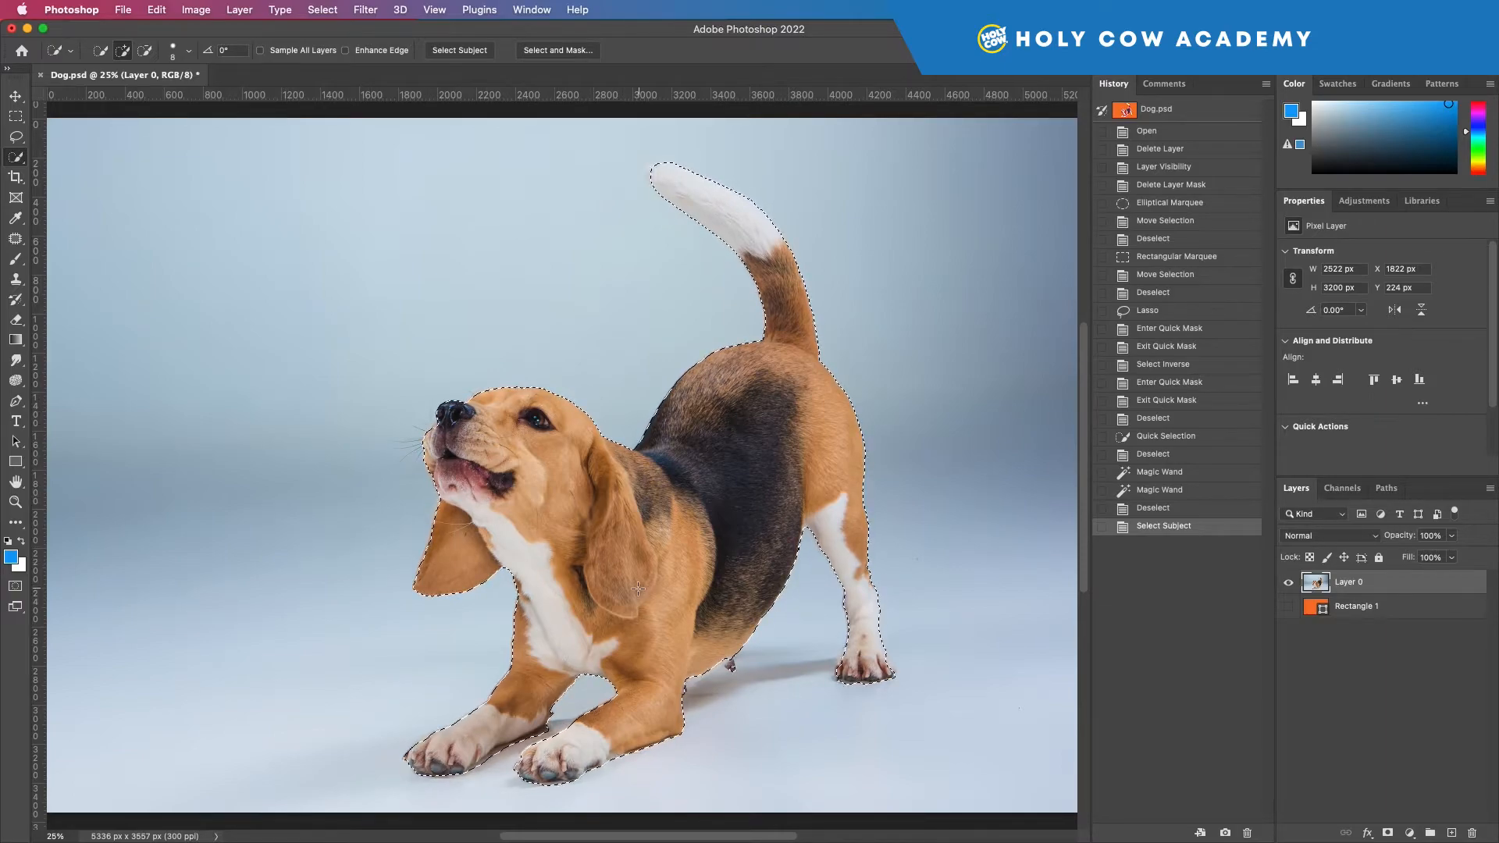
# Step: Check the selection edge around the dog's snout and switch to Quick Mask mode to view it as an overlay
pyautogui.click(15, 502)
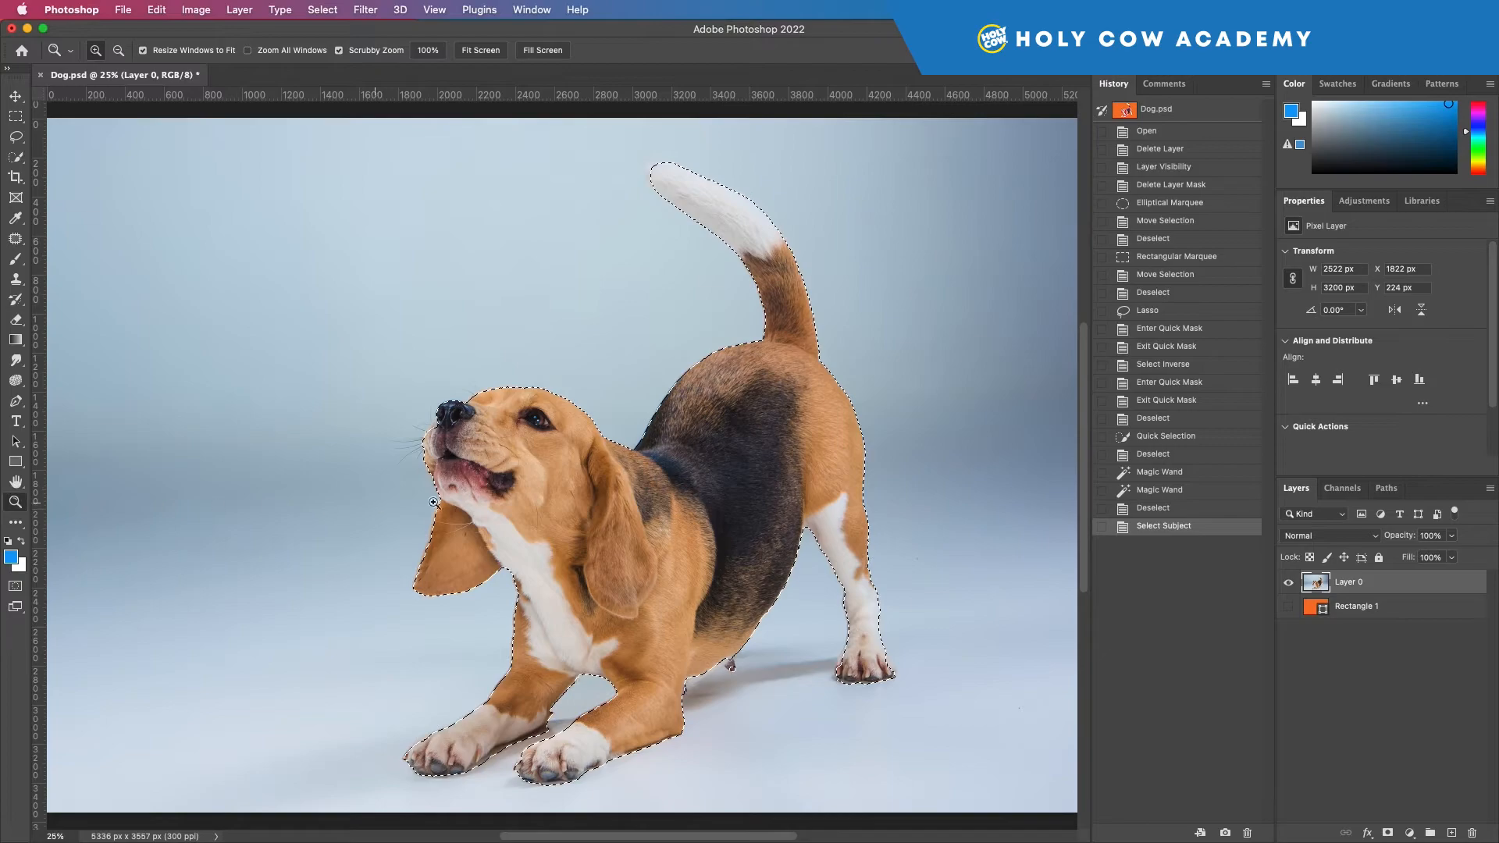
pyautogui.moveTo(447, 434); pyautogui.dragTo(507, 481)
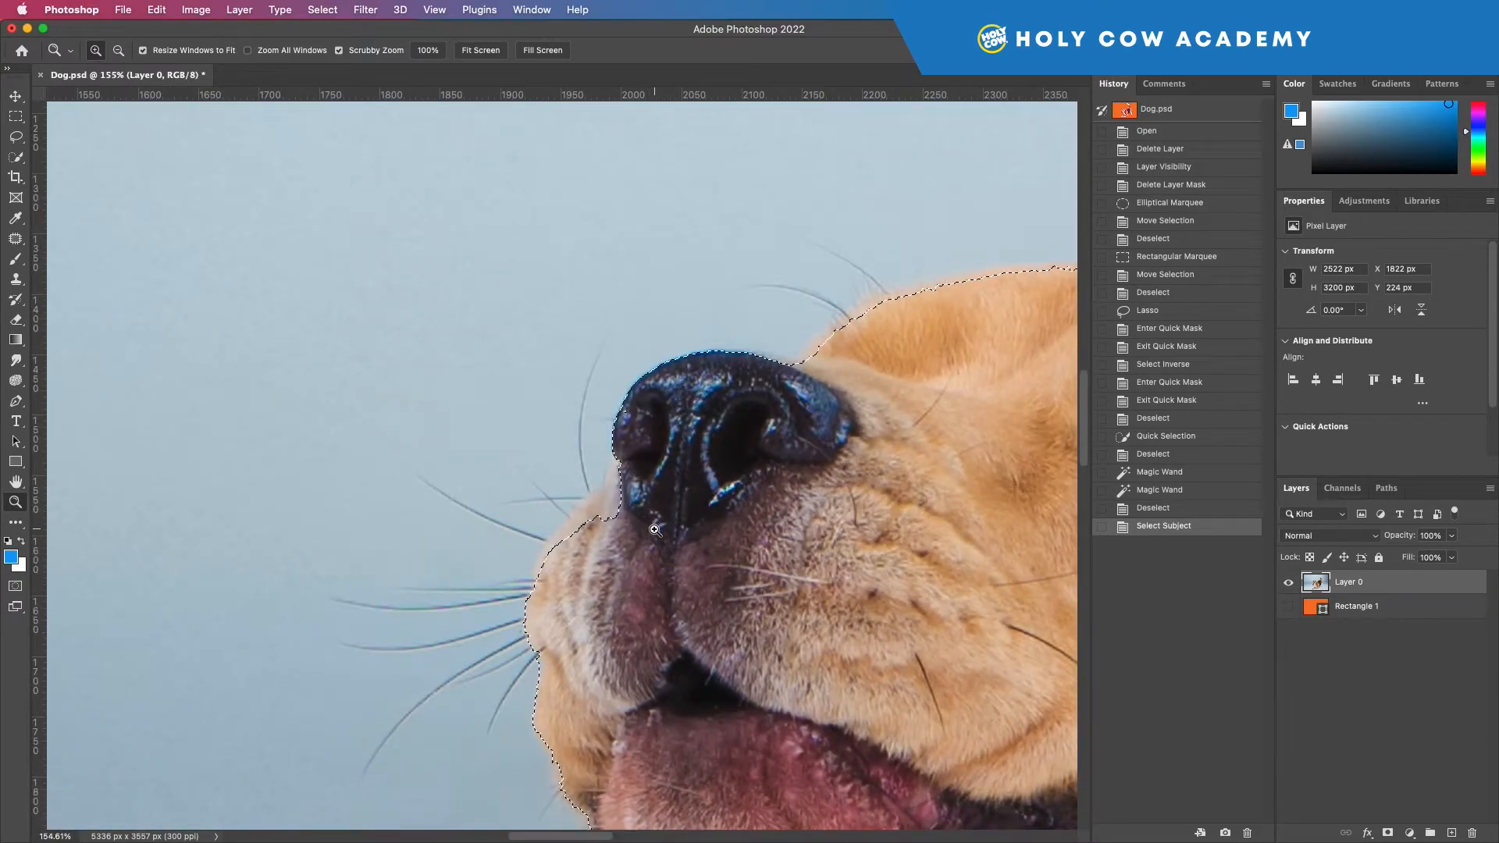
pyautogui.press('super+0')
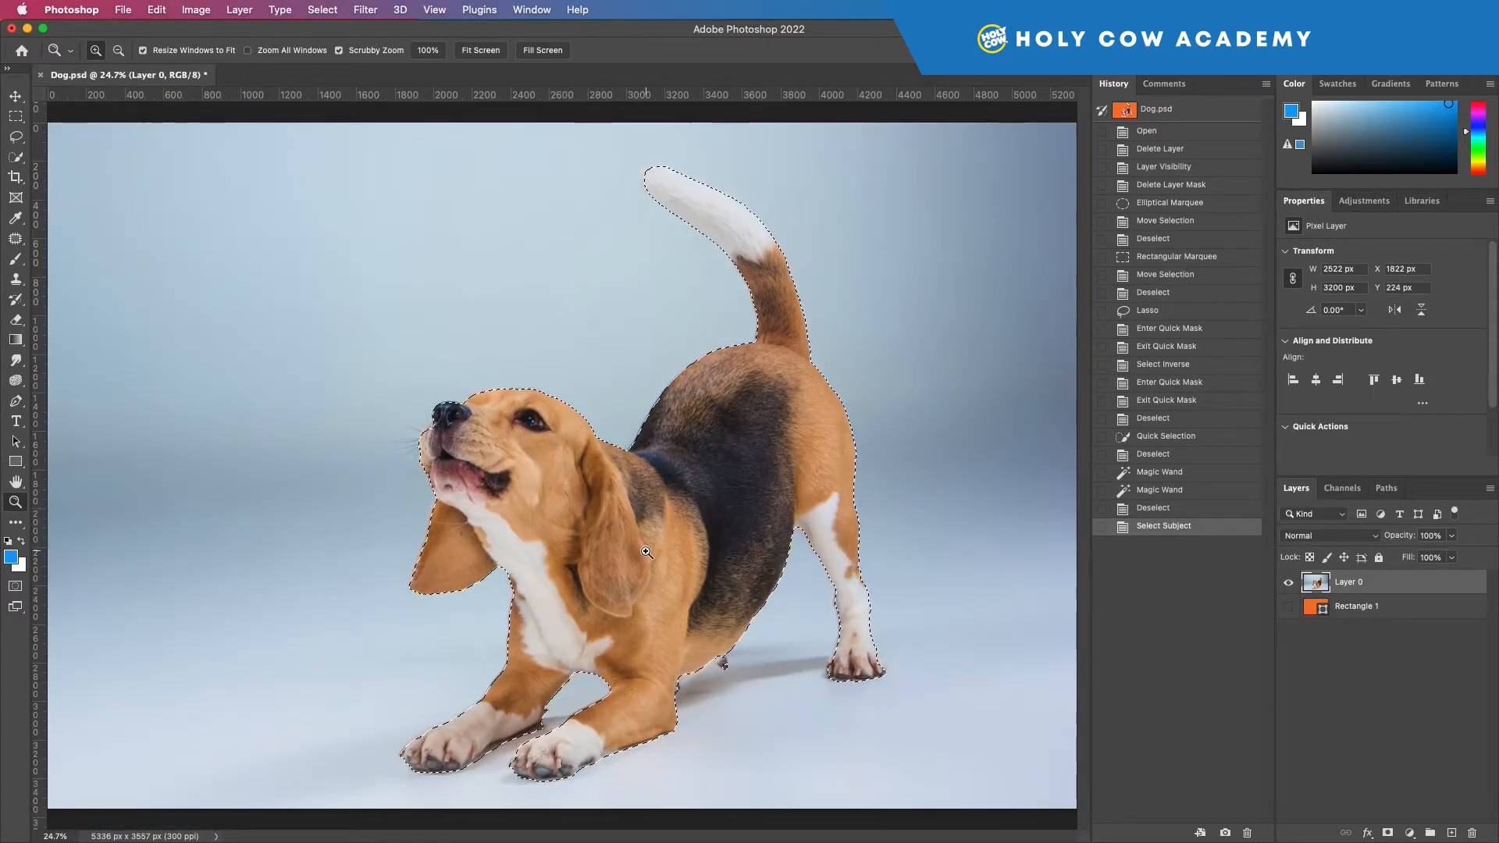
pyautogui.press('q')
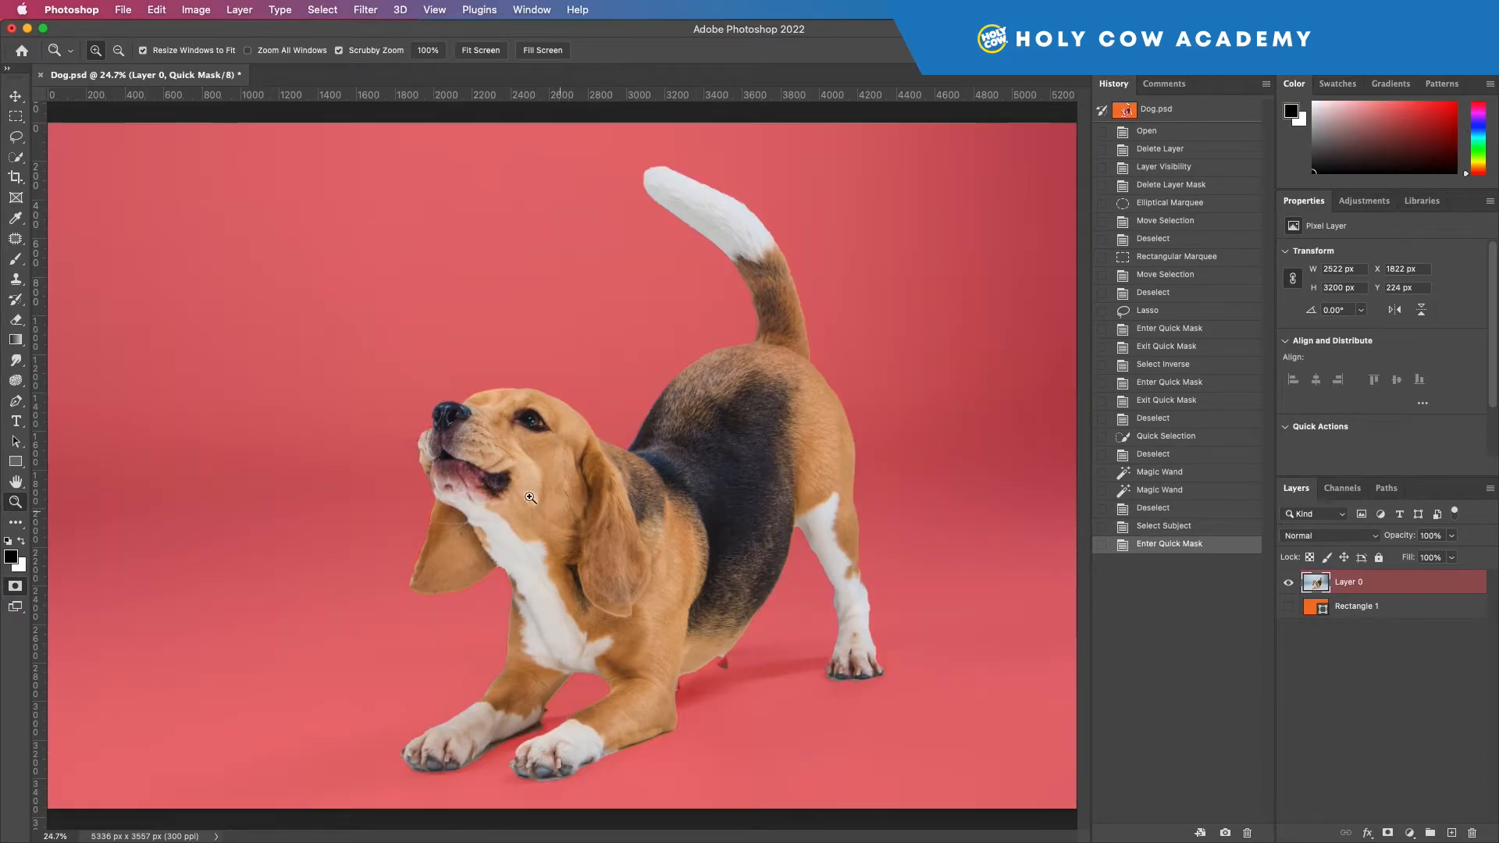
pyautogui.moveTo(422, 426); pyautogui.dragTo(535, 474)
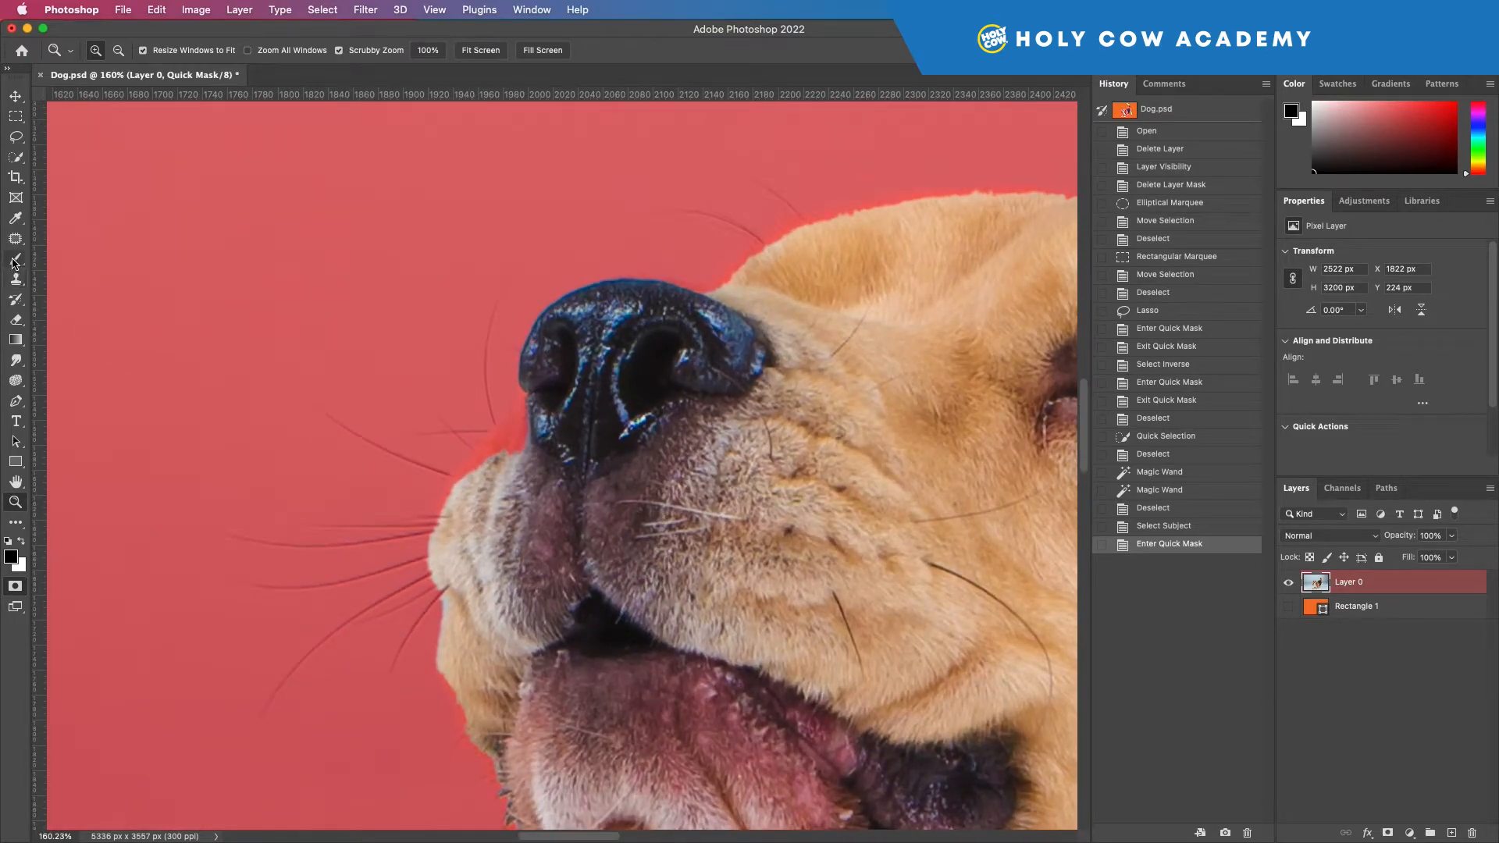
# Step: With a 17 px brush at 49% hardness, paint black over the muzzle edge below the nose and restore the area in white
pyautogui.click(23, 263)
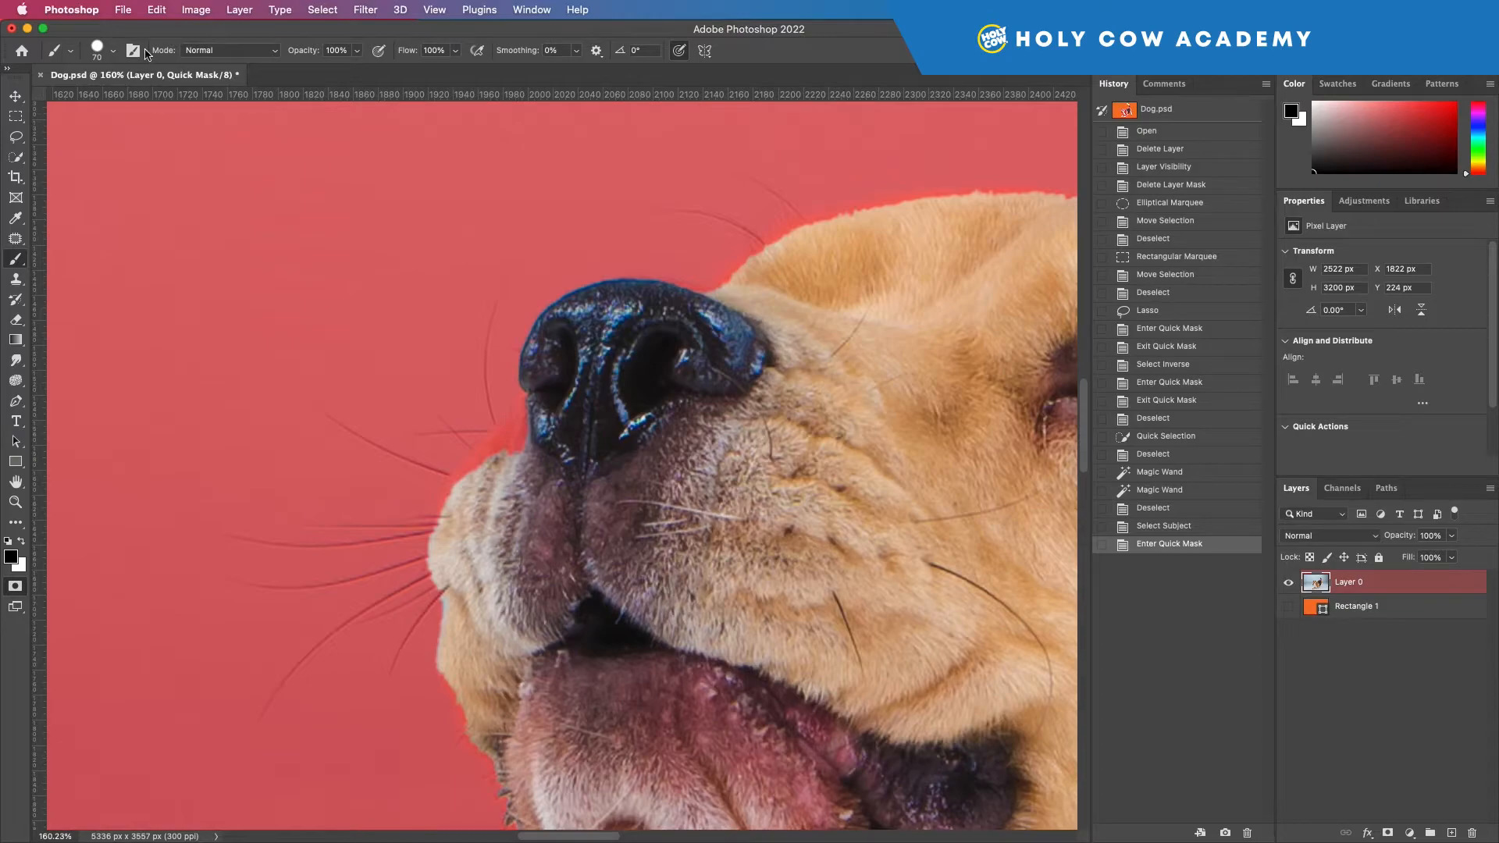
pyautogui.click(115, 52)
pyautogui.moveTo(121, 102); pyautogui.dragTo(98, 102)
pyautogui.moveTo(187, 138)
pyautogui.mouseDown()
pyautogui.moveTo(125, 138)
pyautogui.moveTo(139, 138)
pyautogui.mouseUp()
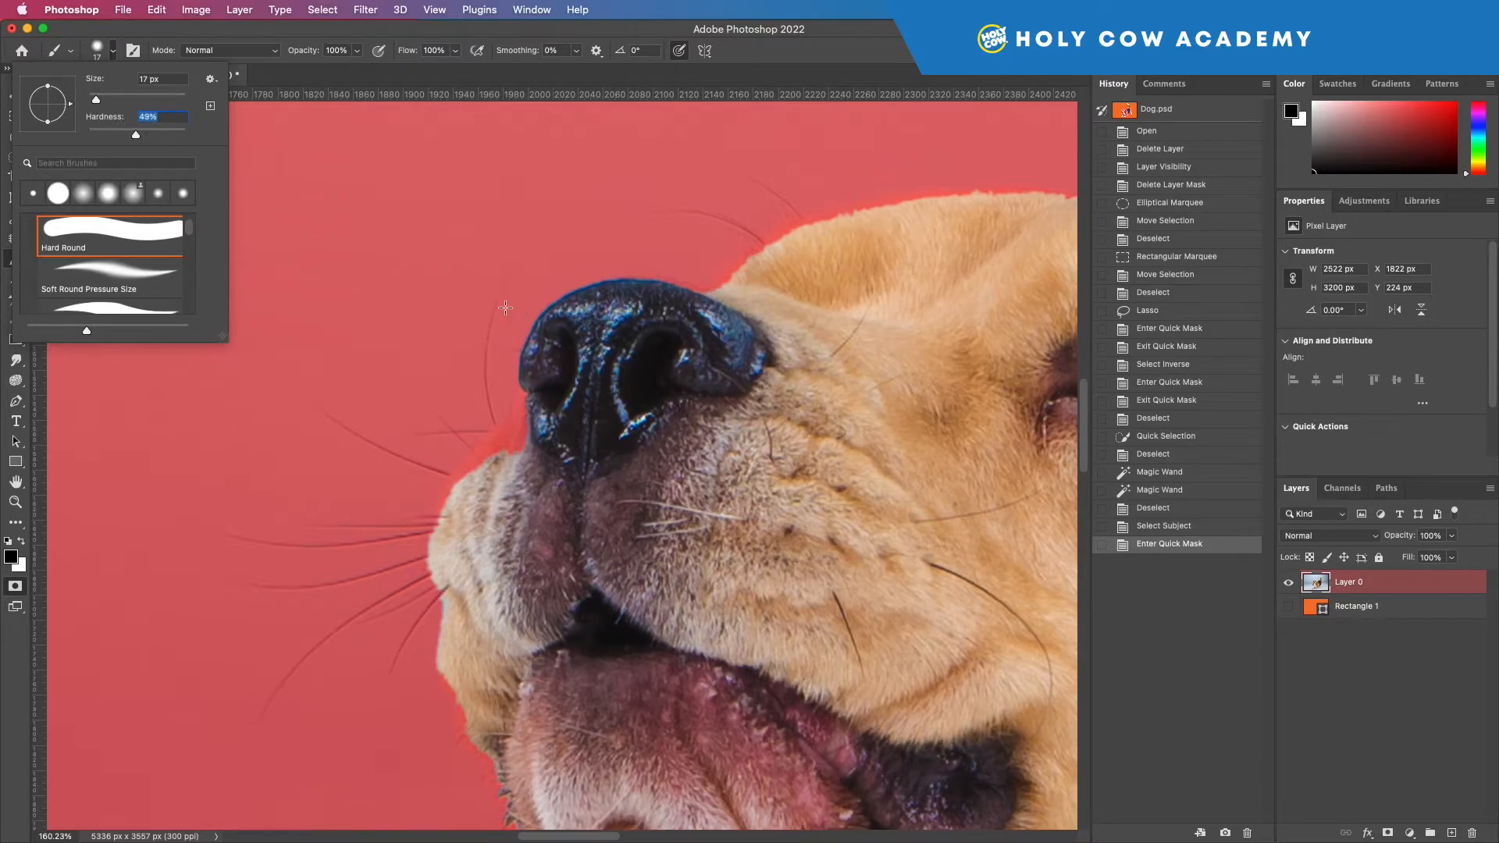
pyautogui.moveTo(514, 437)
pyautogui.mouseDown()
pyautogui.moveTo(556, 436)
pyautogui.moveTo(556, 484)
pyautogui.moveTo(563, 459)
pyautogui.moveTo(585, 478)
pyautogui.moveTo(559, 489)
pyautogui.moveTo(554, 473)
pyautogui.moveTo(500, 460)
pyautogui.moveTo(537, 490)
pyautogui.mouseUp()
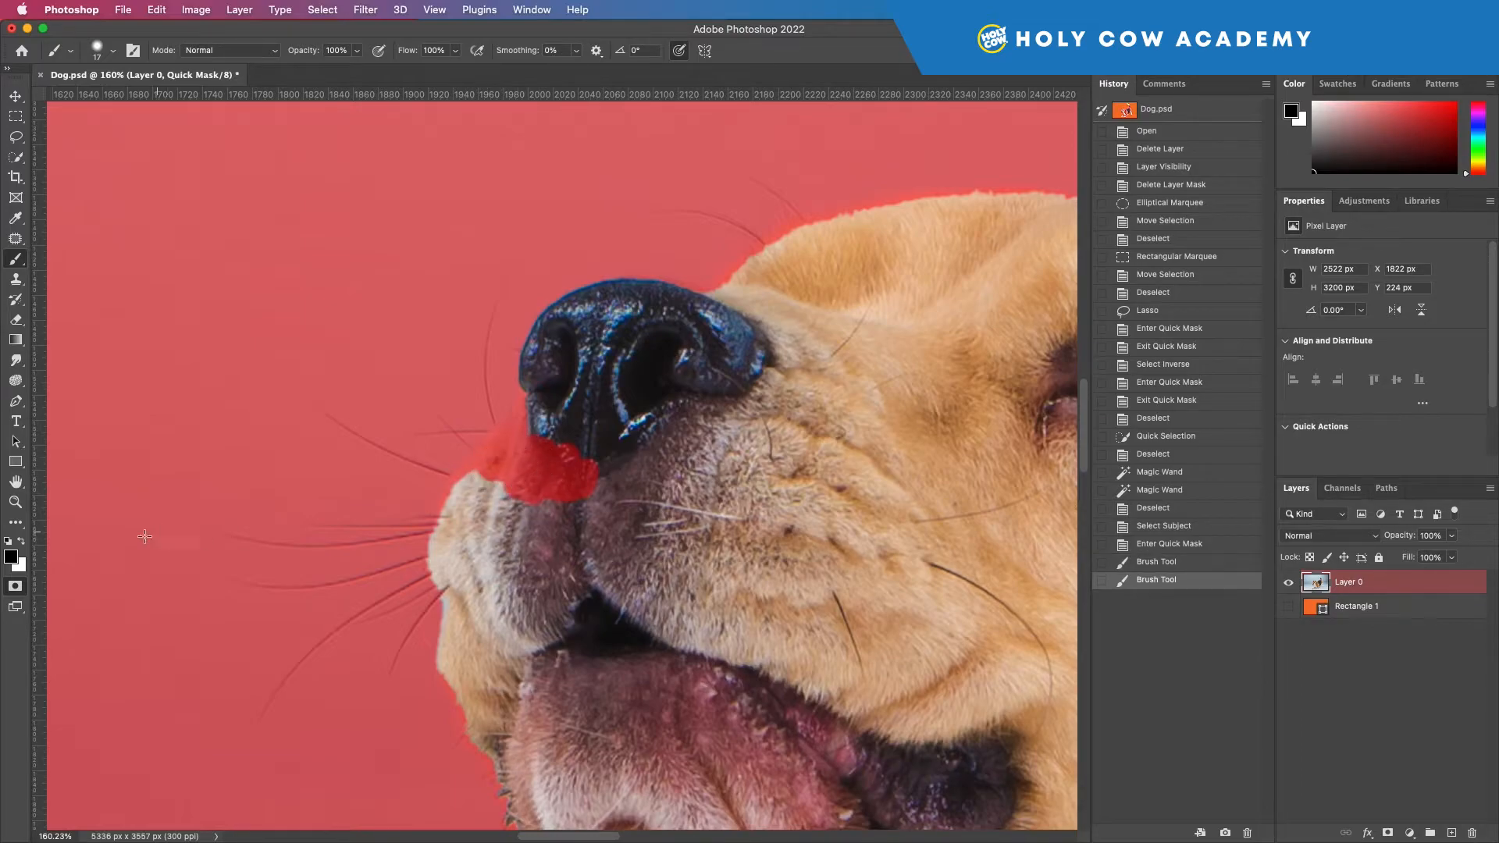
pyautogui.click(21, 541)
pyautogui.moveTo(578, 507)
pyautogui.mouseDown()
pyautogui.moveTo(589, 484)
pyautogui.moveTo(559, 480)
pyautogui.moveTo(563, 452)
pyautogui.moveTo(522, 408)
pyautogui.moveTo(472, 468)
pyautogui.moveTo(517, 473)
pyautogui.moveTo(505, 448)
pyautogui.moveTo(490, 468)
pyautogui.moveTo(539, 488)
pyautogui.moveTo(508, 490)
pyautogui.mouseUp()
# Step: Paint in white on the mask to add the missing strip where the dog's chin meets its ear
pyautogui.scroll(-3, 507, 605)
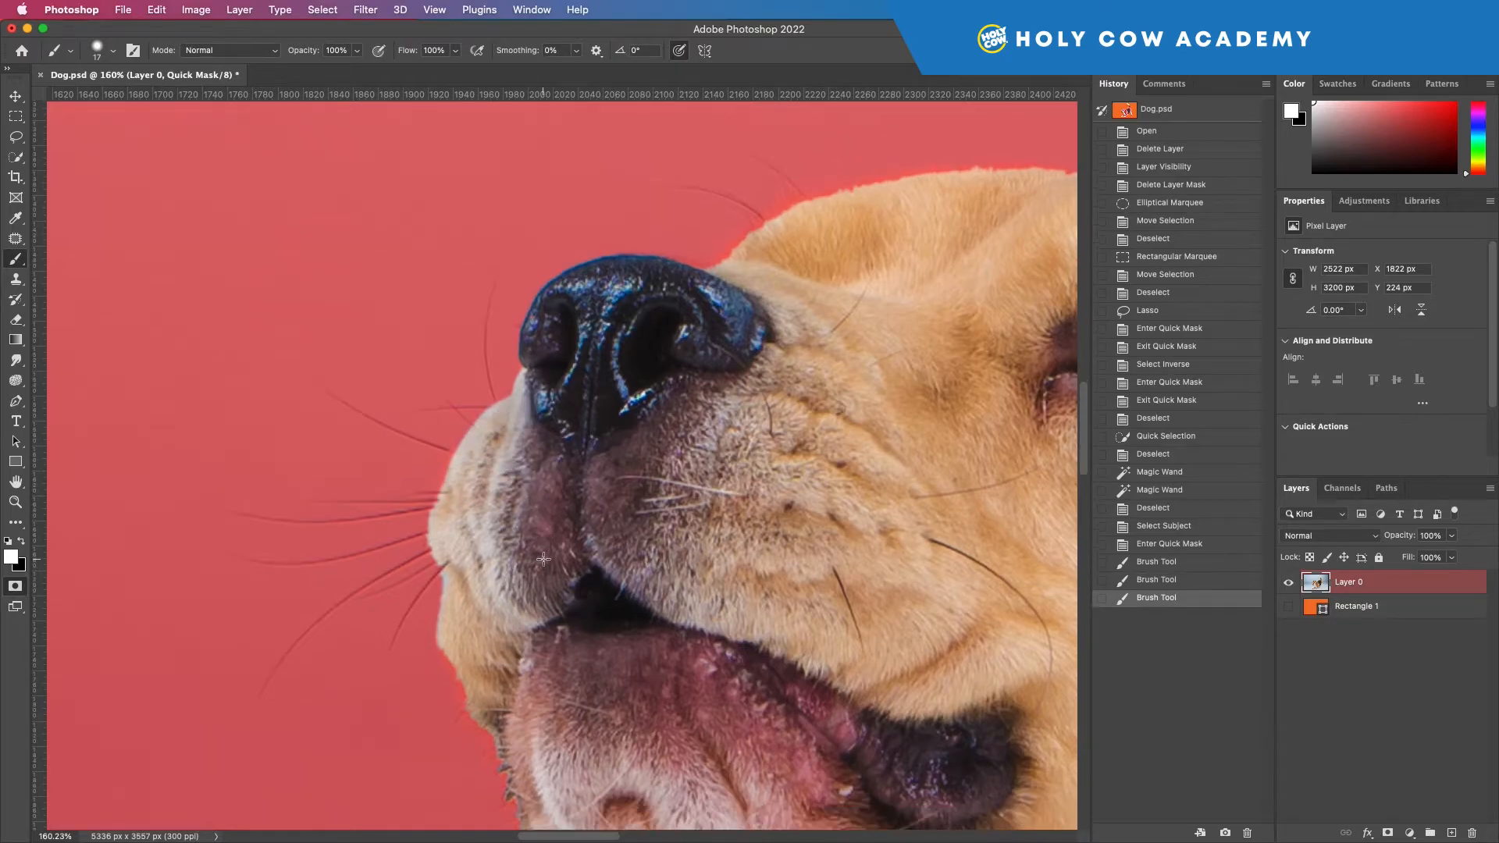
pyautogui.scroll(-10, 602, 528)
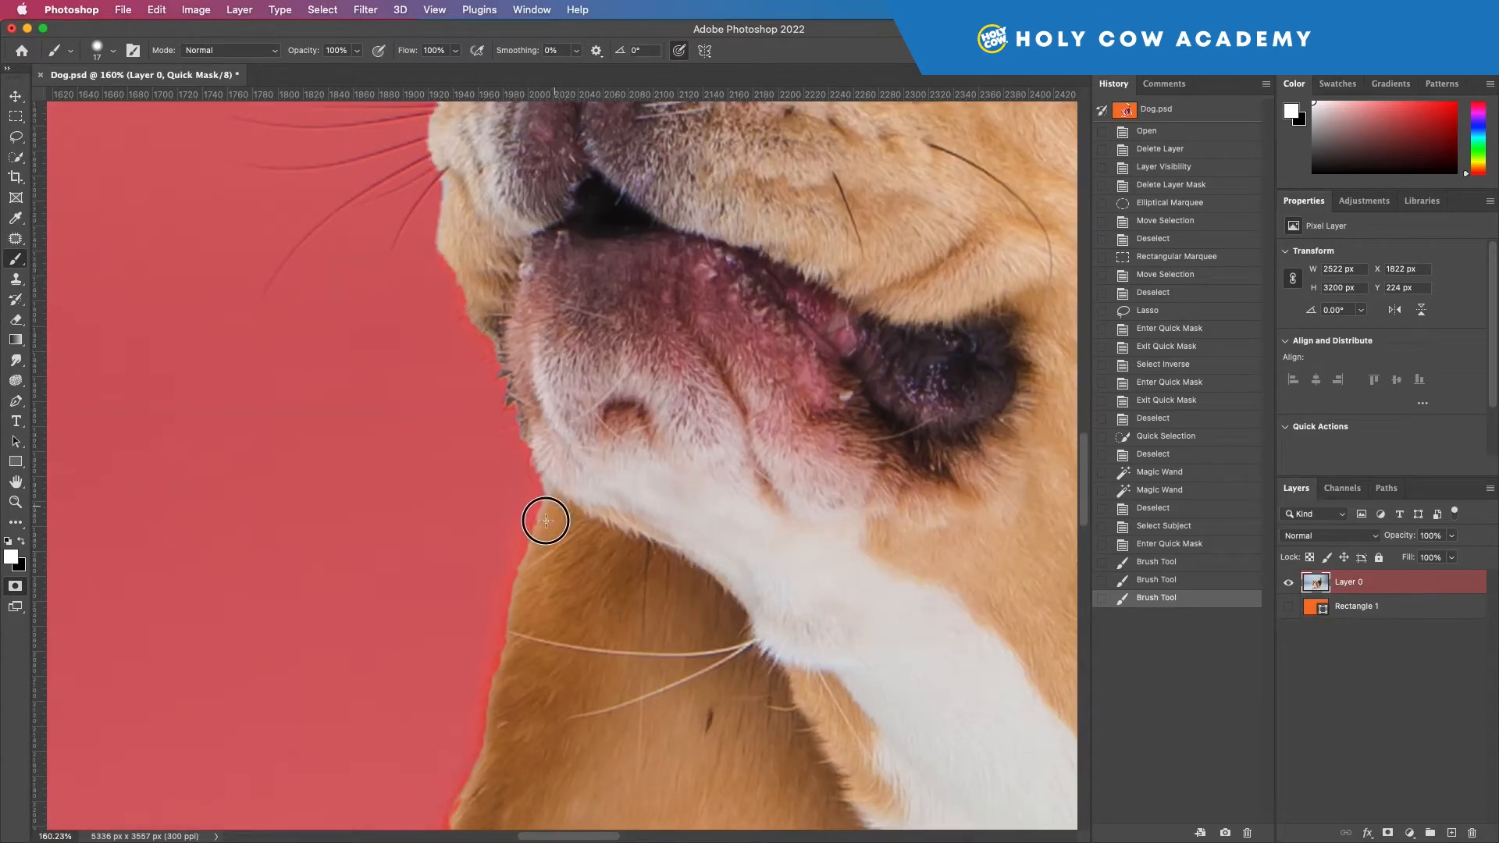
pyautogui.moveTo(525, 602)
pyautogui.mouseDown()
pyautogui.moveTo(628, 503)
pyautogui.moveTo(551, 378)
pyautogui.mouseUp()
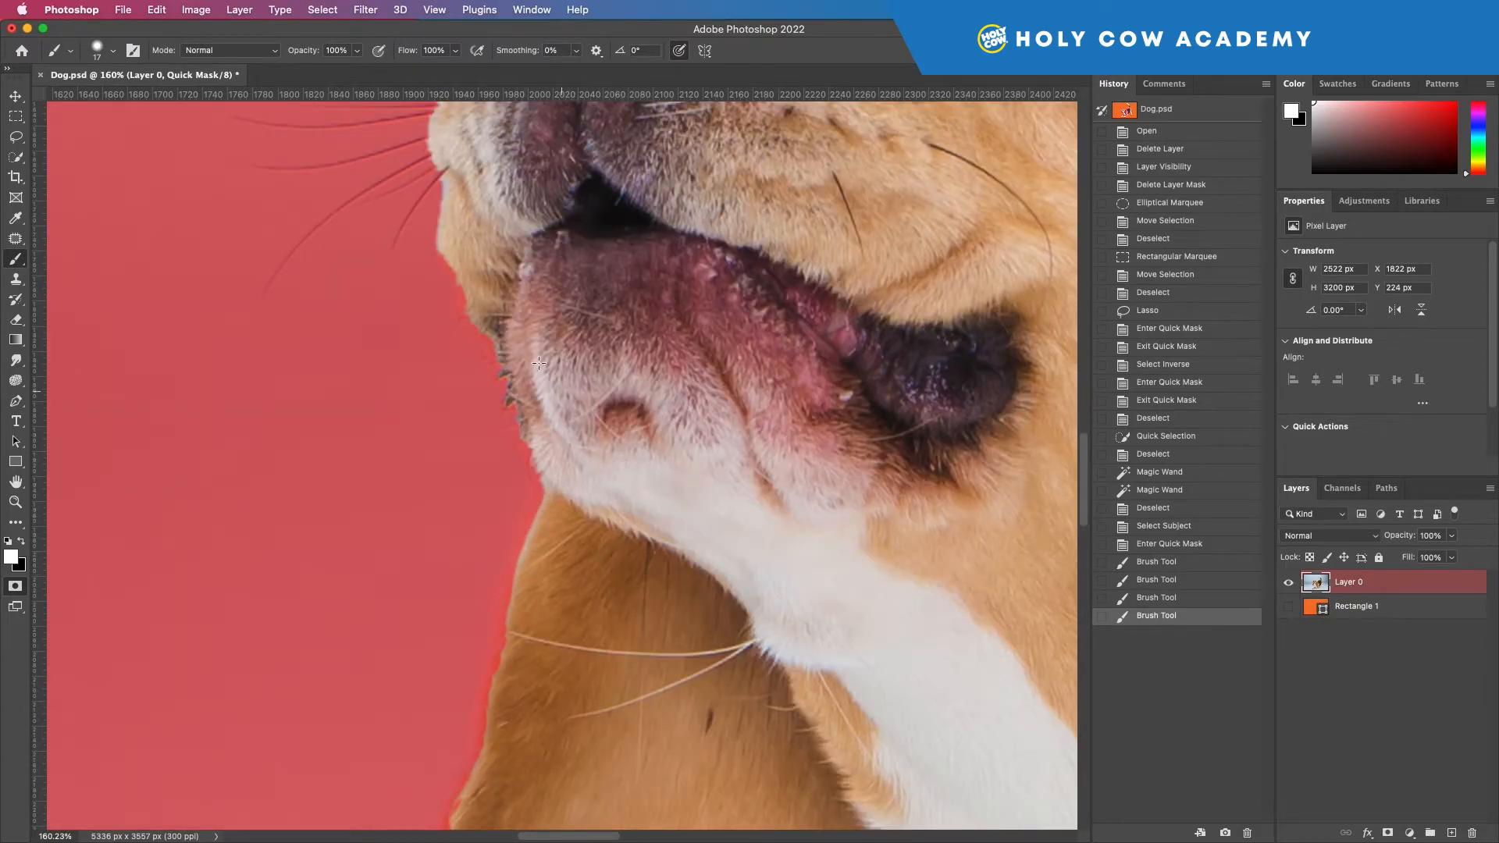
# Step: Refine the mask along the jagged fur edge of the chin with brush strokes, switching between white and black
pyautogui.press('x')
pyautogui.press('x')
pyautogui.press('x')
pyautogui.moveTo(517, 336); pyautogui.dragTo(524, 408)
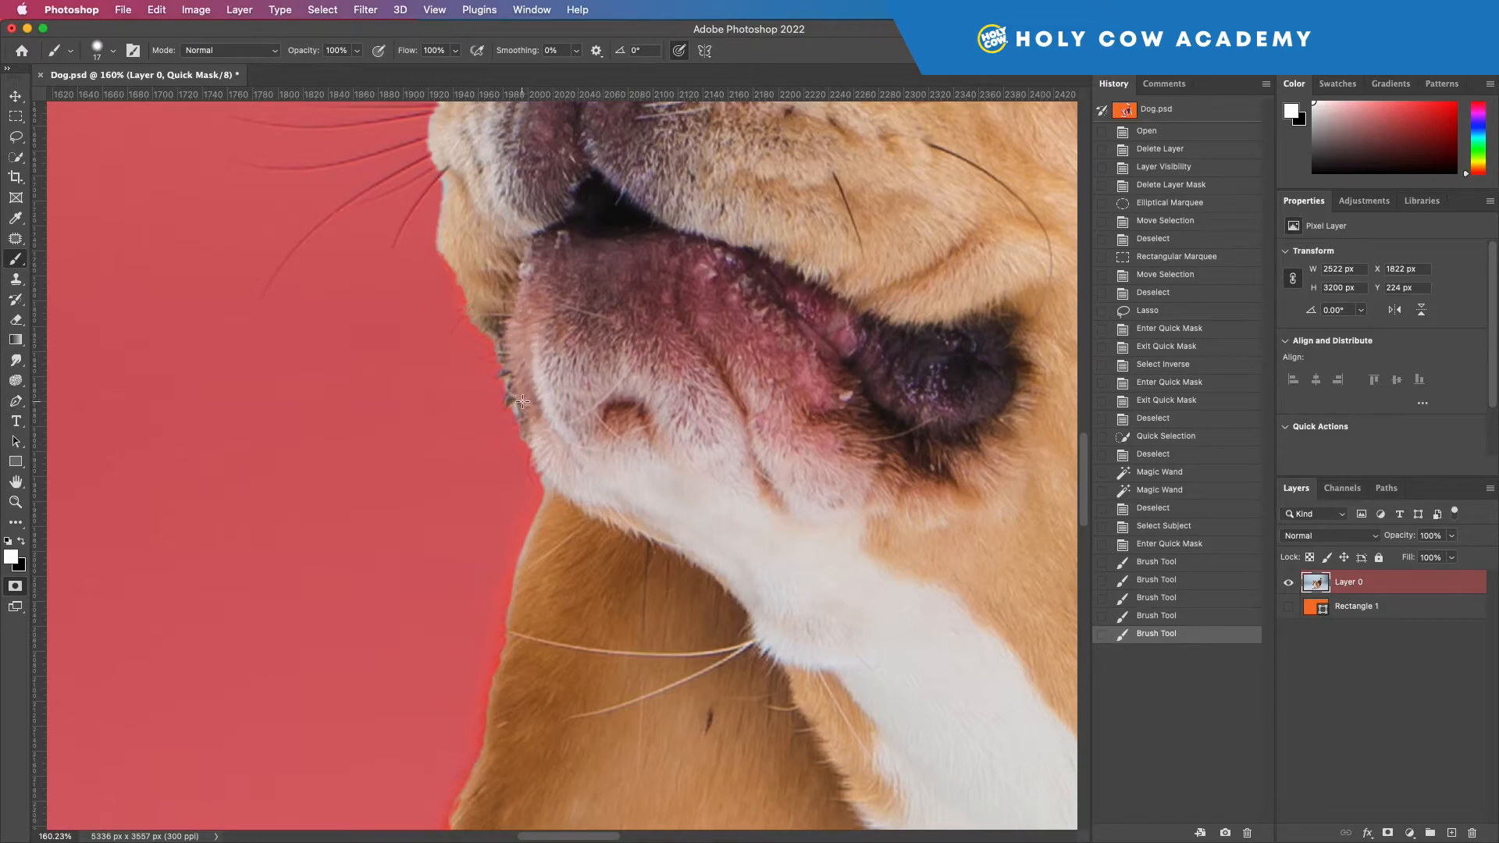
pyautogui.moveTo(514, 405)
pyautogui.mouseDown()
pyautogui.moveTo(500, 359)
pyautogui.moveTo(518, 350)
pyautogui.moveTo(508, 341)
pyautogui.moveTo(530, 414)
pyautogui.moveTo(511, 413)
pyautogui.moveTo(480, 334)
pyautogui.mouseUp()
pyautogui.press('x')
pyautogui.press('x')
# Step: Touch up the mask along the outer edge of the hanging ear with the brush
pyautogui.scroll(-10, 546, 406)
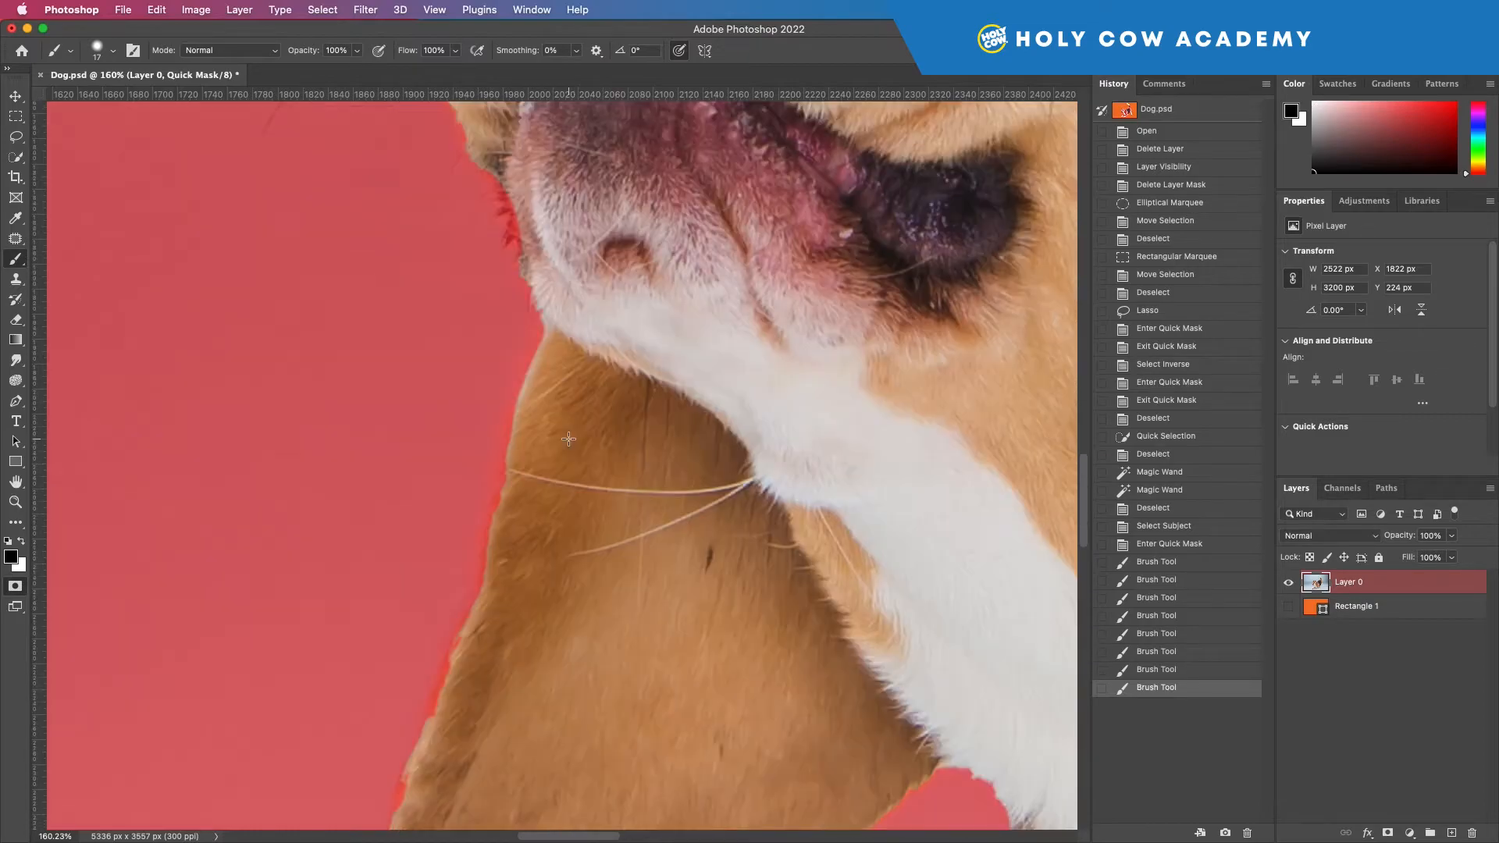
pyautogui.moveTo(475, 427); pyautogui.dragTo(441, 508)
pyautogui.press('x')
pyautogui.hscroll(15, 515, 504)
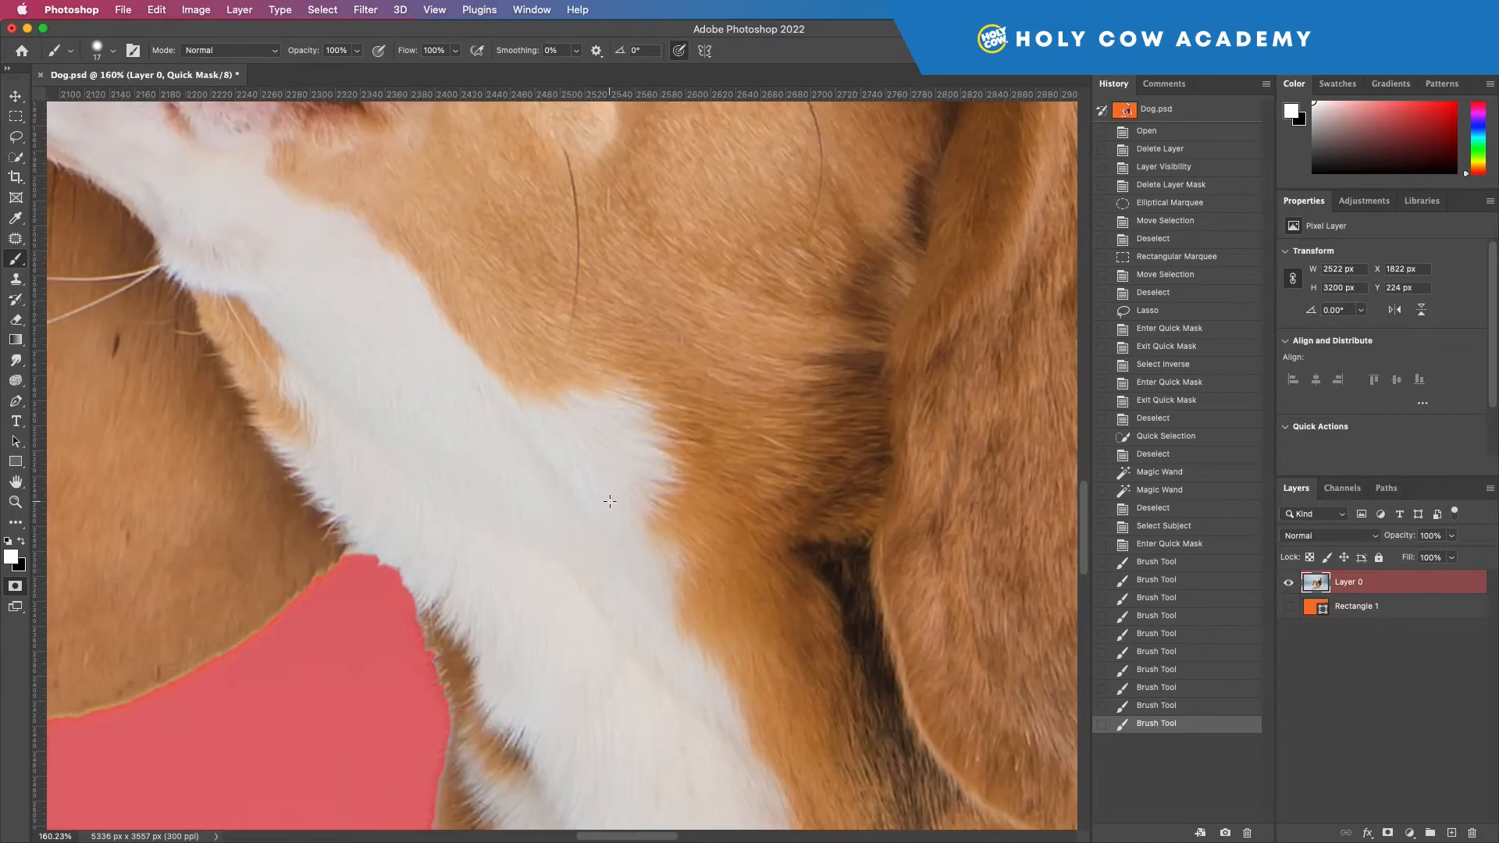
# Step: Paint black over the small spot beneath the dog's belly to exclude it from the selection
pyautogui.press('super+0')
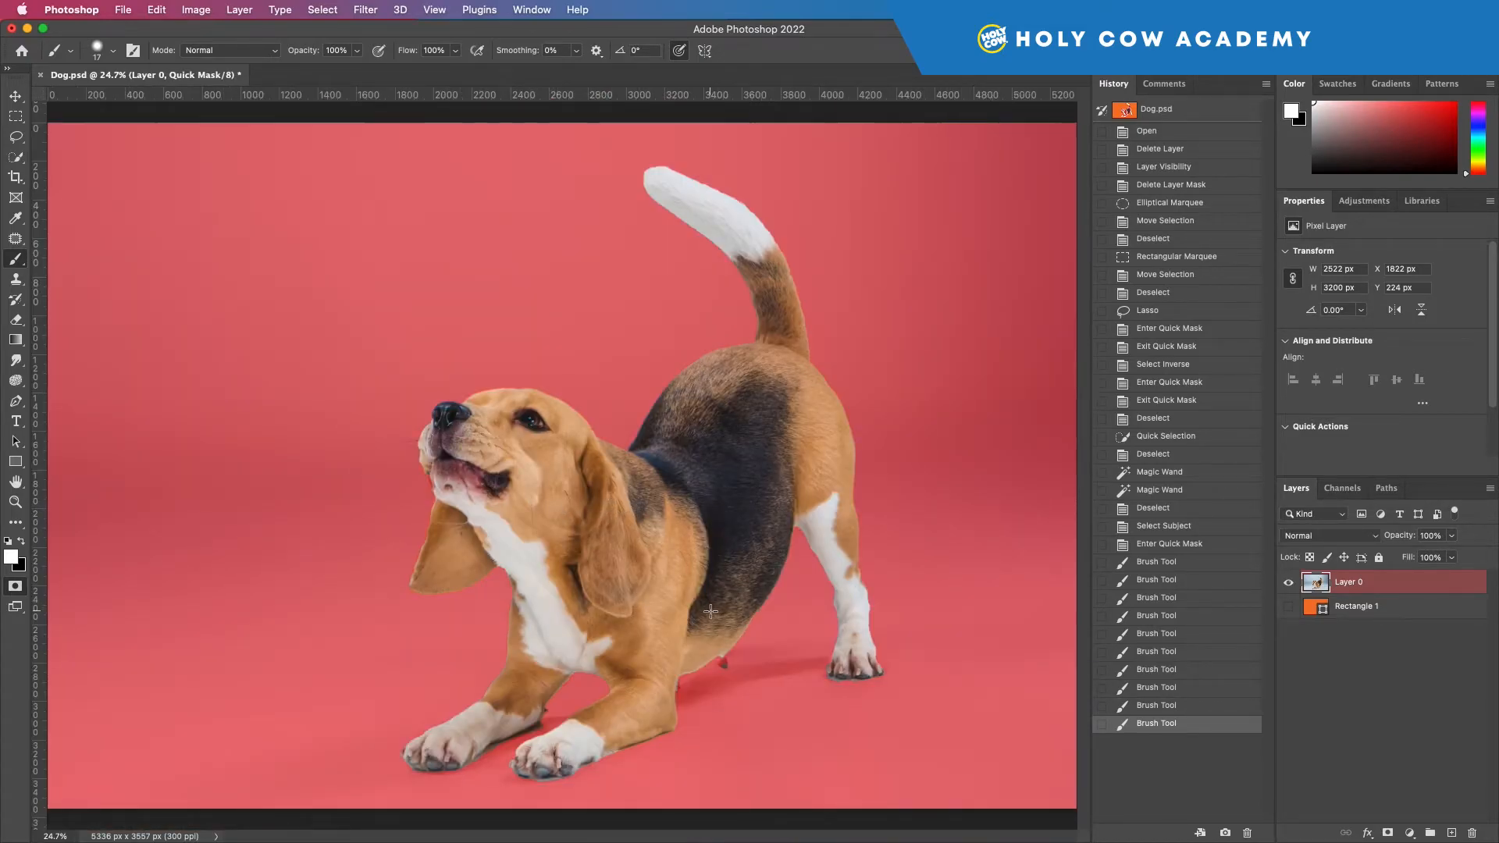
pyautogui.moveTo(737, 668); pyautogui.dragTo(725, 669)
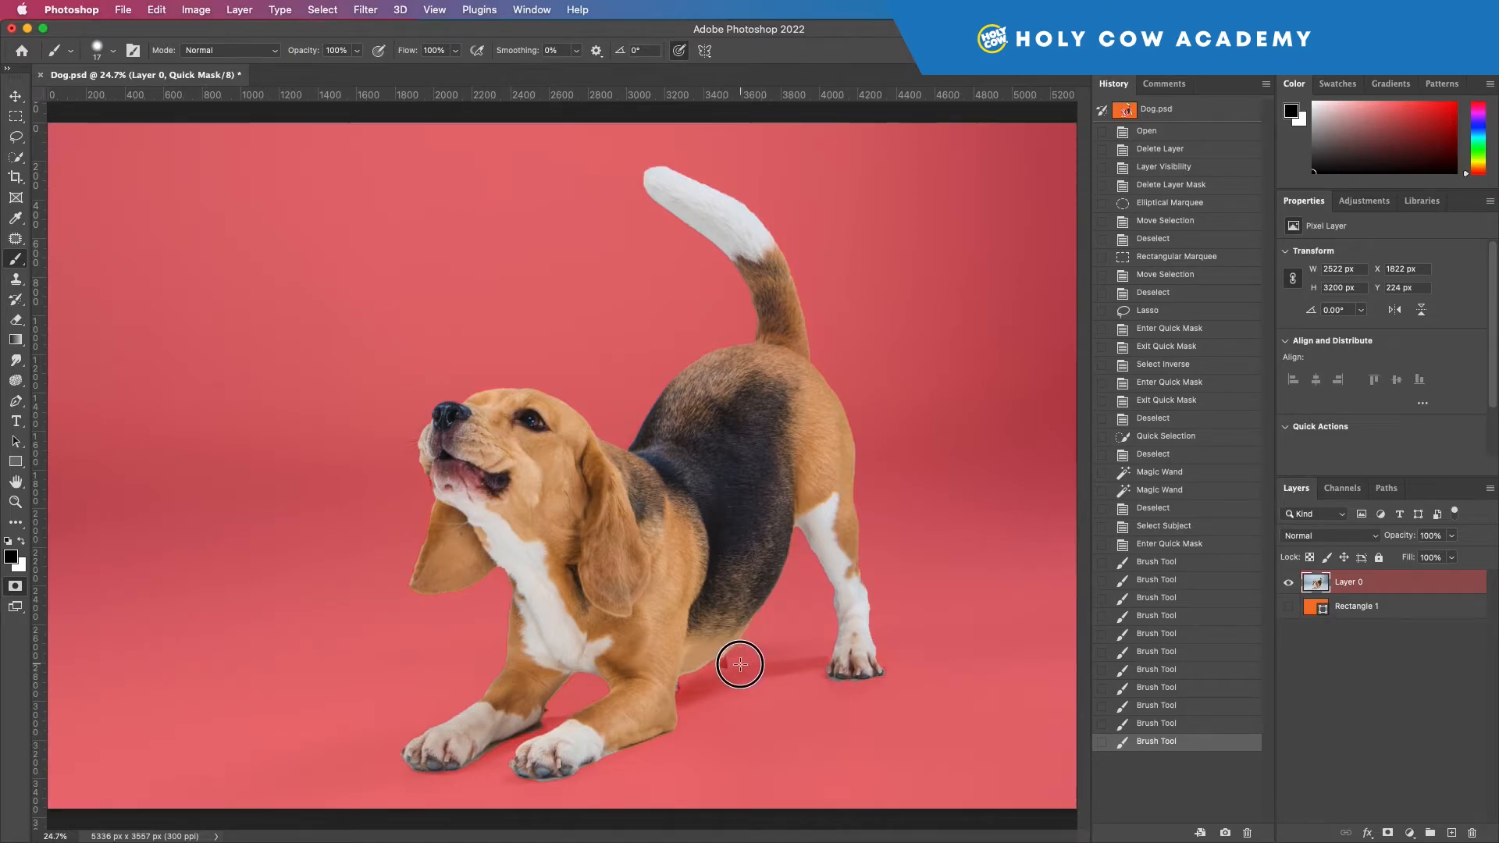
pyautogui.moveTo(723, 669); pyautogui.dragTo(725, 663)
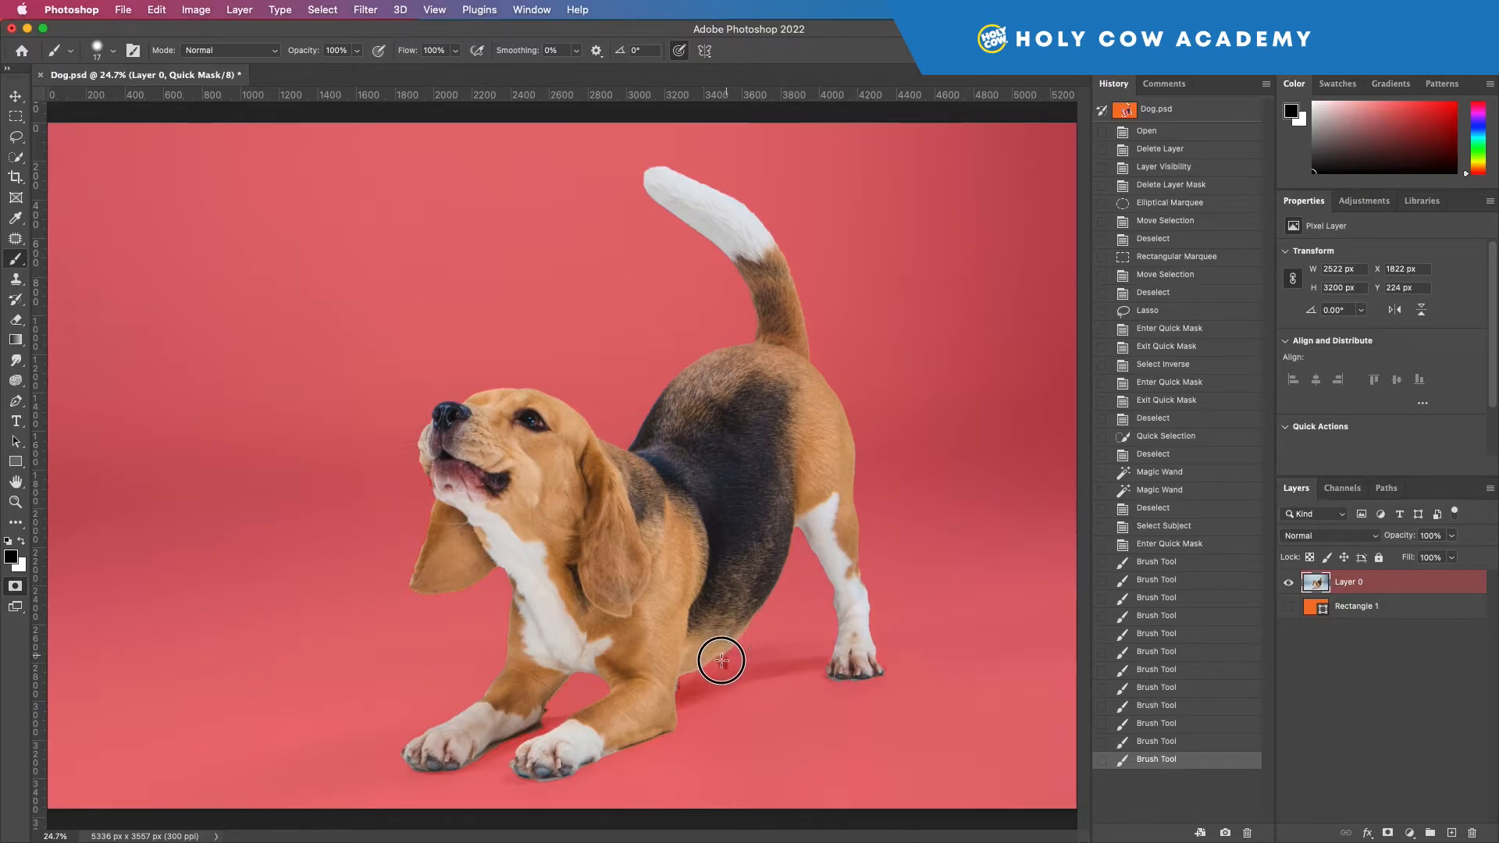
pyautogui.click(762, 661)
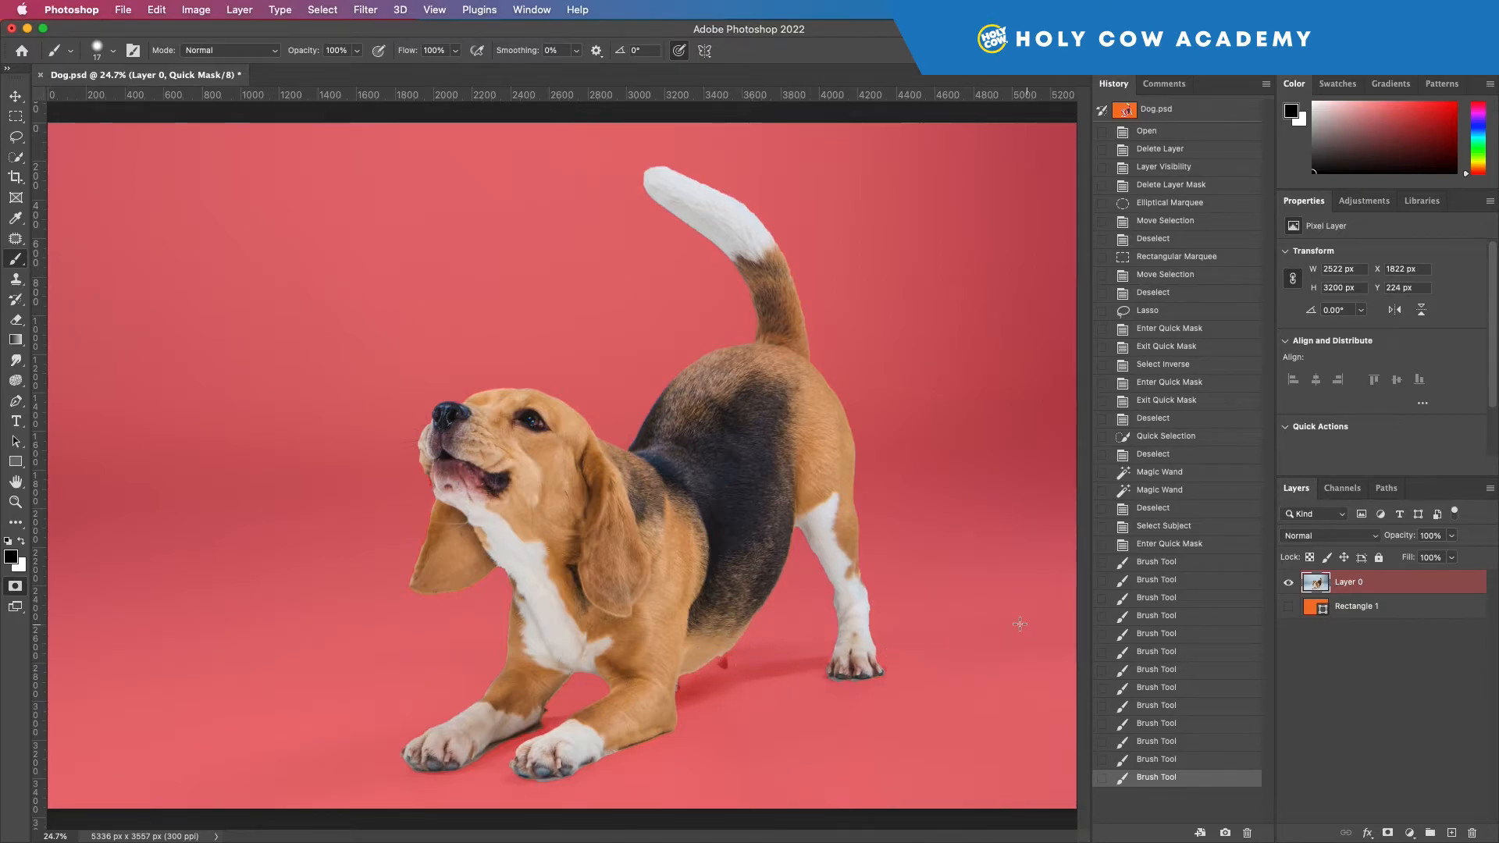
# Step: Exit Quick Mask mode and turn the dog selection into a layer mask on Layer 0
pyautogui.press('q')
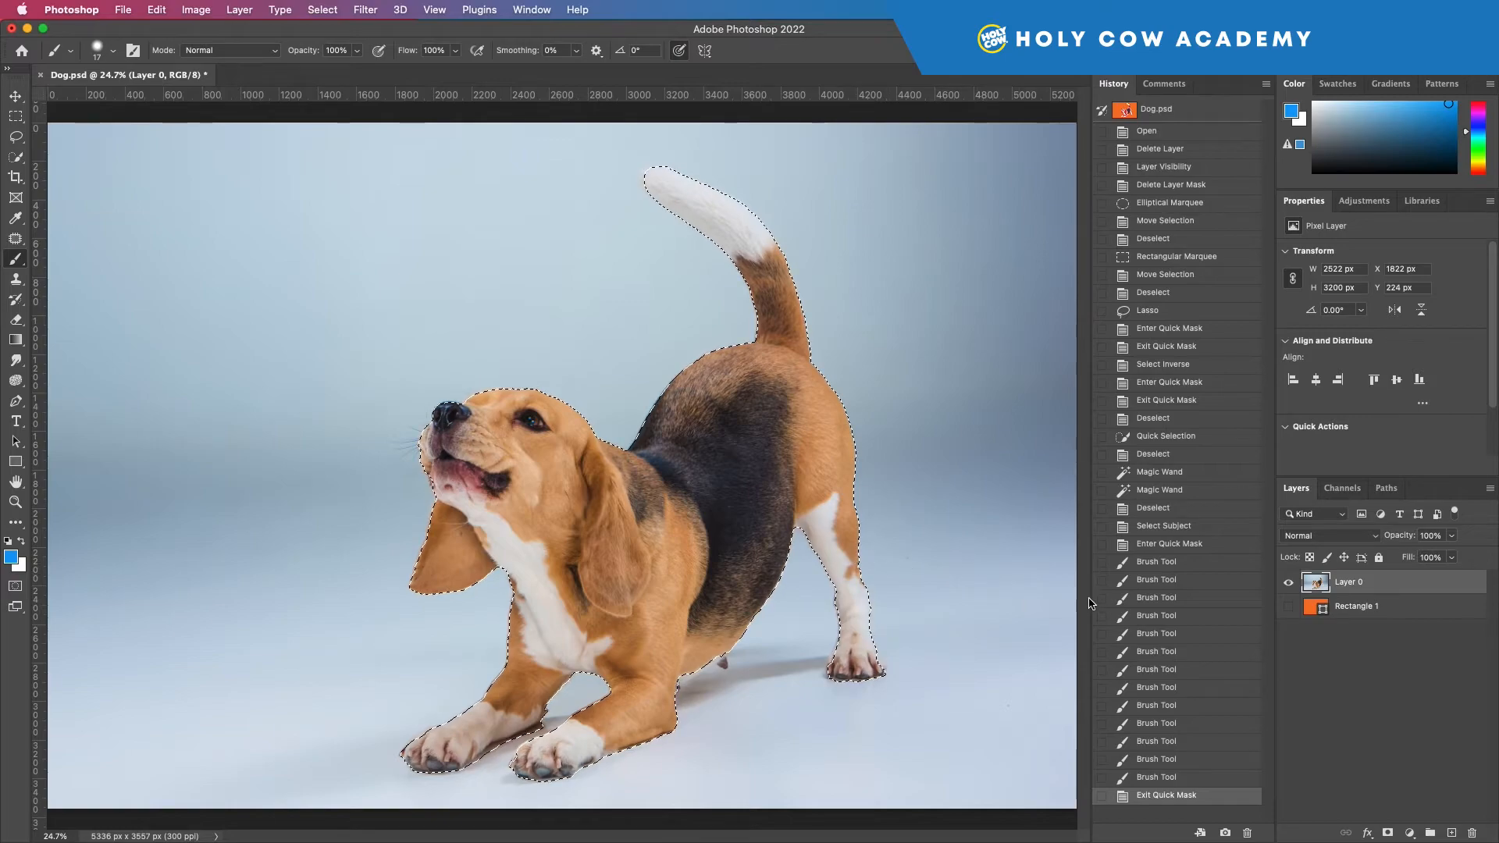
pyautogui.click(1387, 833)
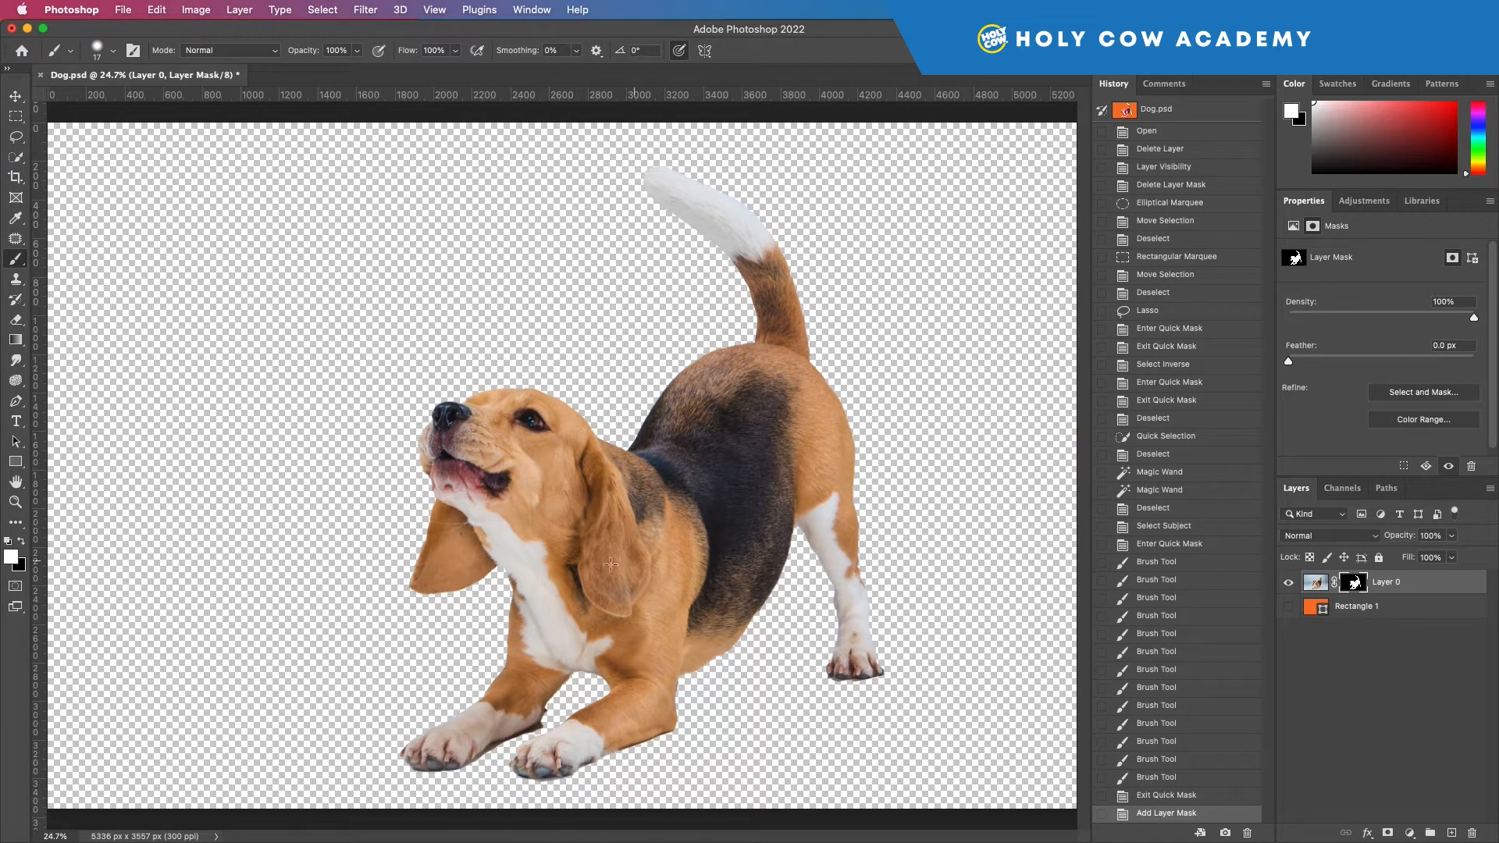
# Step: Paint black on the layer mask to remove the dark spurs behind the dog's far front leg
pyautogui.click(16, 502)
pyautogui.moveTo(525, 723); pyautogui.dragTo(539, 708)
pyautogui.scroll(-3, 537, 707)
pyautogui.scroll(1, 535, 706)
pyautogui.moveTo(496, 494); pyautogui.dragTo(529, 518)
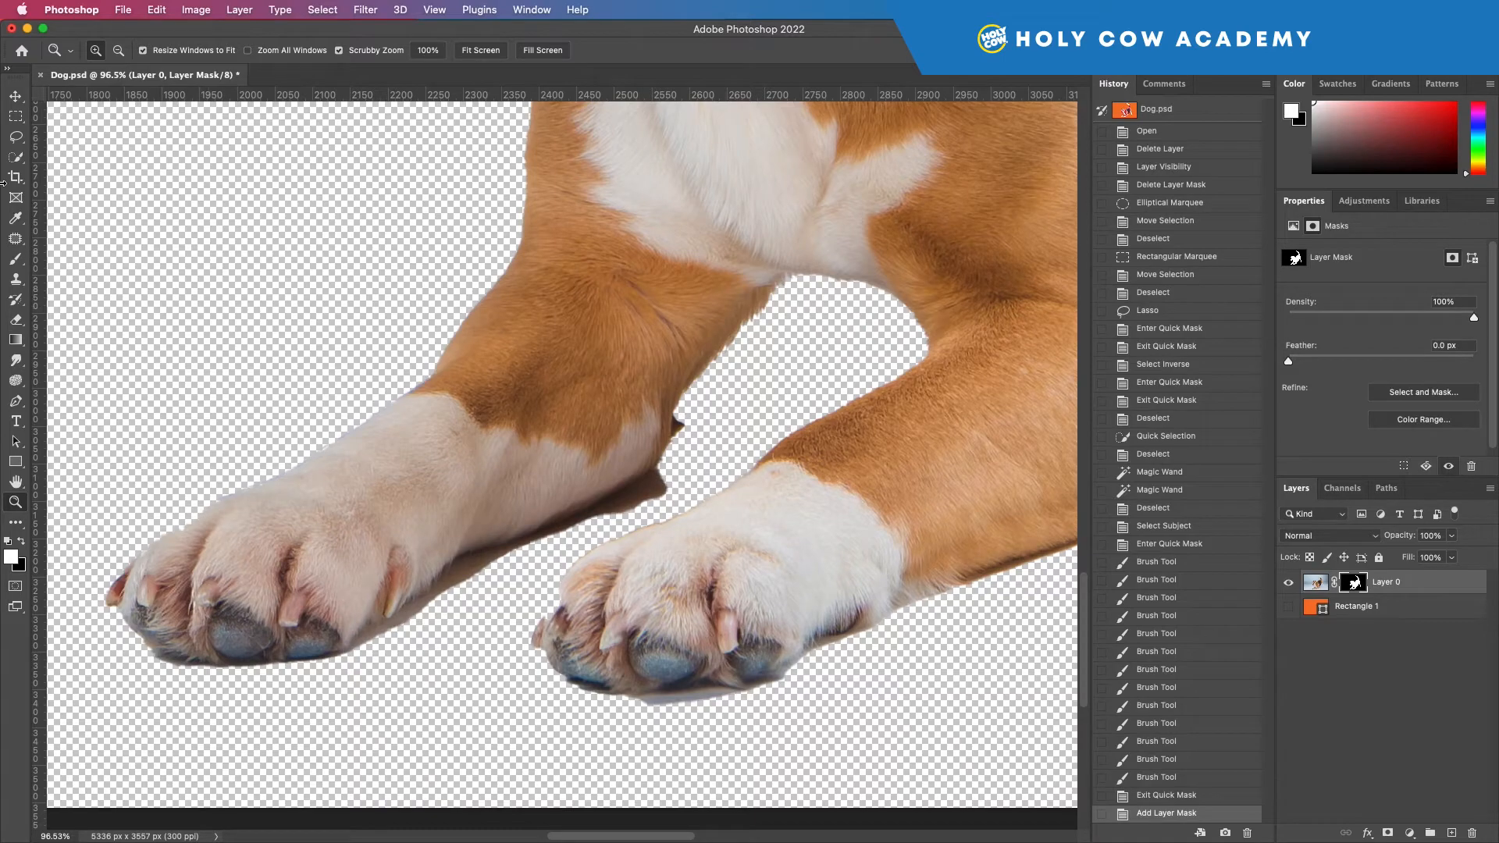
pyautogui.click(15, 258)
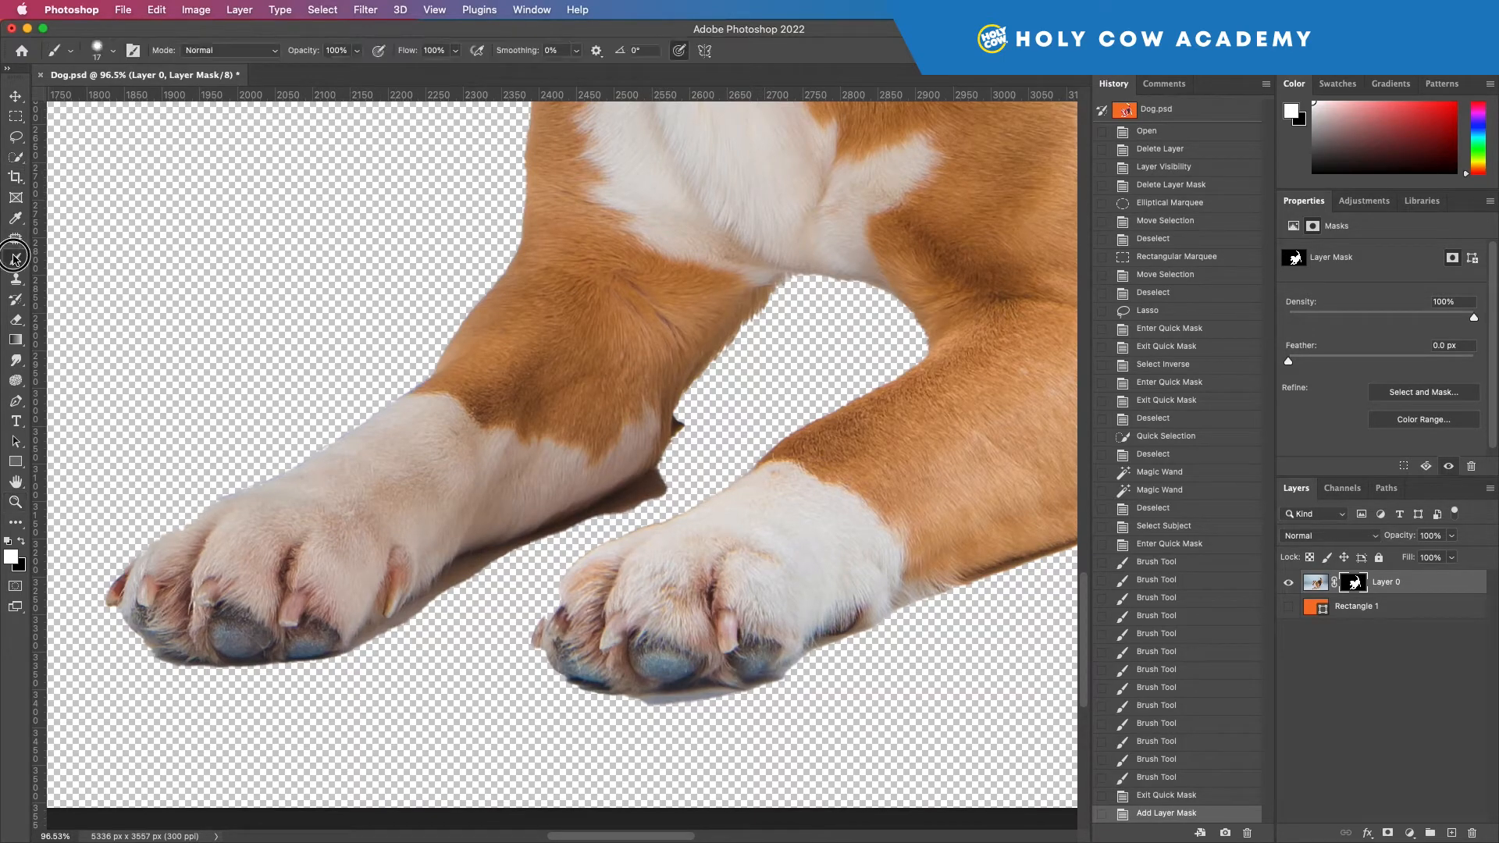
pyautogui.moveTo(679, 423); pyautogui.dragTo(684, 425)
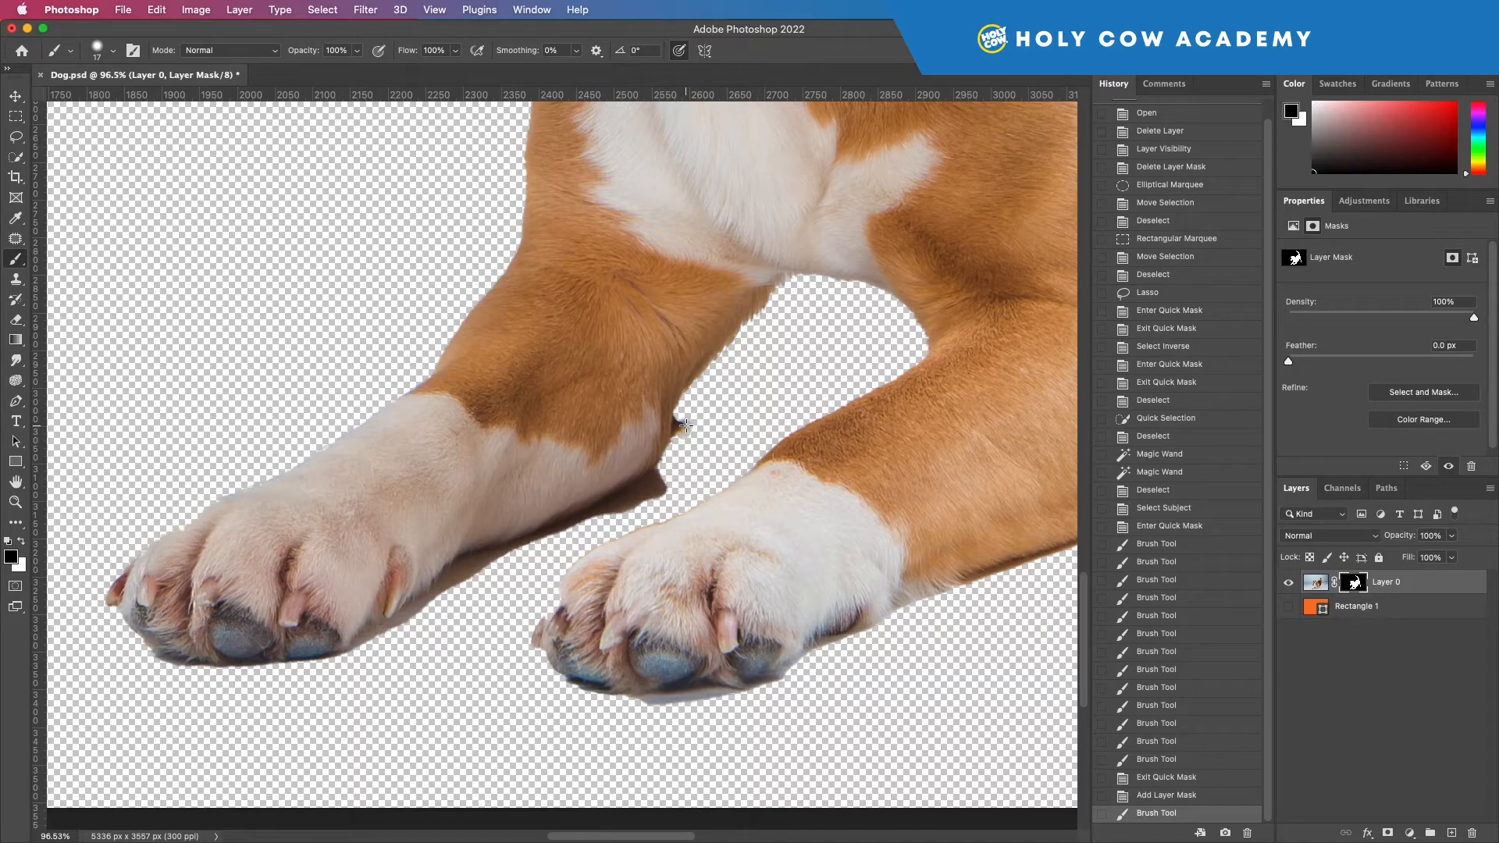
pyautogui.moveTo(690, 432)
pyautogui.mouseDown()
pyautogui.moveTo(648, 501)
pyautogui.moveTo(663, 471)
pyautogui.moveTo(626, 505)
pyautogui.moveTo(641, 504)
pyautogui.moveTo(647, 492)
pyautogui.moveTo(599, 525)
pyautogui.mouseUp()
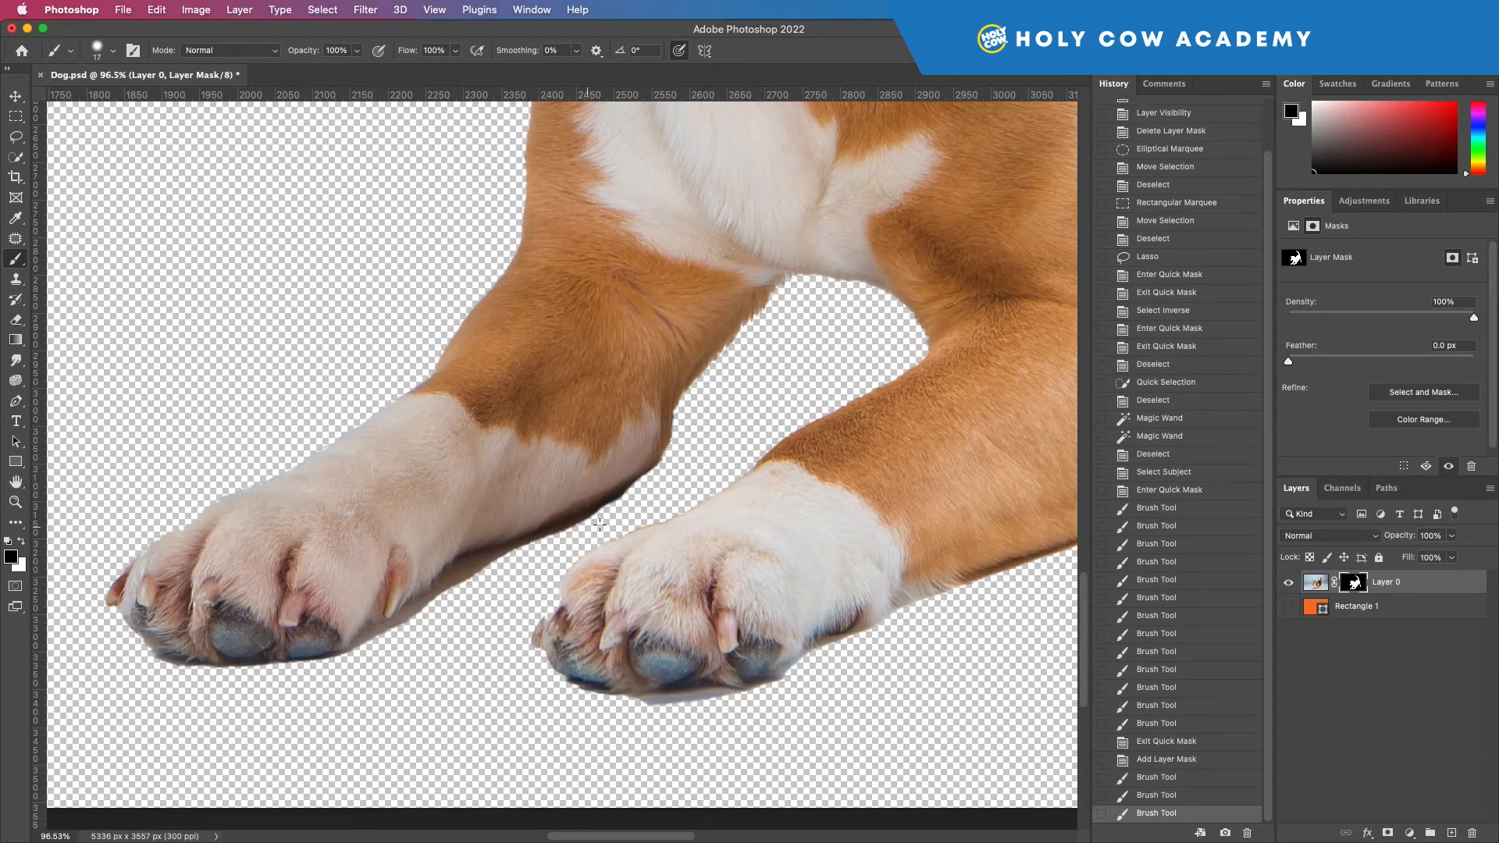
# Step: Increase the brush hardness and paint black on the mask along the underside of the far front leg to remove the shadow
pyautogui.click(113, 50)
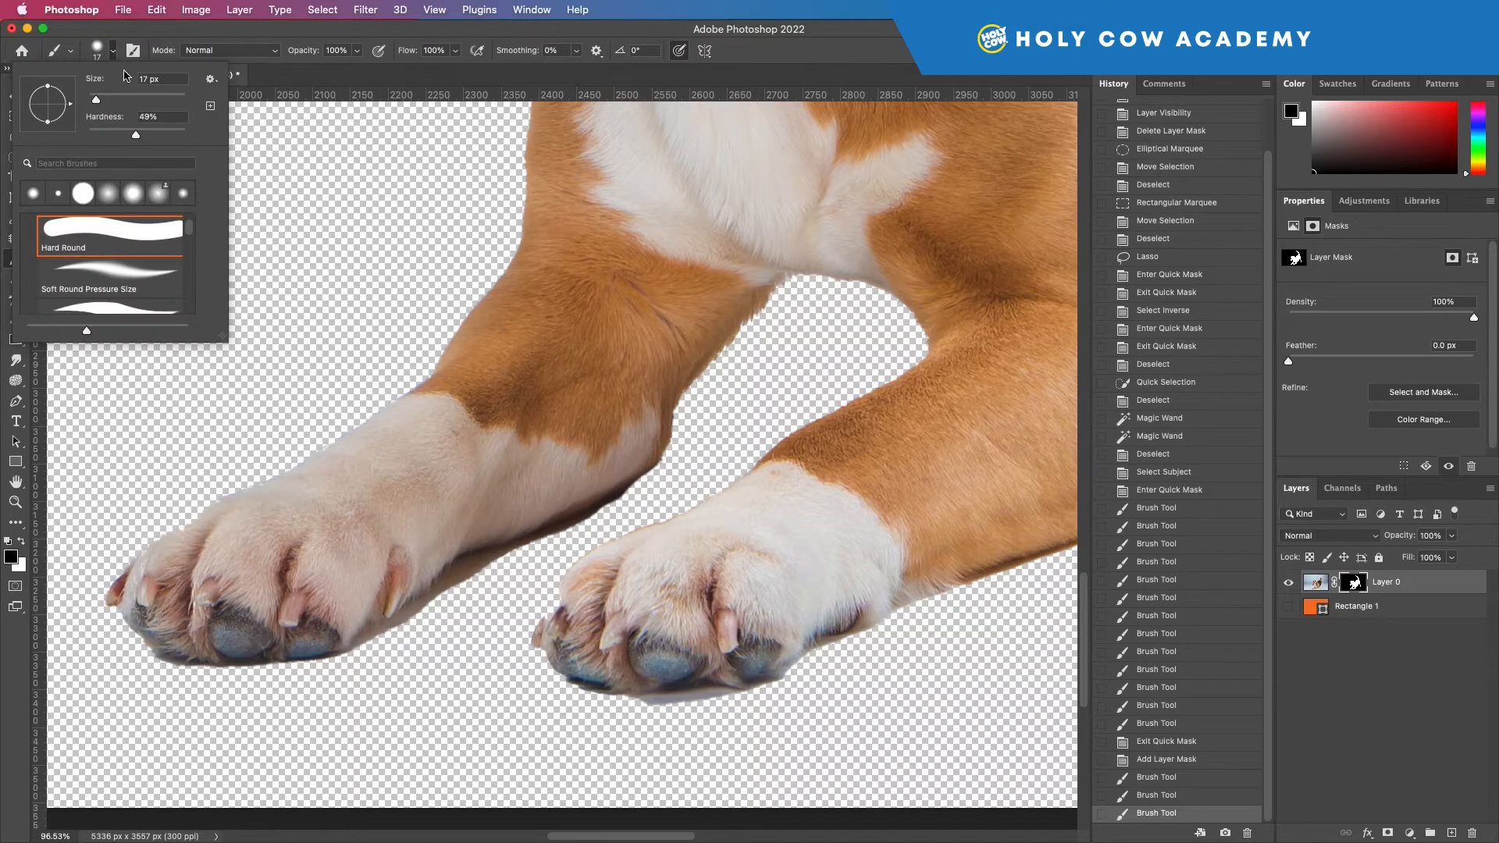
pyautogui.moveTo(138, 133); pyautogui.dragTo(232, 139)
pyautogui.click(466, 586)
pyautogui.moveTo(467, 586)
pyautogui.mouseDown()
pyautogui.moveTo(582, 537)
pyautogui.moveTo(612, 502)
pyautogui.moveTo(468, 569)
pyautogui.mouseUp()
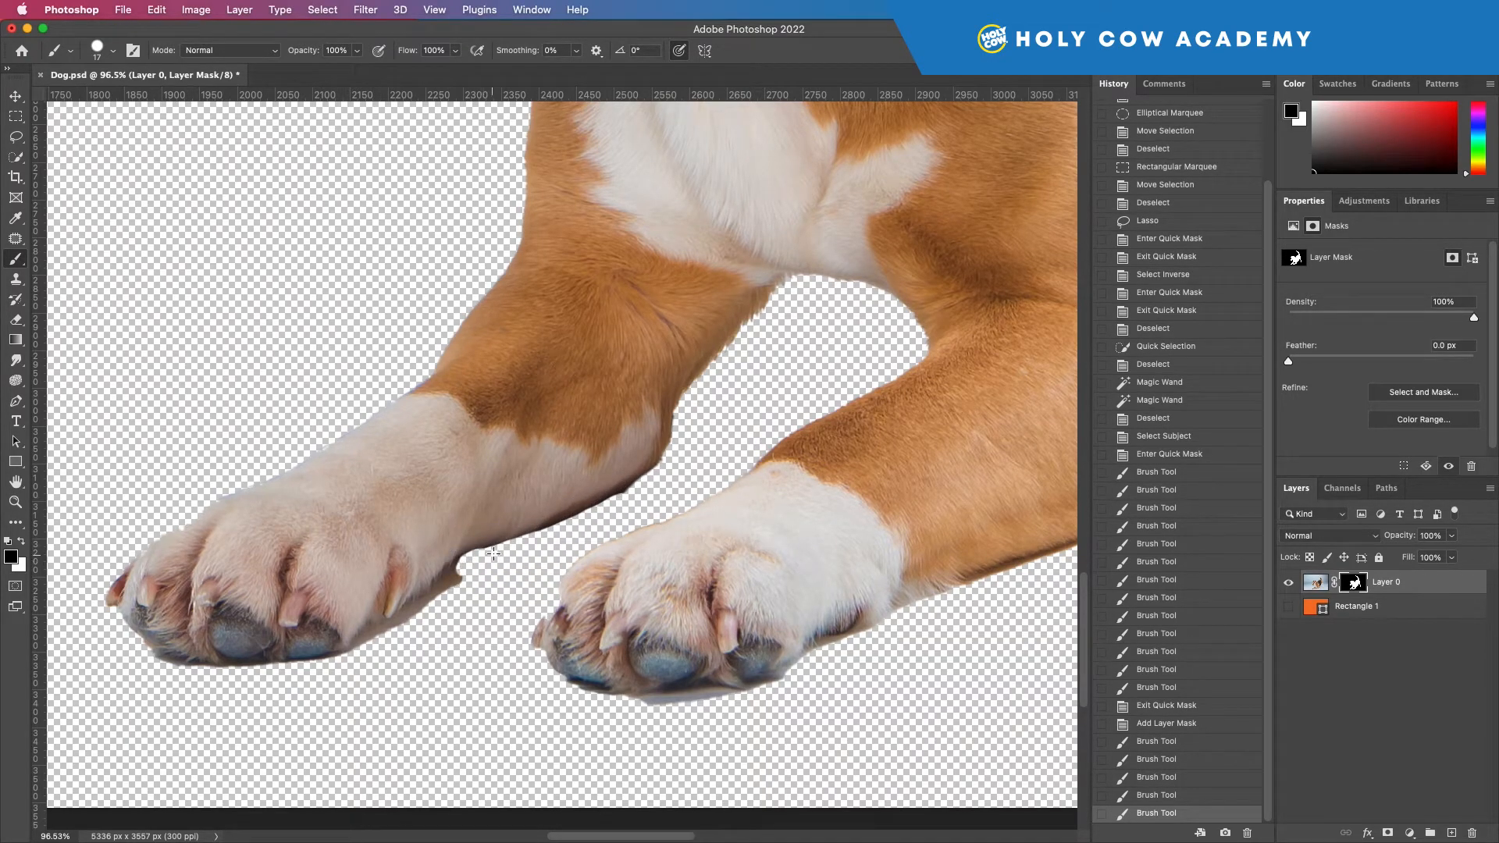
pyautogui.moveTo(623, 497)
pyautogui.mouseDown()
pyautogui.moveTo(669, 460)
pyautogui.moveTo(465, 559)
pyautogui.moveTo(481, 554)
pyautogui.mouseUp()
pyautogui.moveTo(655, 474)
pyautogui.mouseDown()
pyautogui.moveTo(503, 540)
pyautogui.moveTo(628, 485)
pyautogui.moveTo(685, 420)
pyautogui.mouseUp()
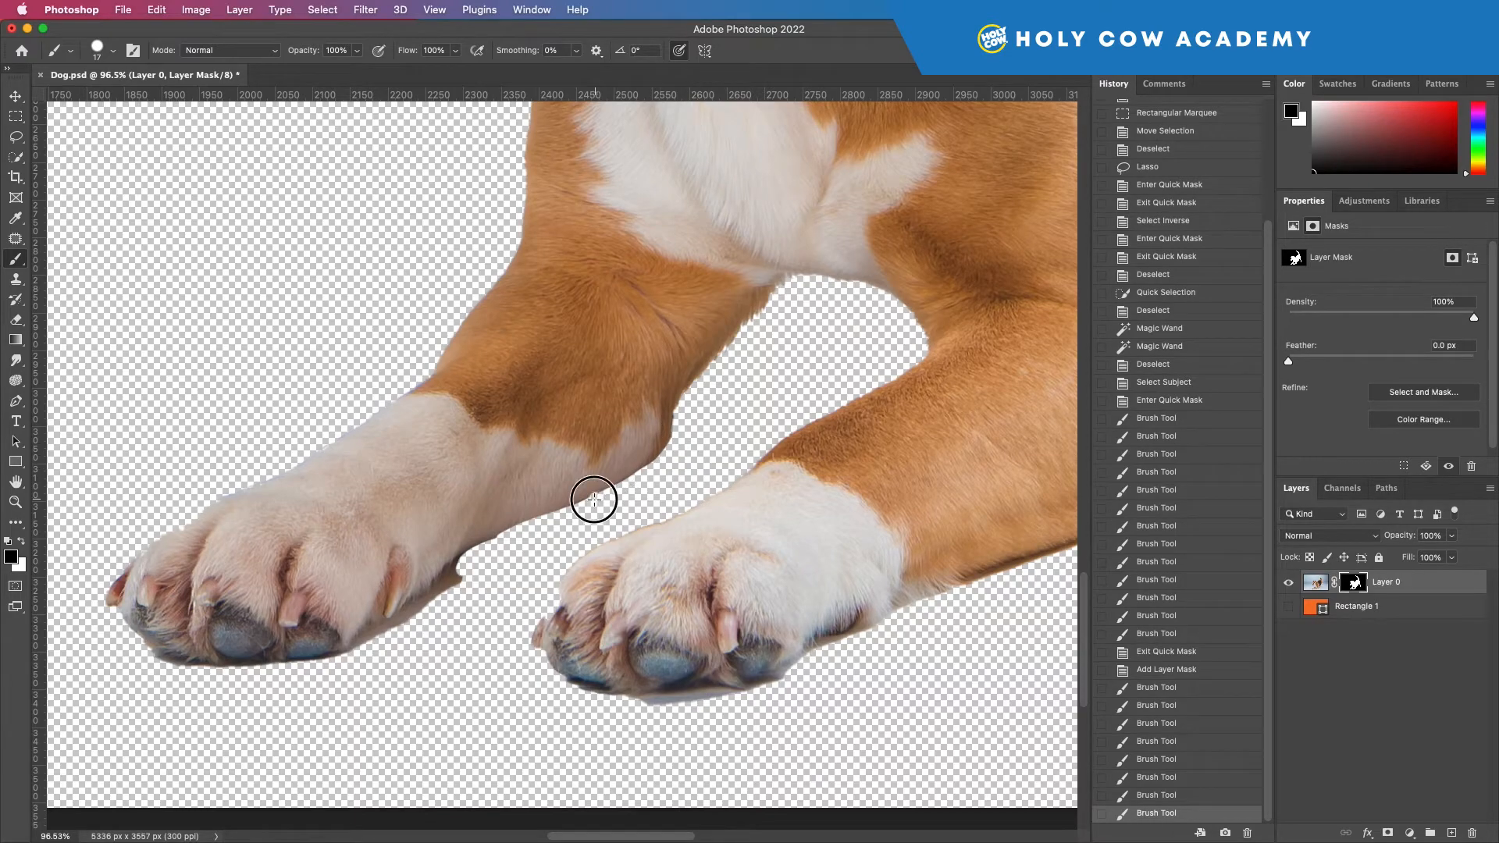
pyautogui.moveTo(462, 567); pyautogui.dragTo(461, 585)
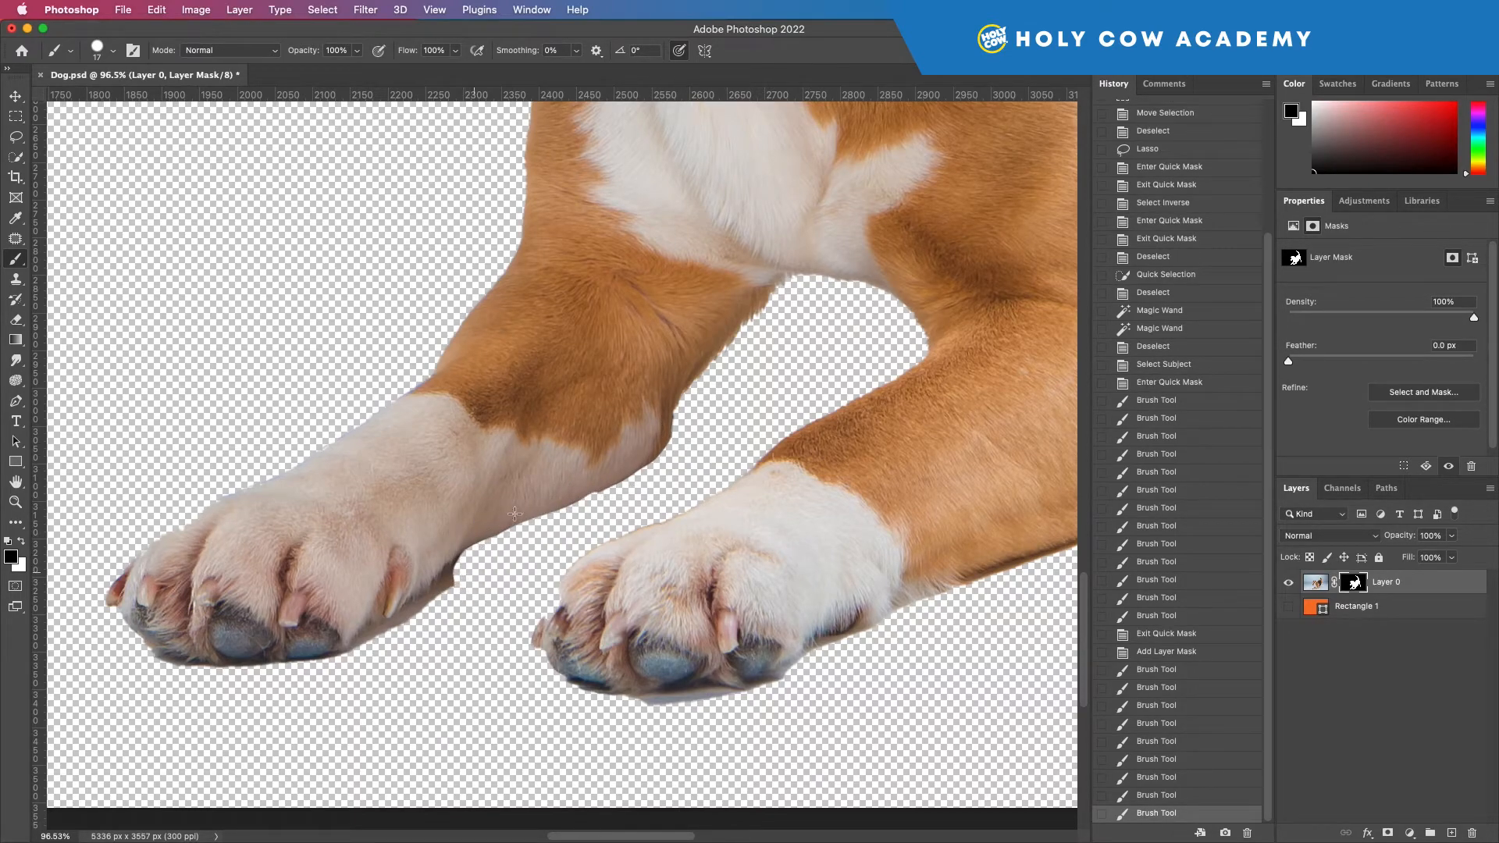
# Step: Set the brush to 47 px with 33% hardness and paint black along the far front paw's underside to remove its shadow
pyautogui.click(114, 51)
pyautogui.moveTo(136, 137); pyautogui.dragTo(107, 140)
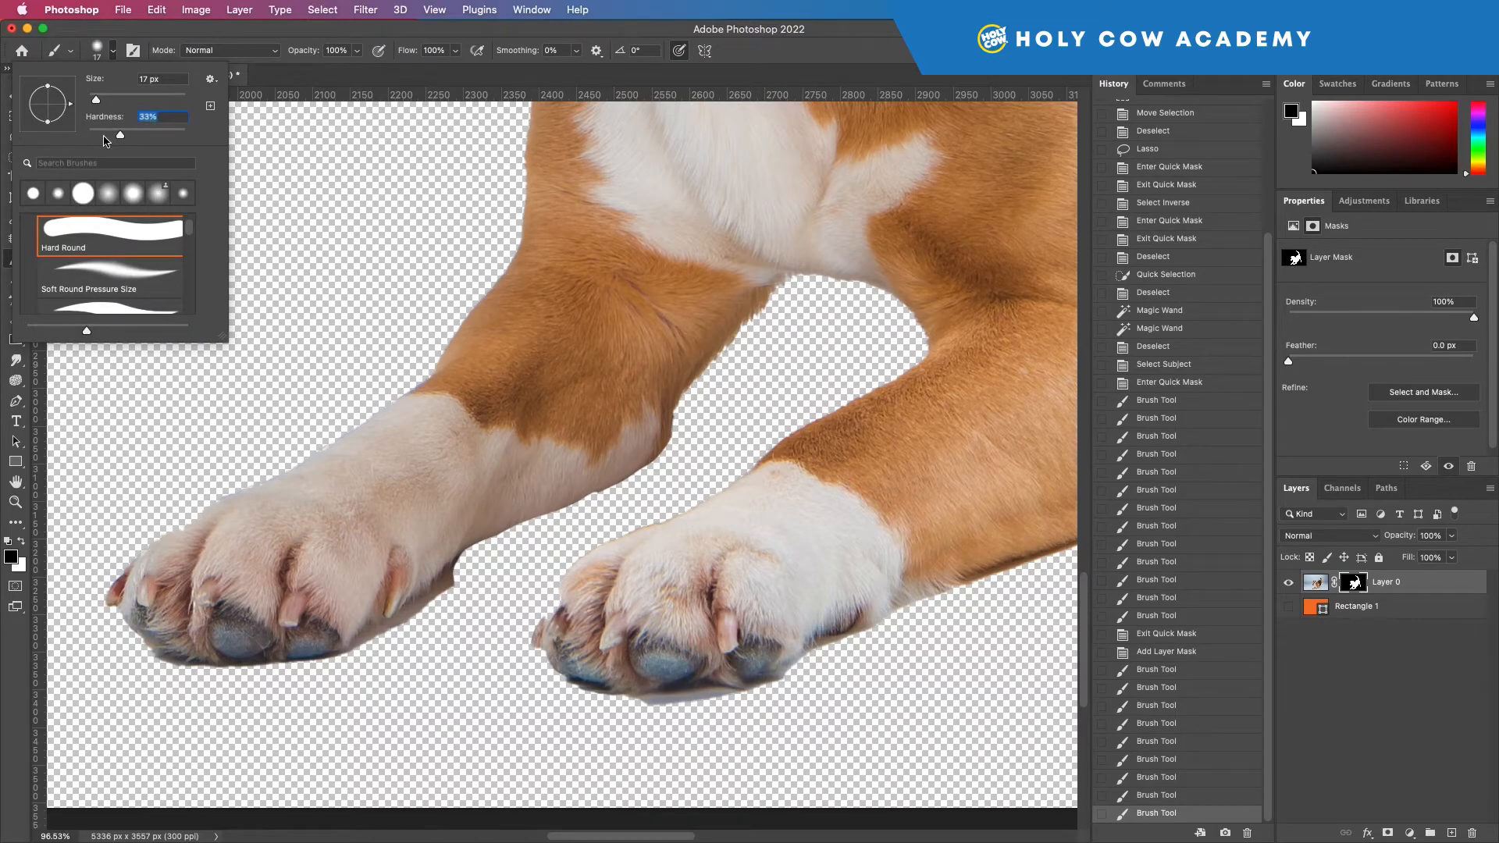
pyautogui.moveTo(97, 100); pyautogui.dragTo(111, 99)
pyautogui.press('Return')
pyautogui.moveTo(491, 566); pyautogui.dragTo(429, 612)
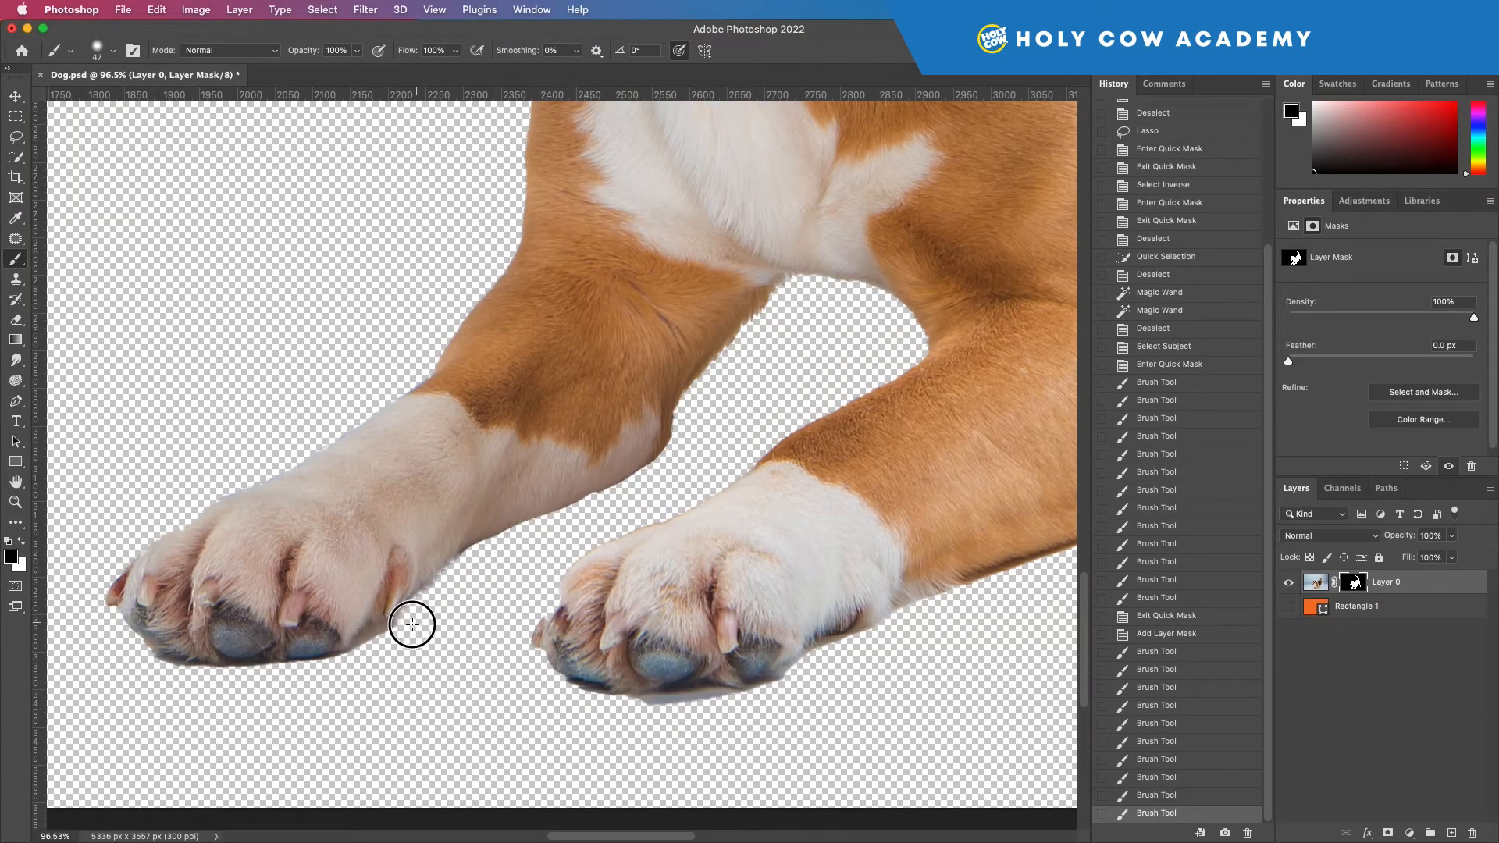
pyautogui.click(377, 649)
pyautogui.moveTo(377, 654); pyautogui.dragTo(368, 662)
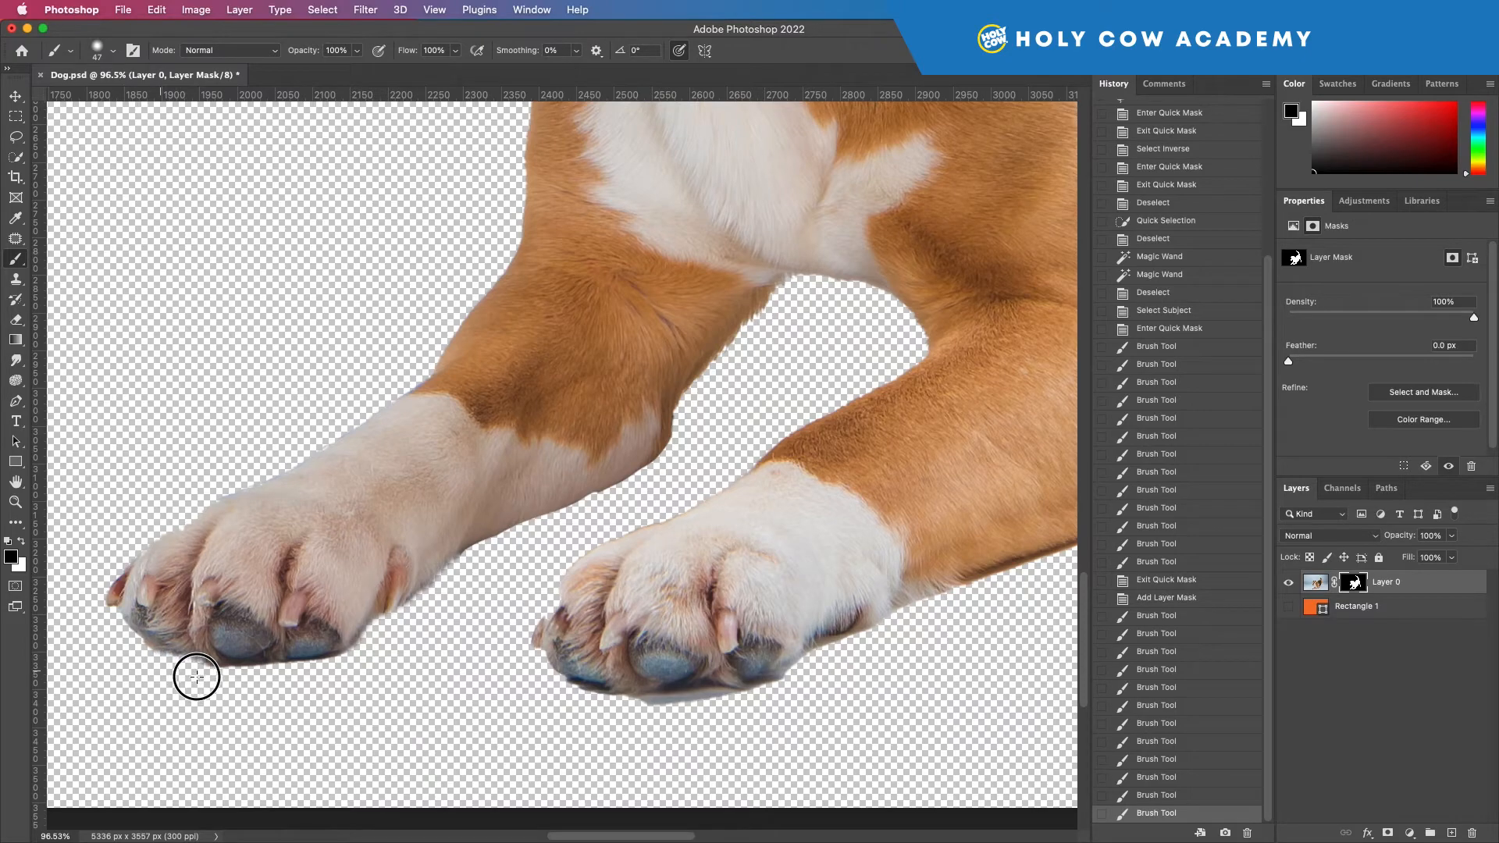
pyautogui.click(295, 681)
# Step: Paint black on the mask to remove the leftover patch behind the near elbow and the uneven bit under the belly
pyautogui.hscroll(5, 469, 656)
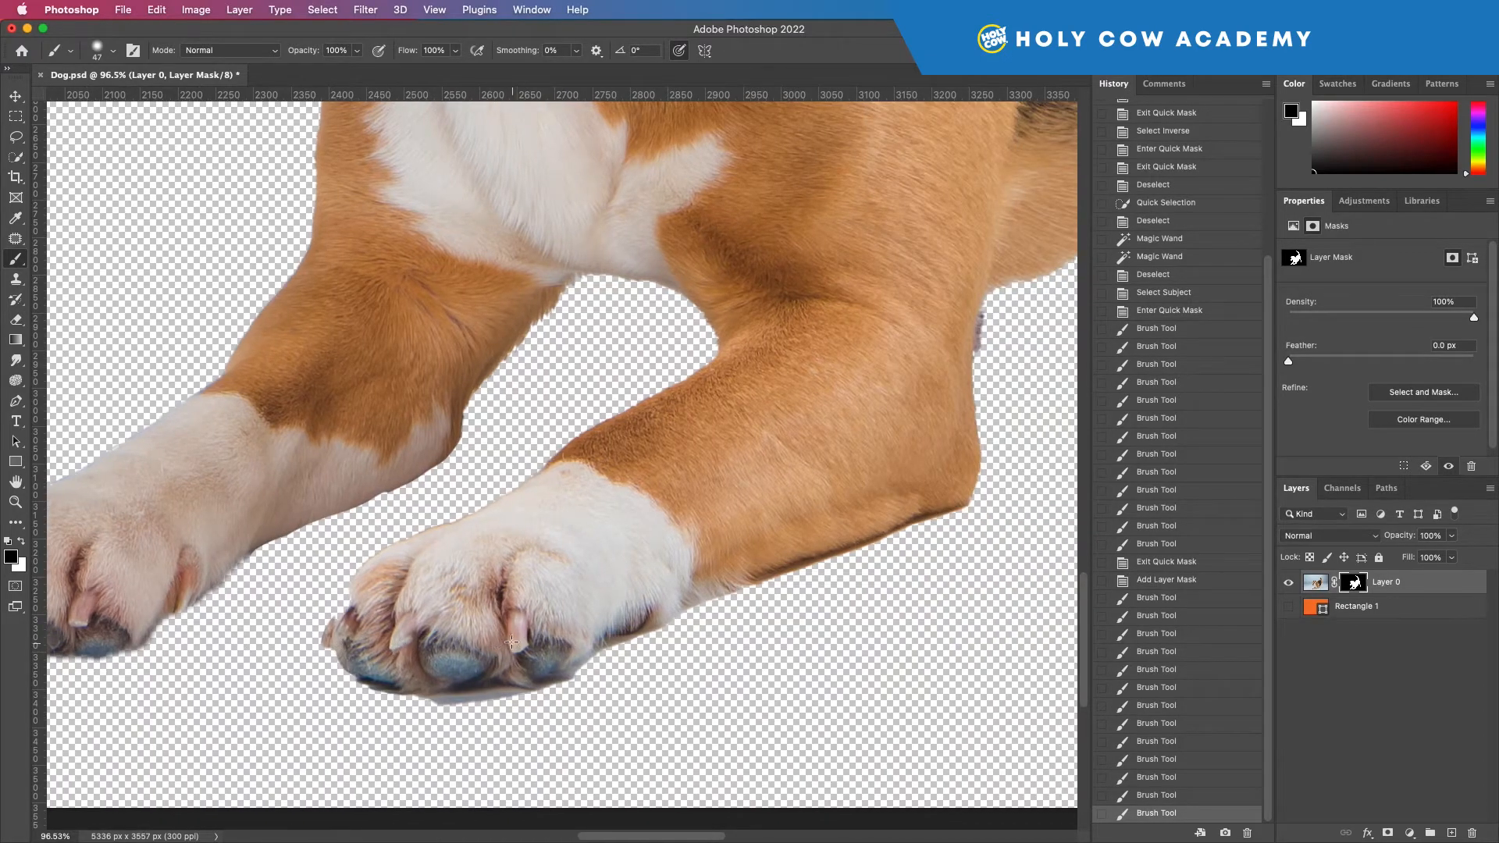
pyautogui.hscroll(15, 556, 640)
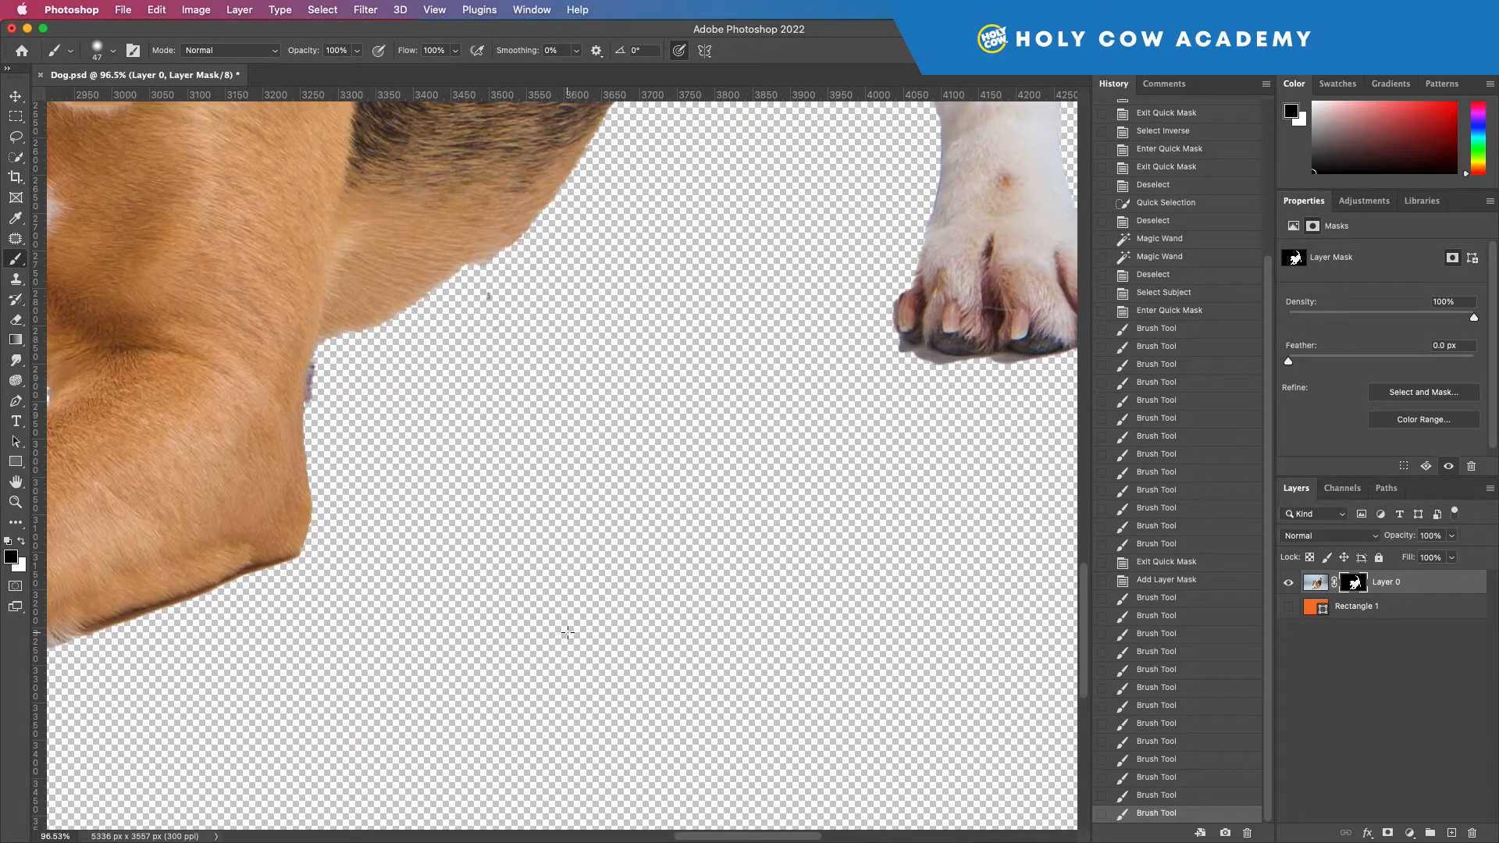
pyautogui.scroll(2, 567, 634)
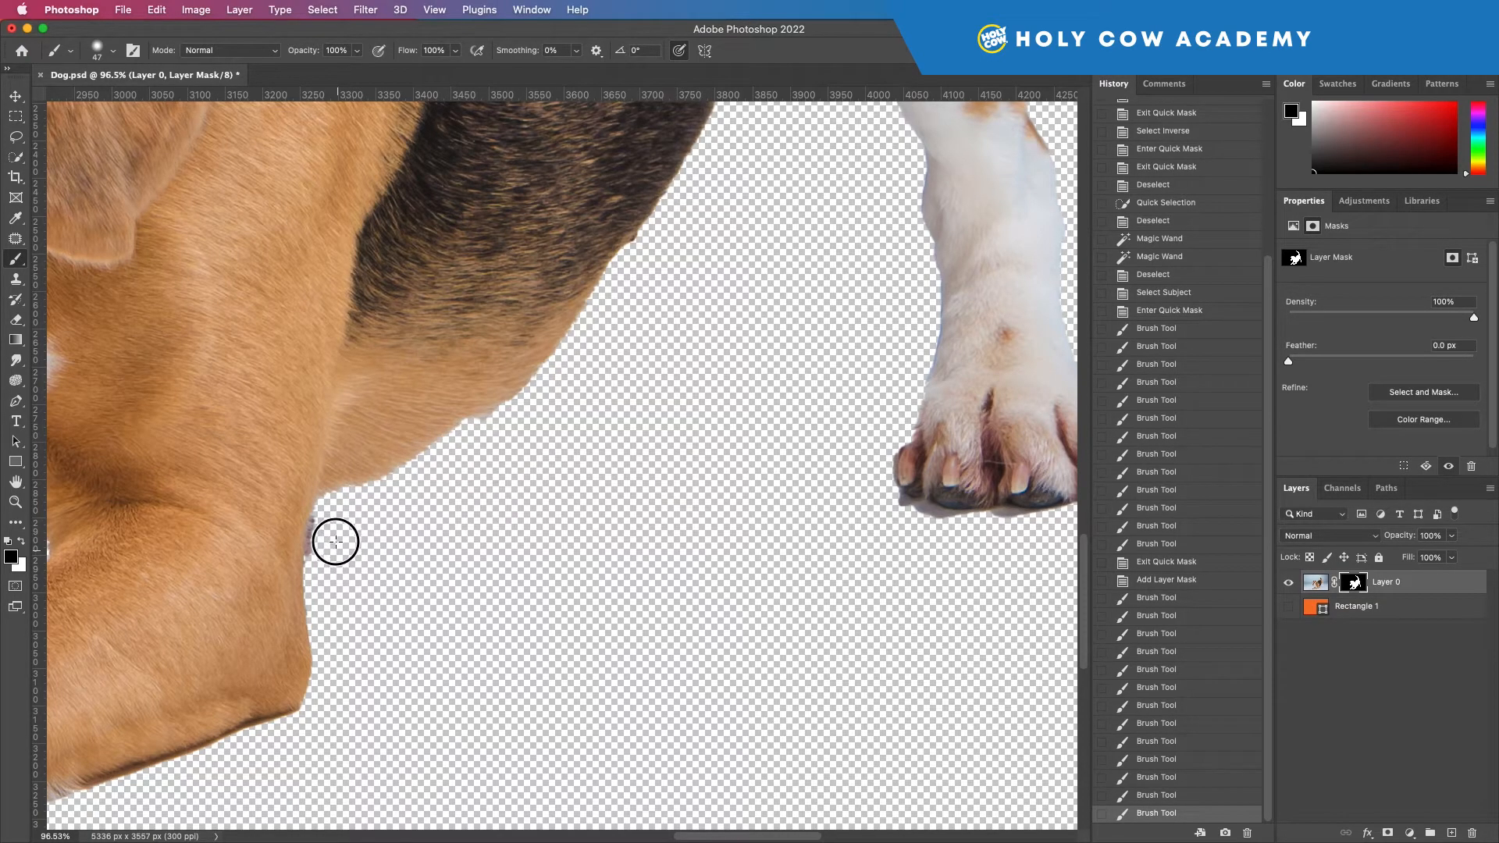
pyautogui.moveTo(330, 547); pyautogui.dragTo(346, 506)
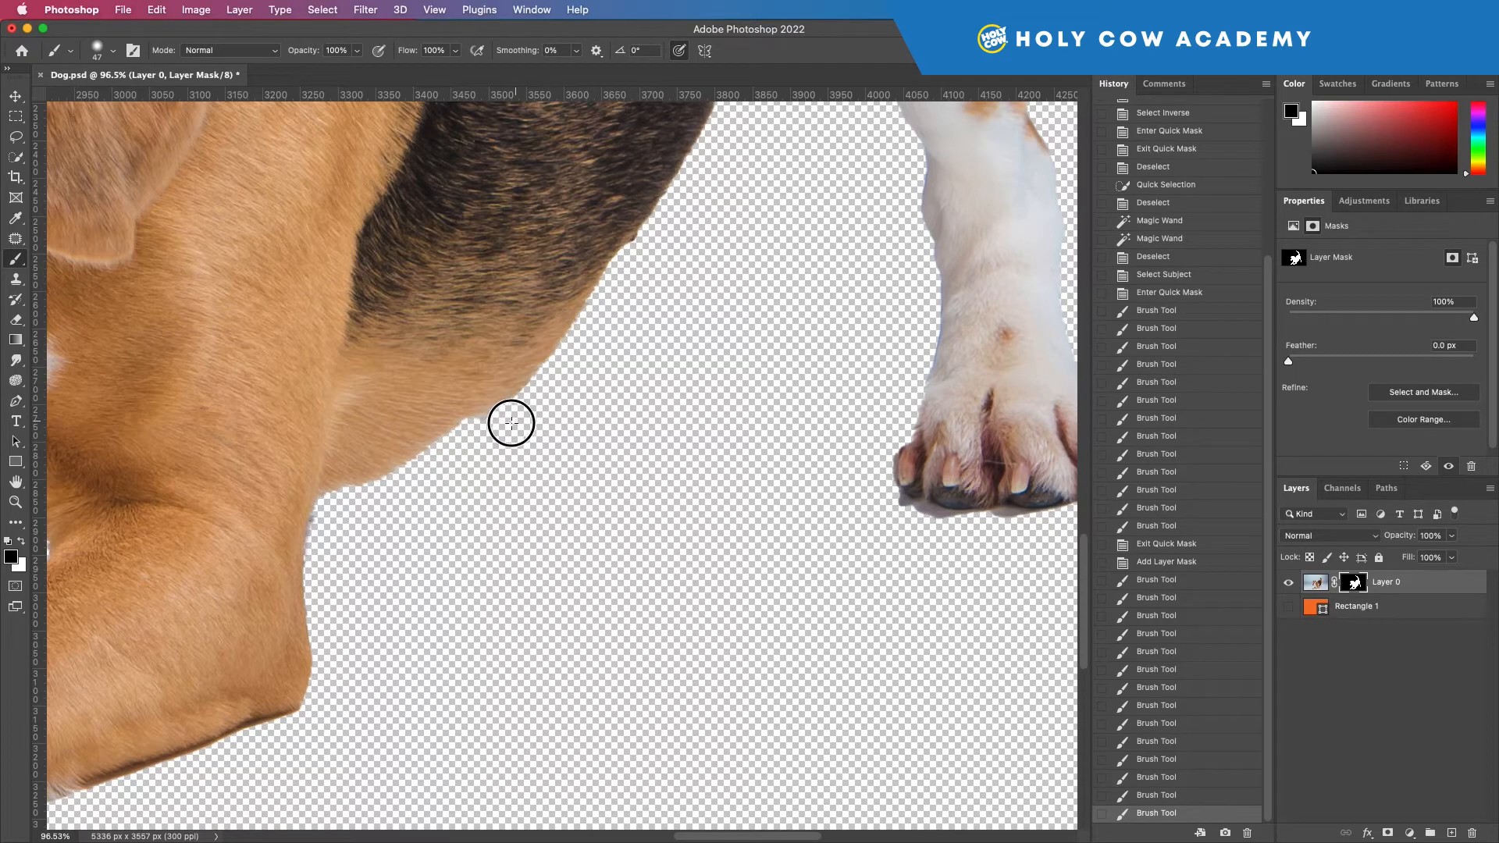
pyautogui.moveTo(509, 422)
pyautogui.mouseDown()
pyautogui.moveTo(551, 395)
pyautogui.moveTo(487, 444)
pyautogui.moveTo(533, 428)
pyautogui.mouseUp()
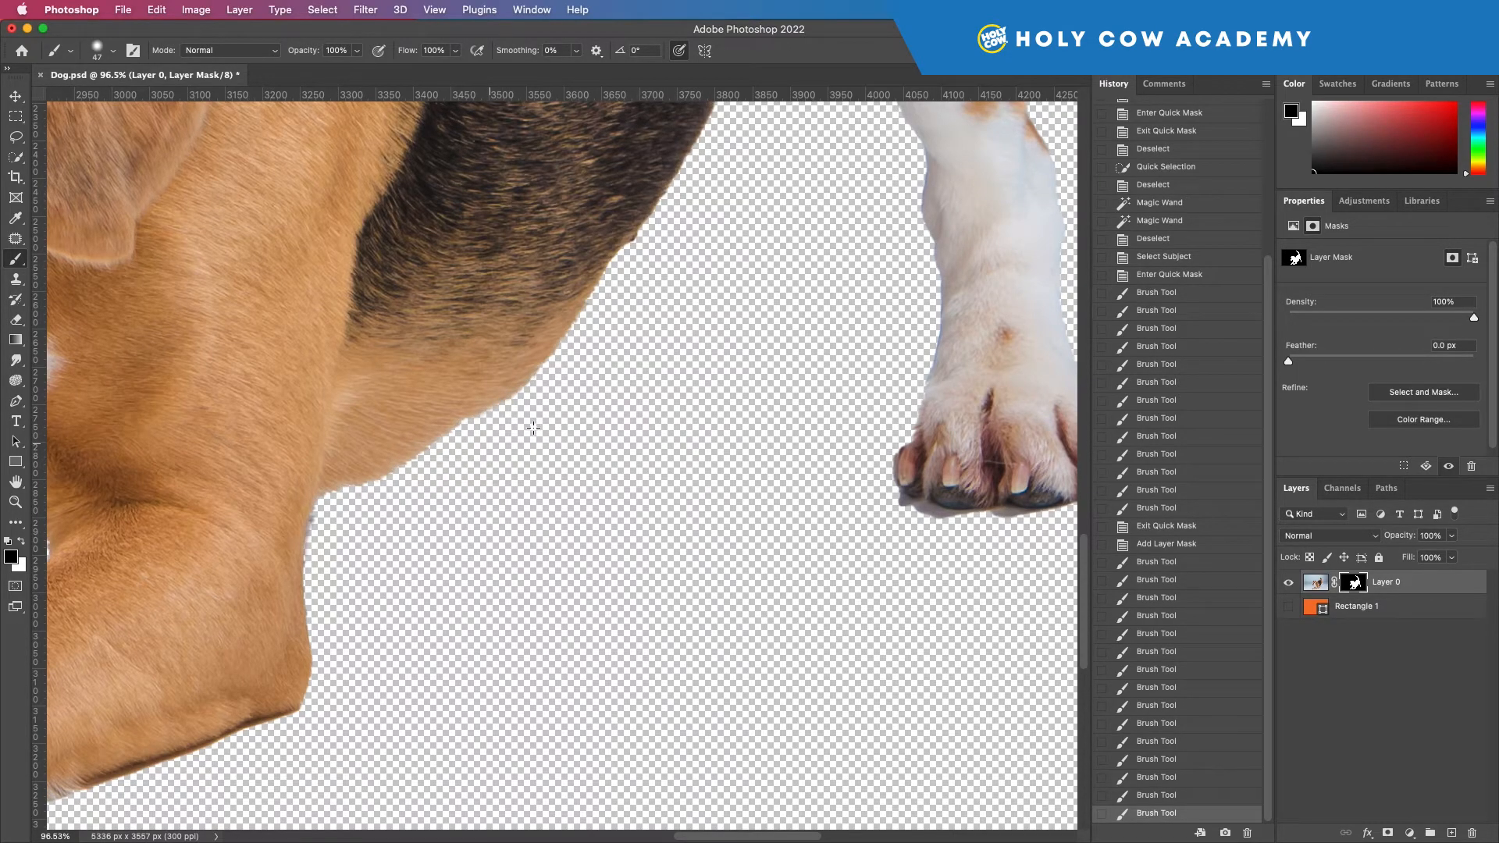
# Step: Rework the mask along the belly edge, restoring fur in white and trimming the excess background in black
pyautogui.moveTo(485, 408)
pyautogui.mouseDown()
pyautogui.moveTo(484, 428)
pyautogui.moveTo(448, 428)
pyautogui.moveTo(502, 445)
pyautogui.moveTo(338, 465)
pyautogui.moveTo(388, 471)
pyautogui.moveTo(301, 515)
pyautogui.moveTo(401, 498)
pyautogui.mouseUp()
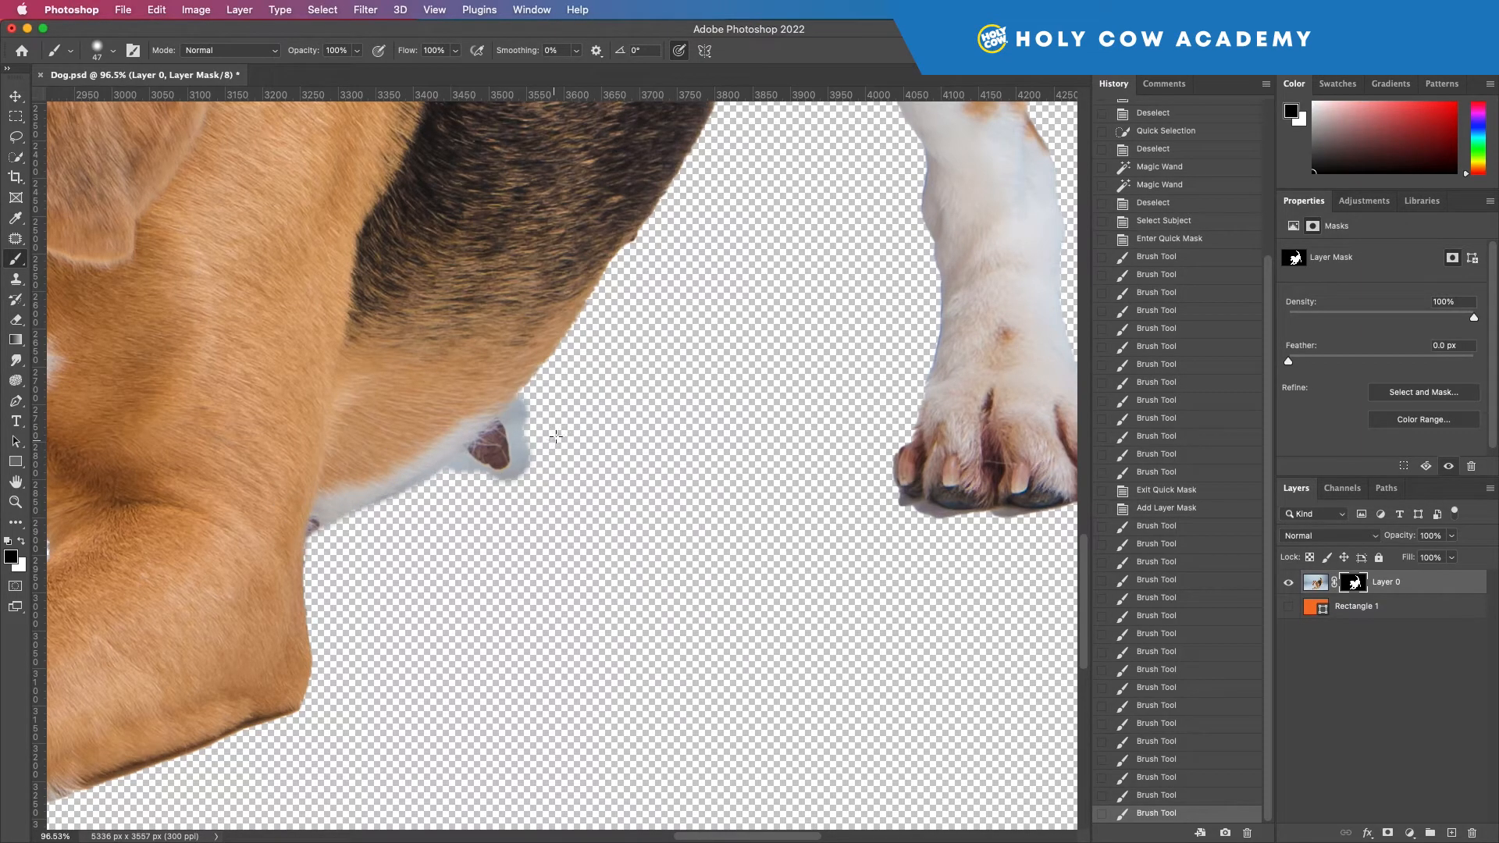
pyautogui.moveTo(539, 454)
pyautogui.mouseDown()
pyautogui.moveTo(509, 500)
pyautogui.moveTo(539, 457)
pyautogui.moveTo(465, 490)
pyautogui.moveTo(514, 441)
pyautogui.moveTo(475, 456)
pyautogui.moveTo(527, 413)
pyautogui.moveTo(328, 531)
pyautogui.mouseUp()
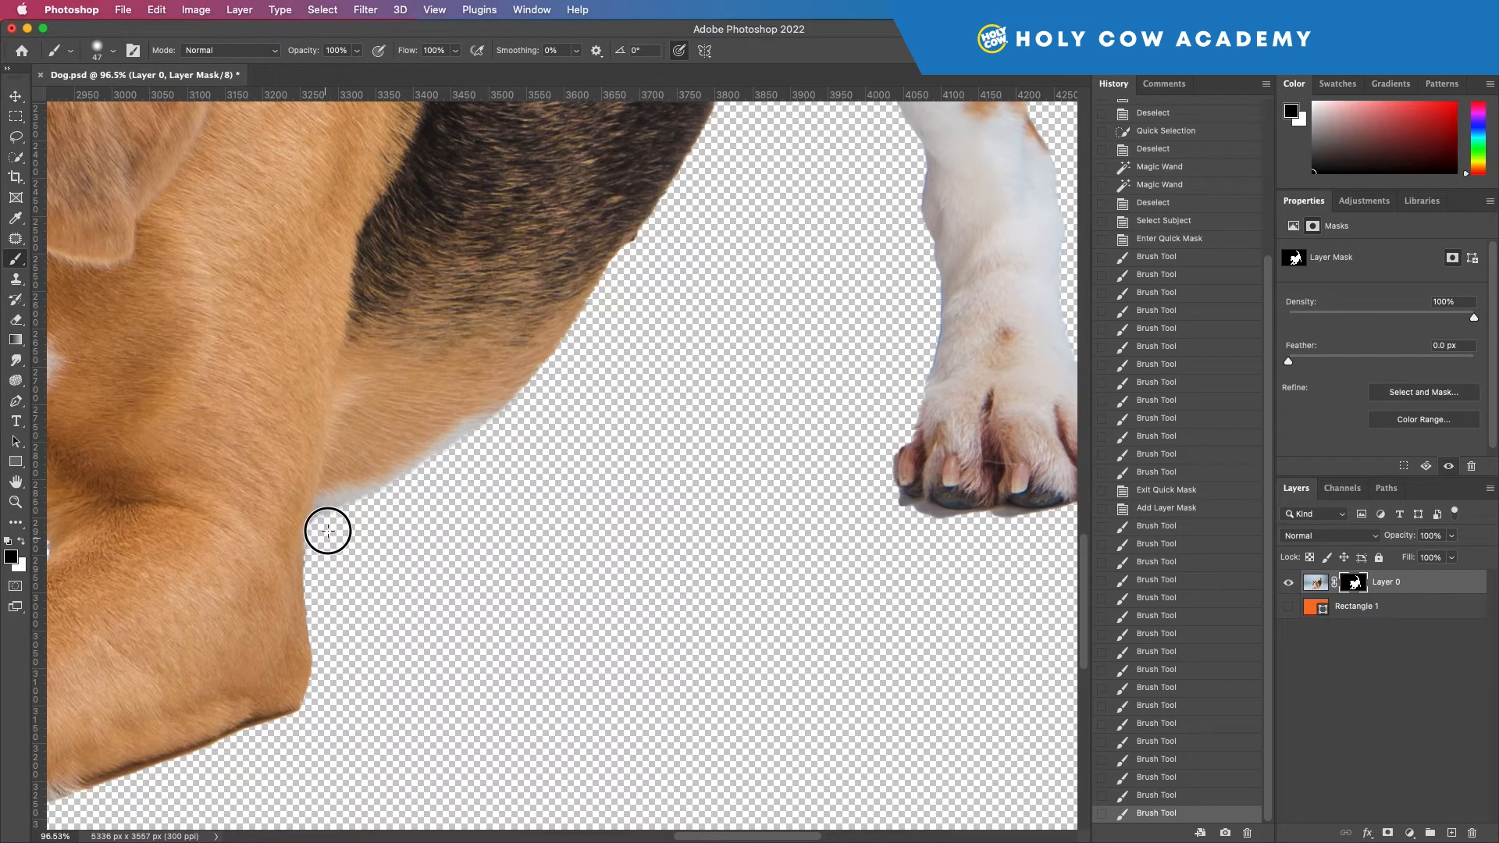
pyautogui.moveTo(653, 247); pyautogui.dragTo(655, 242)
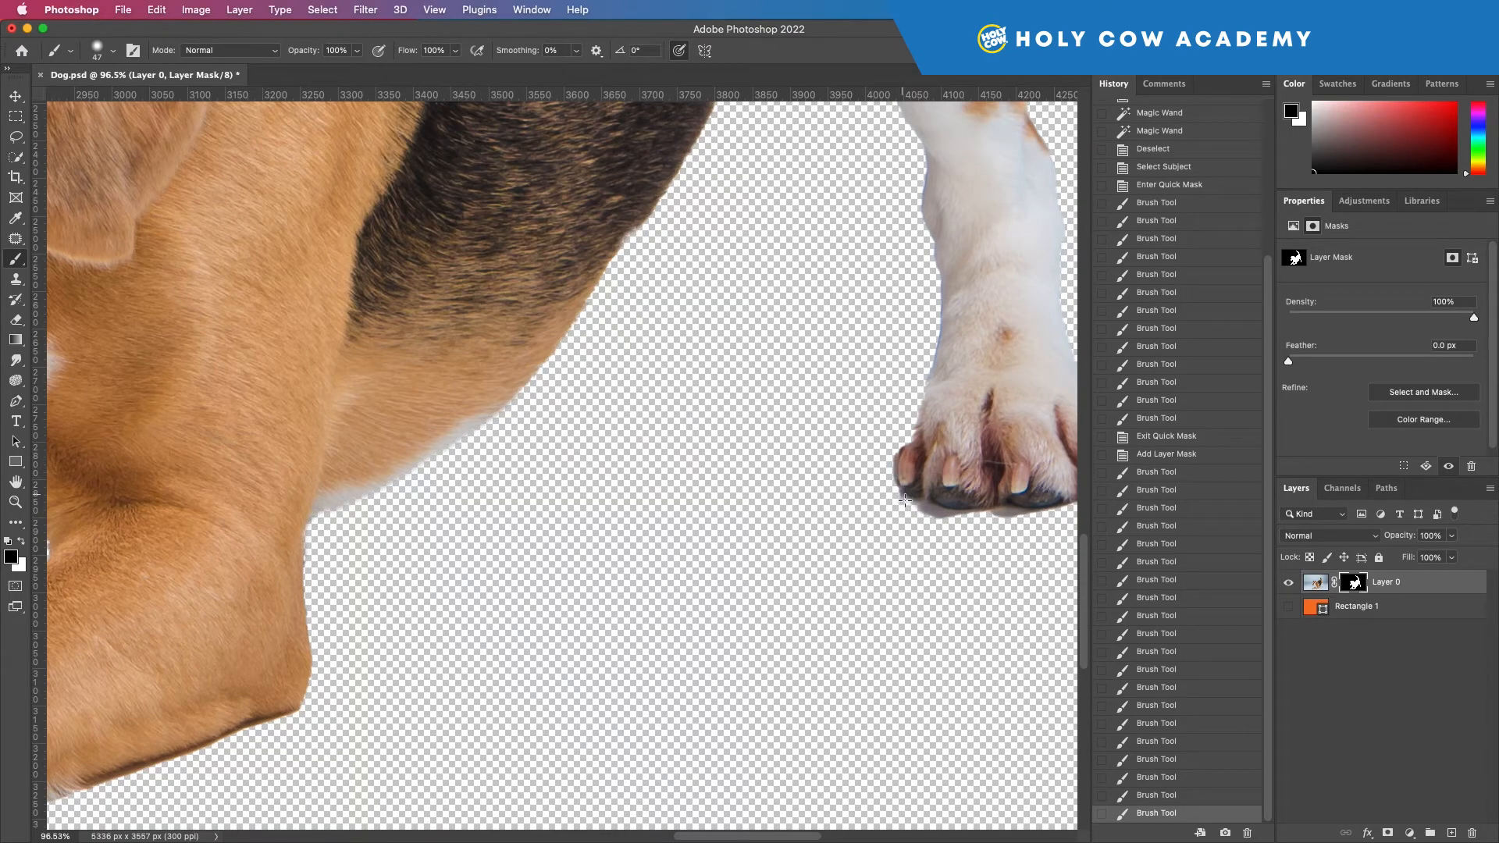
# Step: Trim the outer toe of the hind paw on the mask with a harder 30 px brush, undoing the first stroke
pyautogui.click(101, 51)
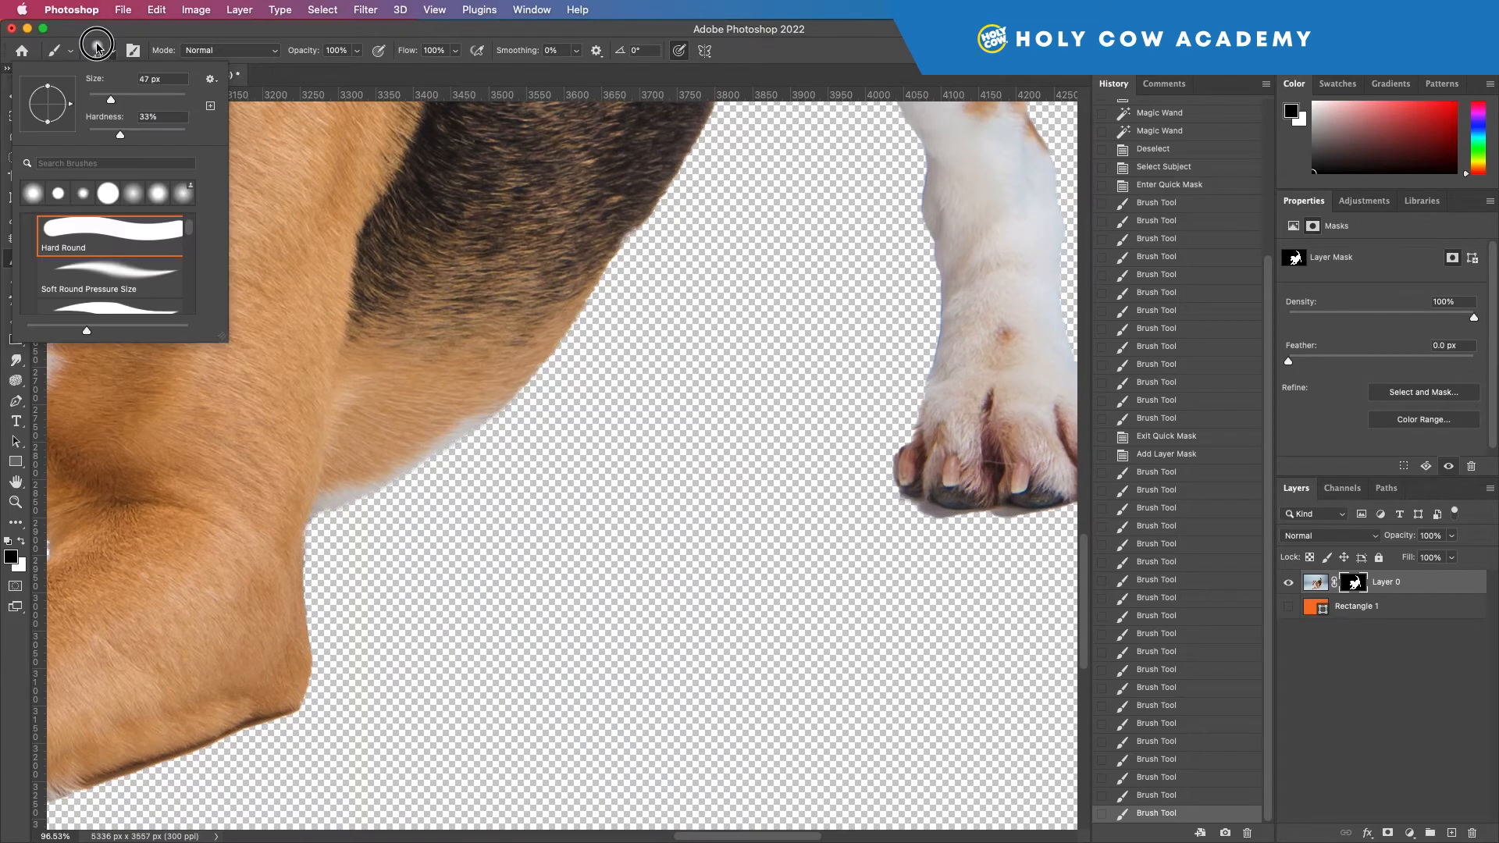
pyautogui.moveTo(117, 133); pyautogui.dragTo(268, 151)
pyautogui.moveTo(885, 457); pyautogui.dragTo(883, 466)
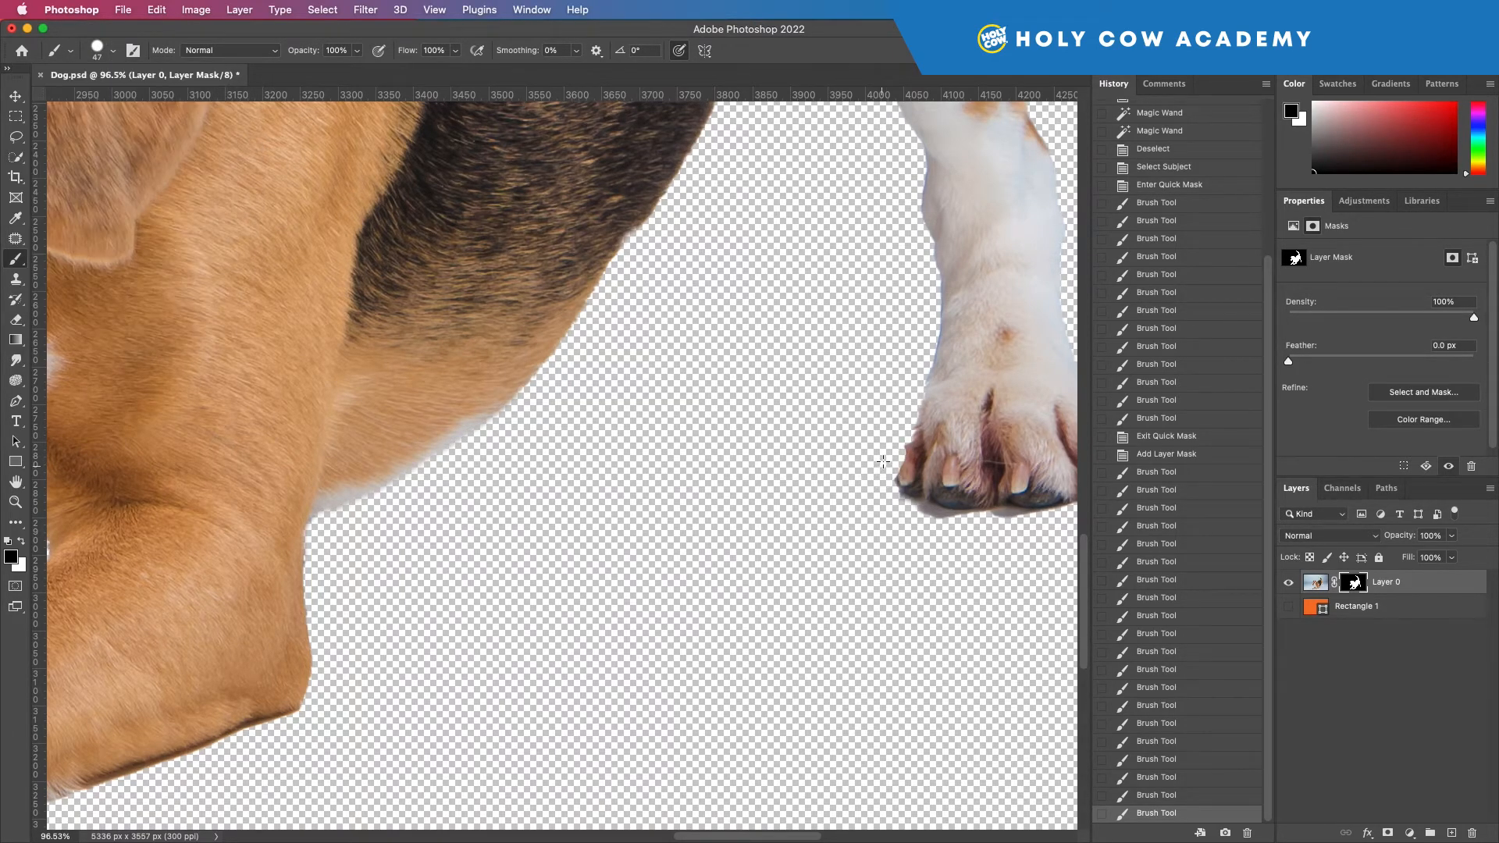
pyautogui.press('super+z')
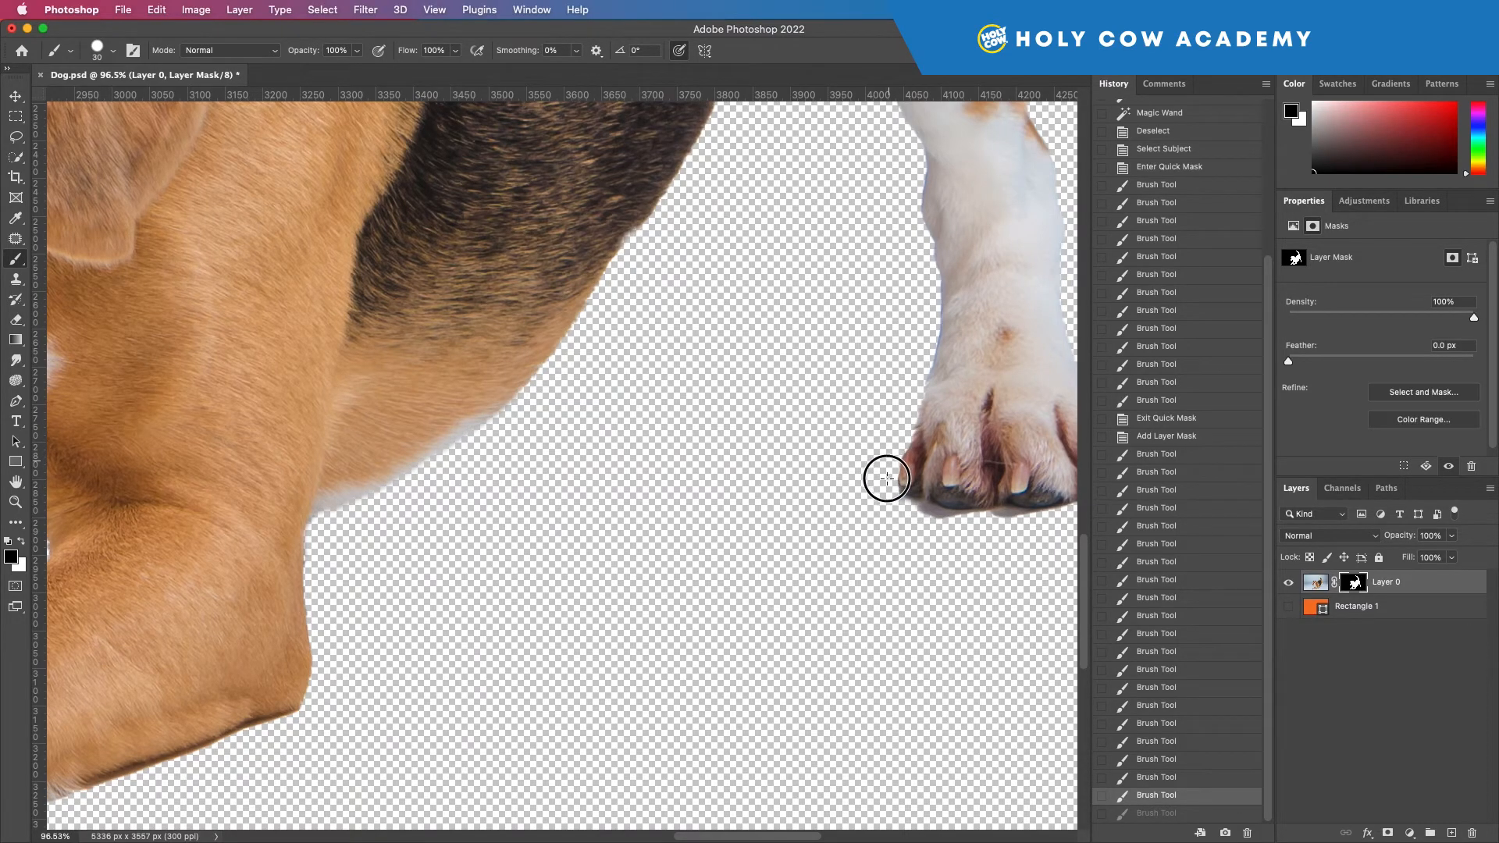
pyautogui.moveTo(889, 492); pyautogui.dragTo(888, 491)
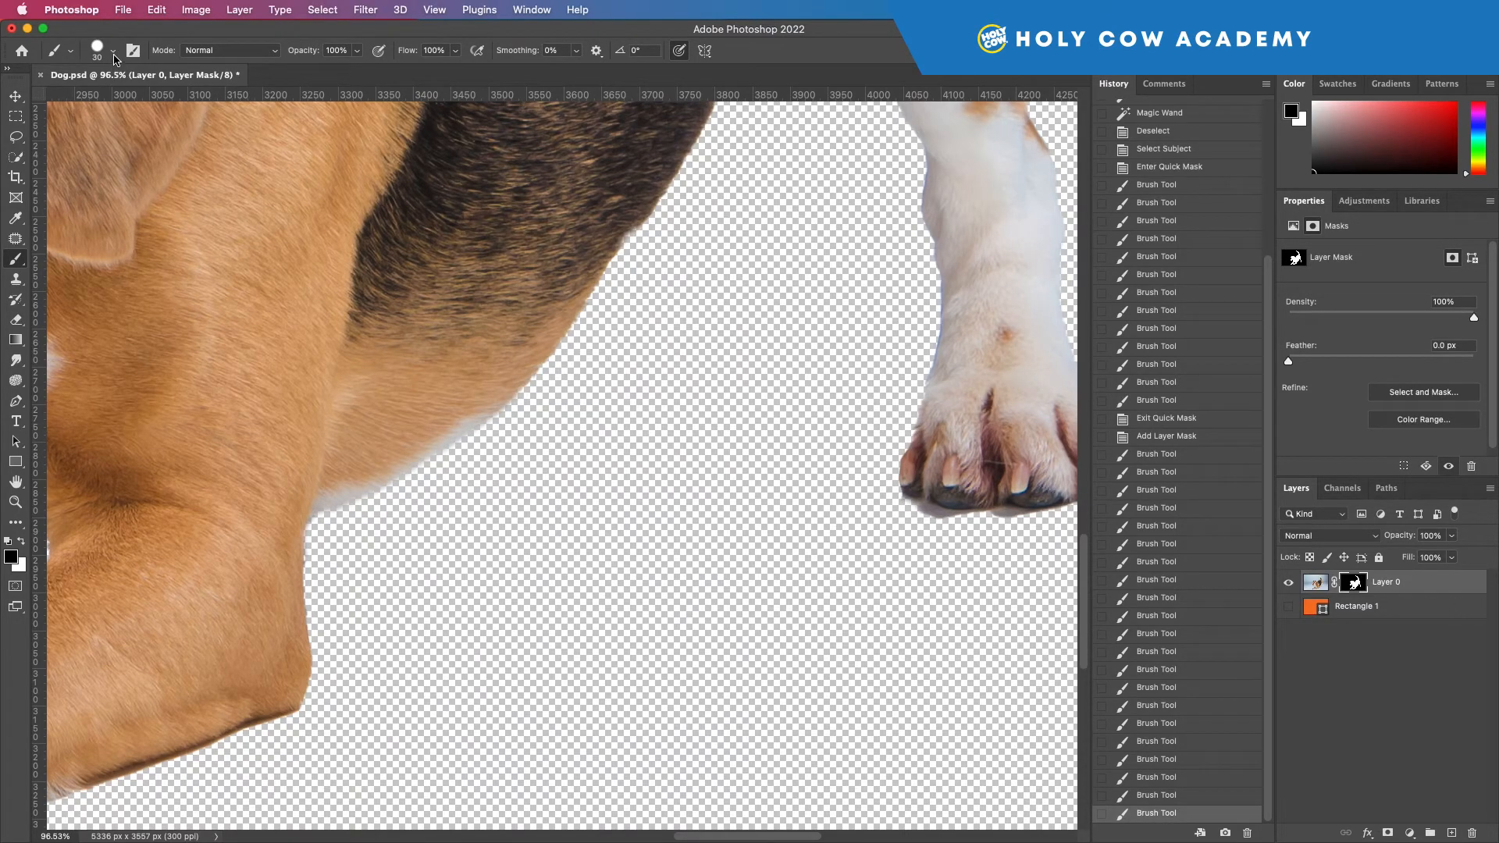
# Step: Set the brush hardness to 34% and paint black beneath the hind paw to remove its shadow
pyautogui.click(113, 51)
pyautogui.click(122, 134)
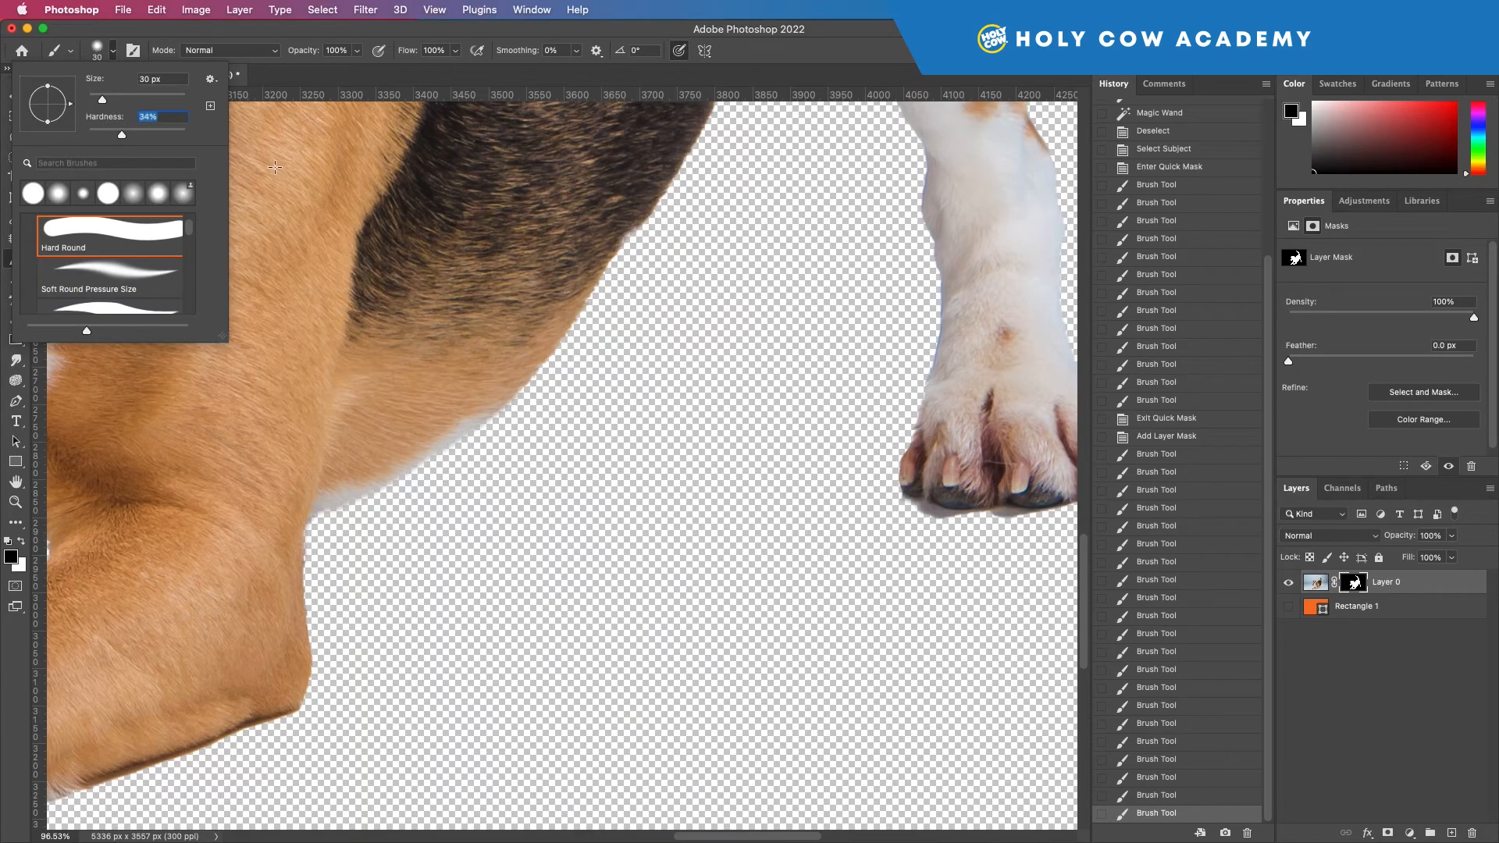
pyautogui.moveTo(926, 530)
pyautogui.mouseDown()
pyautogui.moveTo(906, 510)
pyautogui.moveTo(1038, 517)
pyautogui.mouseUp()
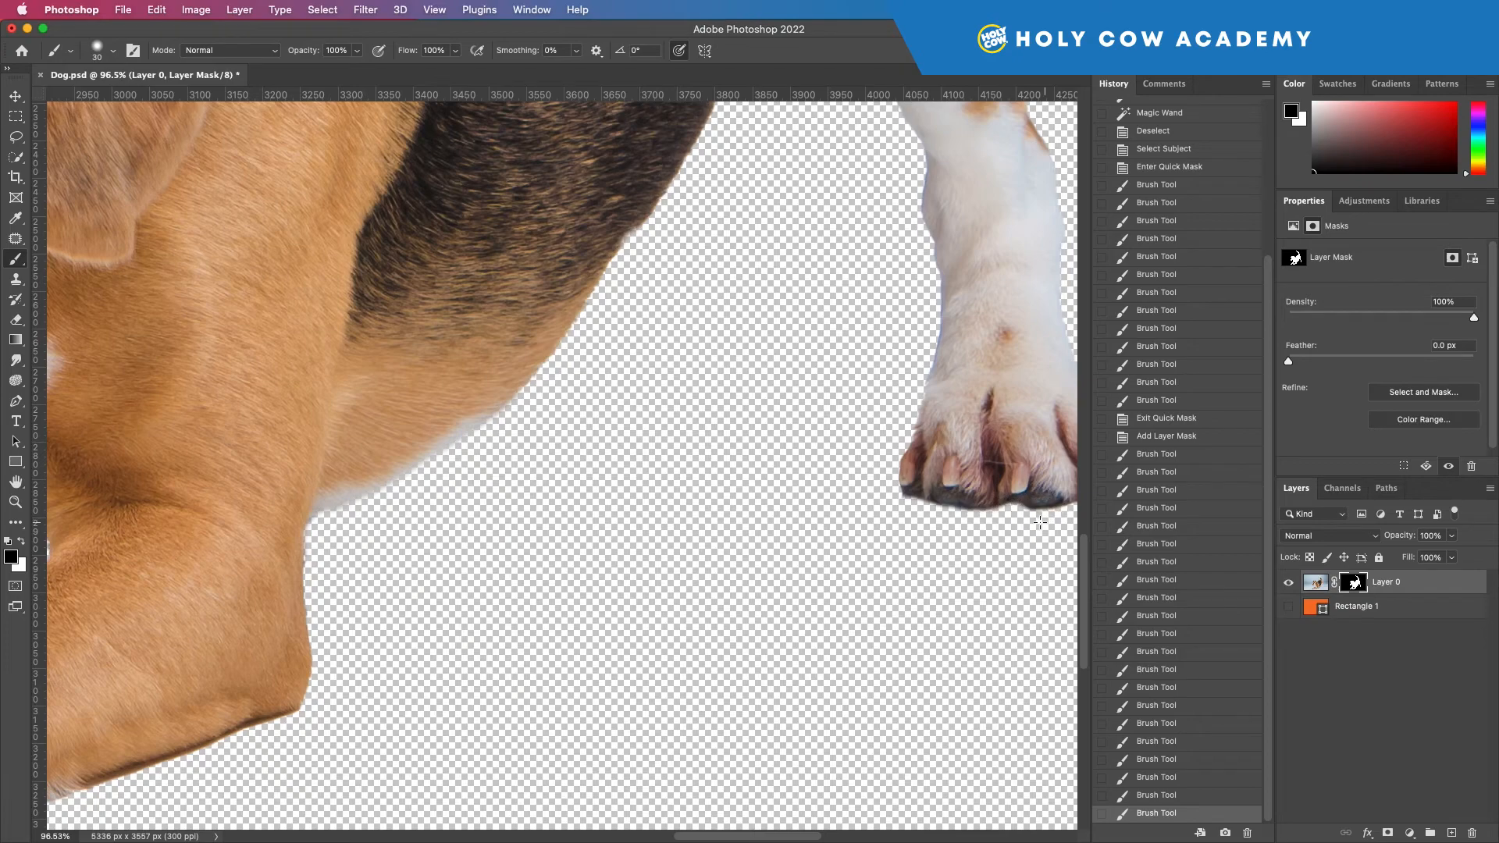
# Step: Fit the whole image in view and toggle the Rectangle 1 layer's visibility, leaving the orange background shown
pyautogui.press('super+0')
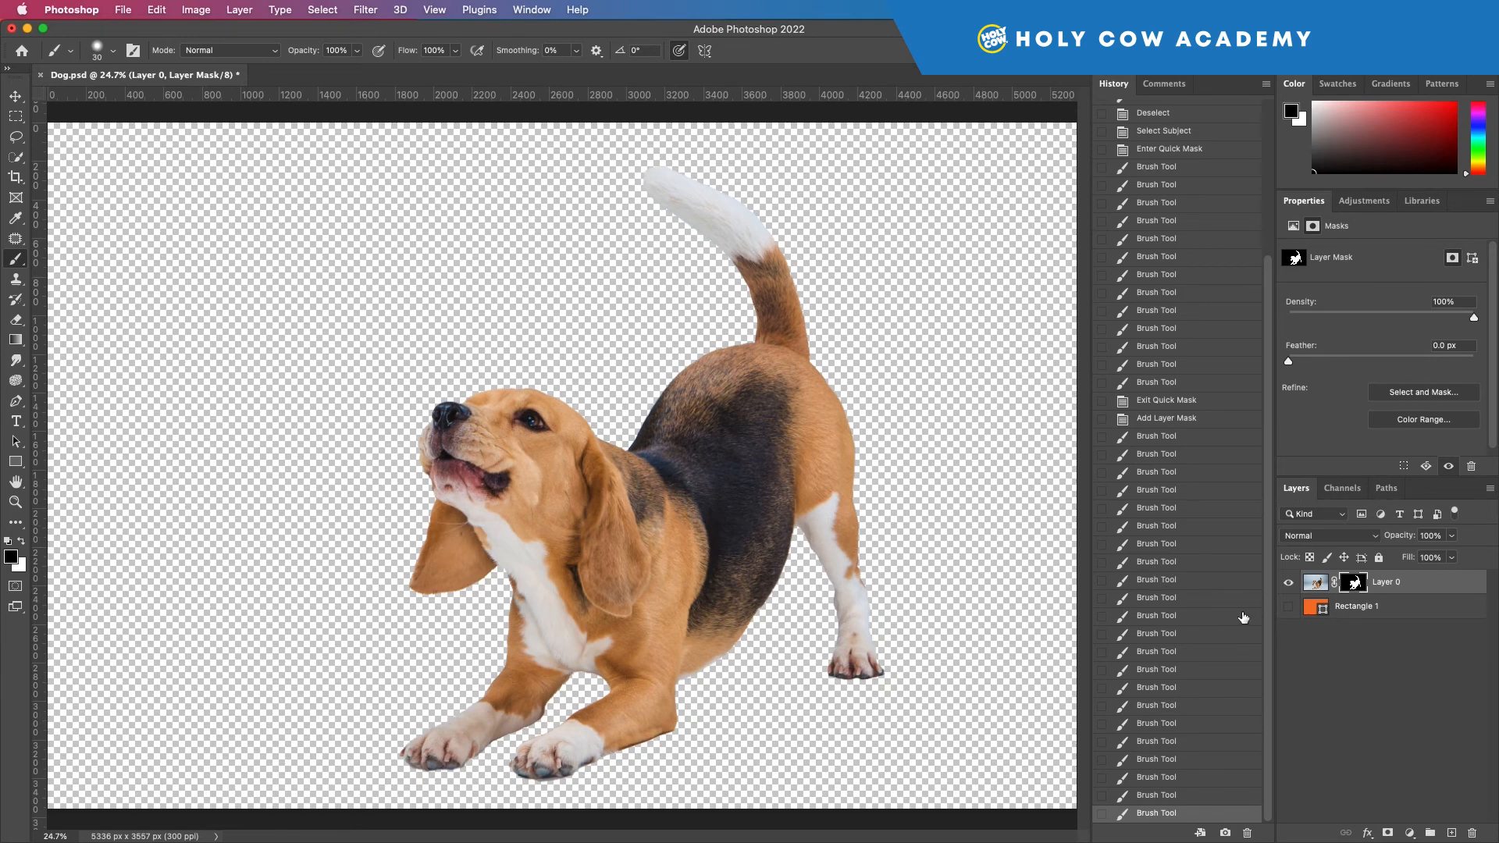
pyautogui.click(1289, 608)
pyautogui.click(1289, 608)
pyautogui.click(1290, 609)
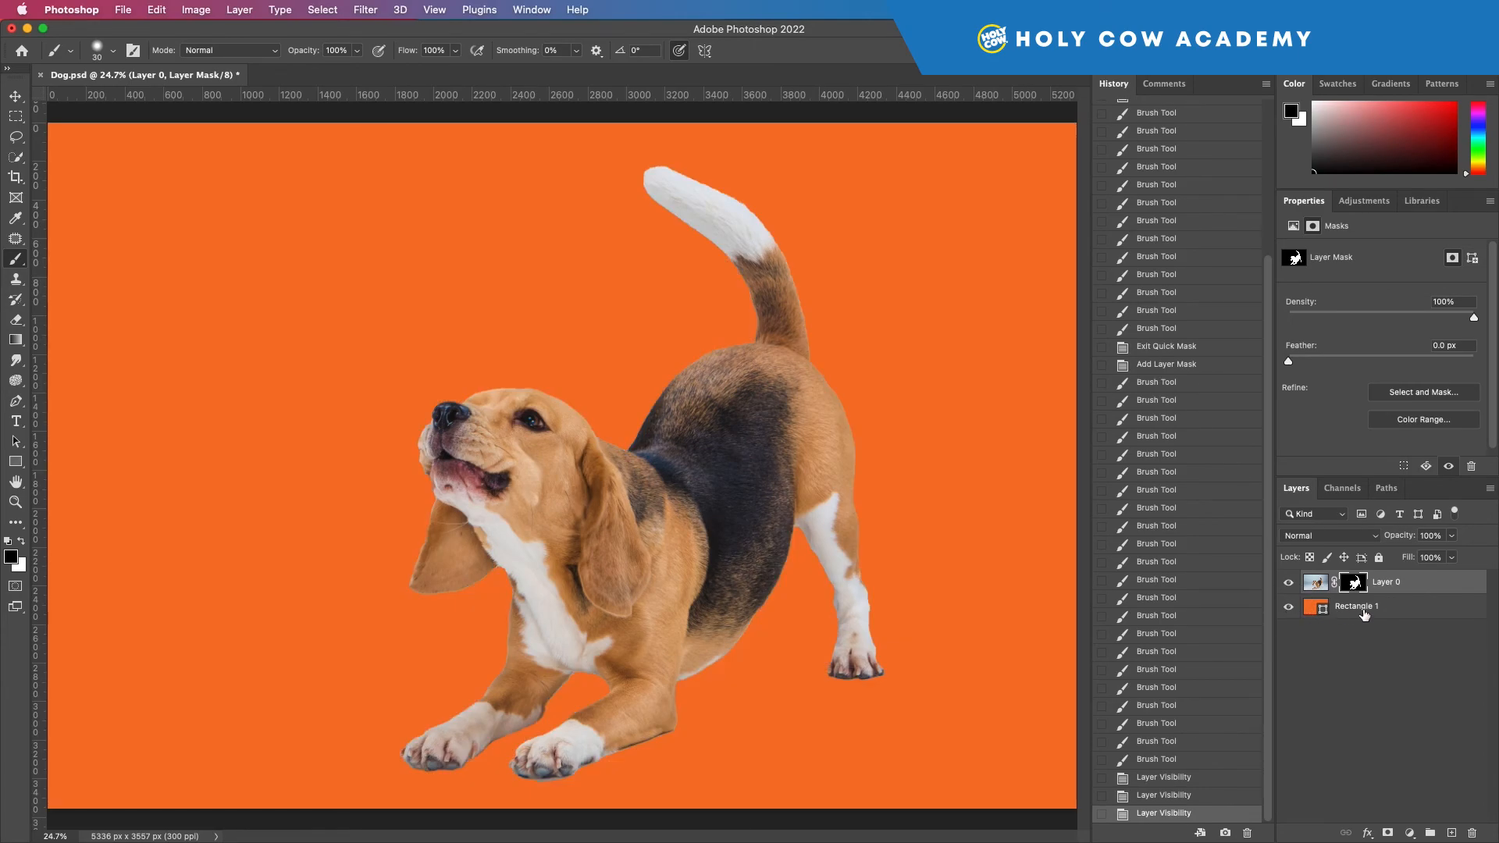
# Step: Lock the Rectangle 1 layer and make Layer 0 the active layer
pyautogui.click(1412, 611)
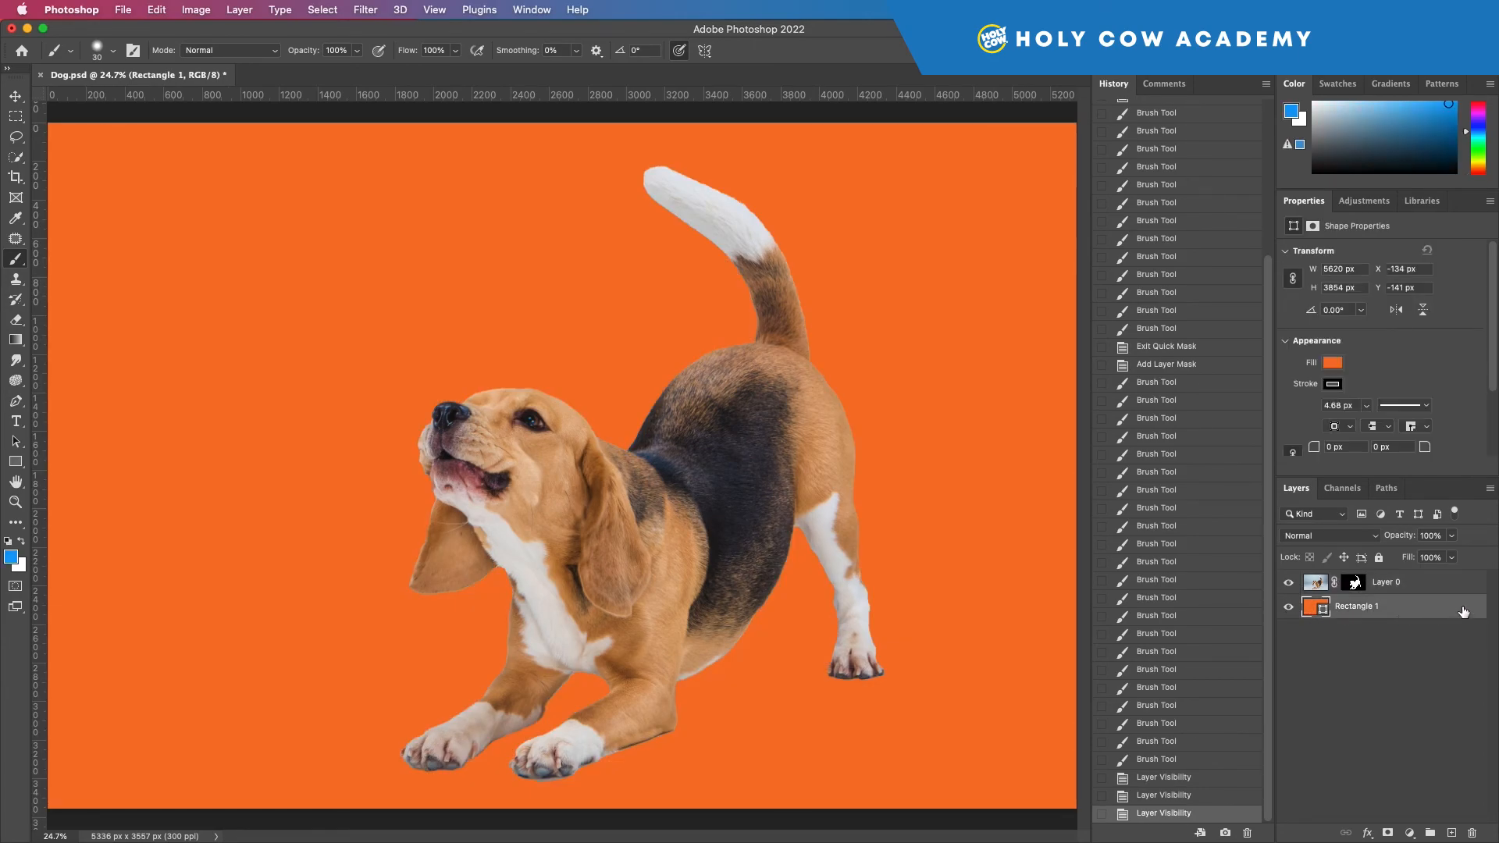
pyautogui.click(1378, 558)
pyautogui.click(1428, 587)
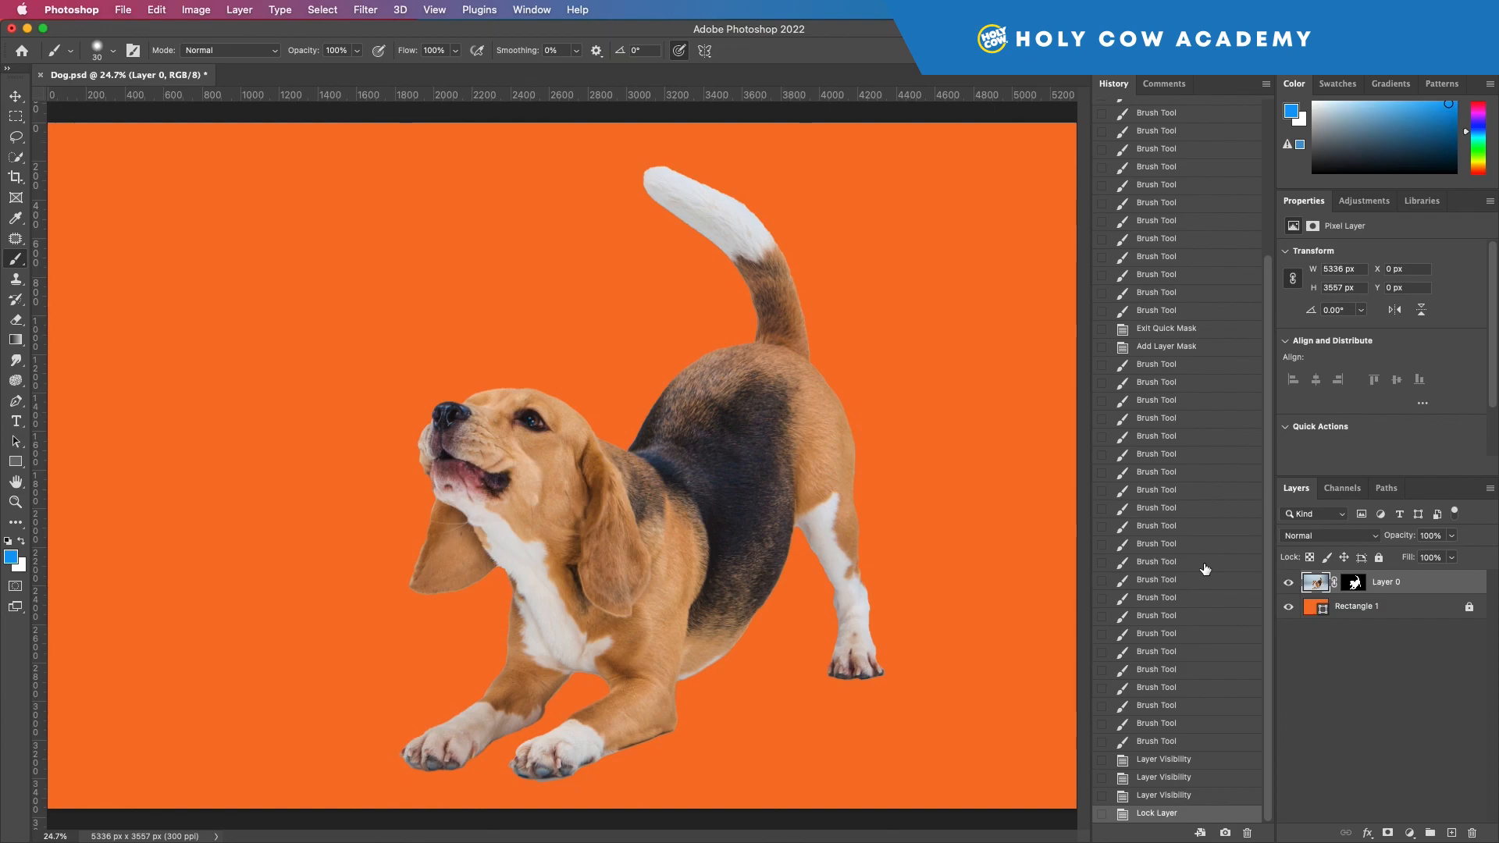
pyautogui.scroll(5, 1202, 578)
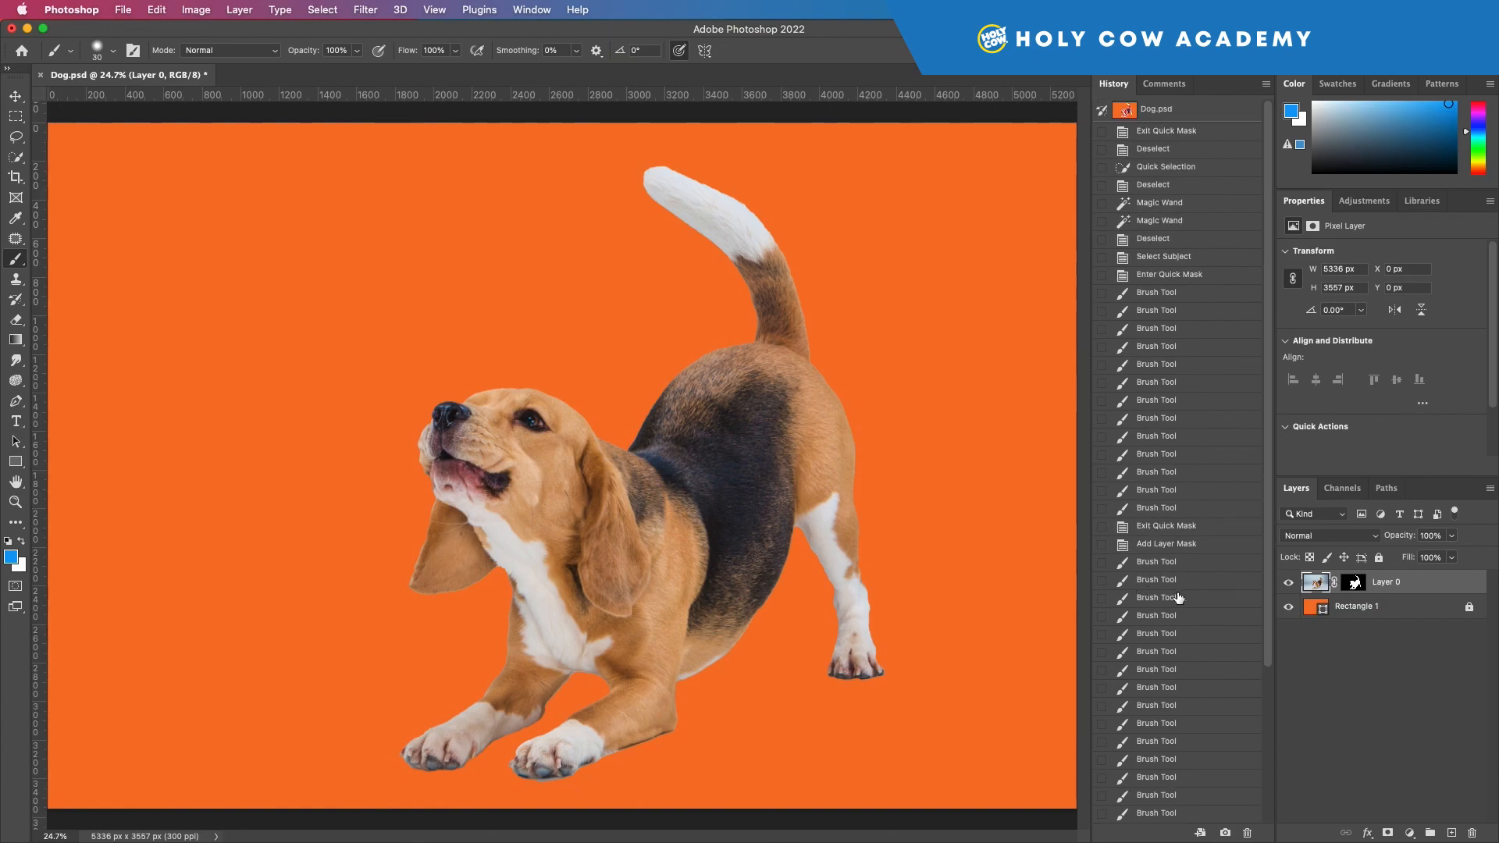